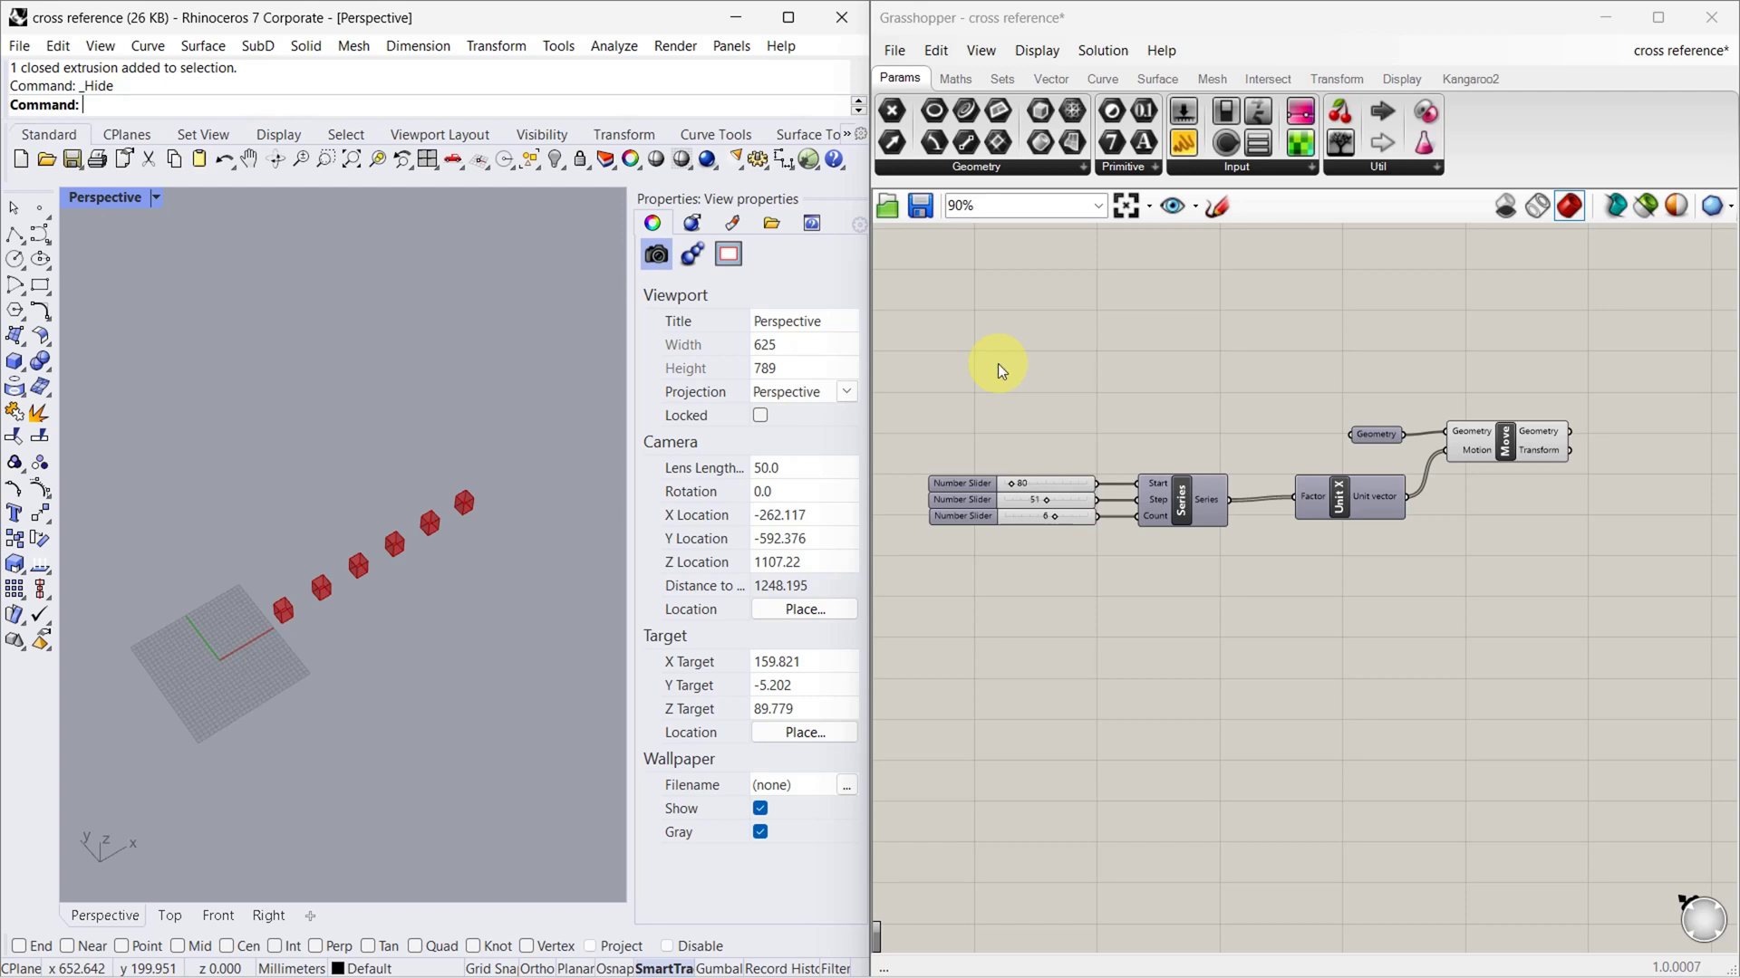
Turn the Geometry parameter's preview on to show the referenced cube, then hide it again.
scroll(350, 628, "up", 2)
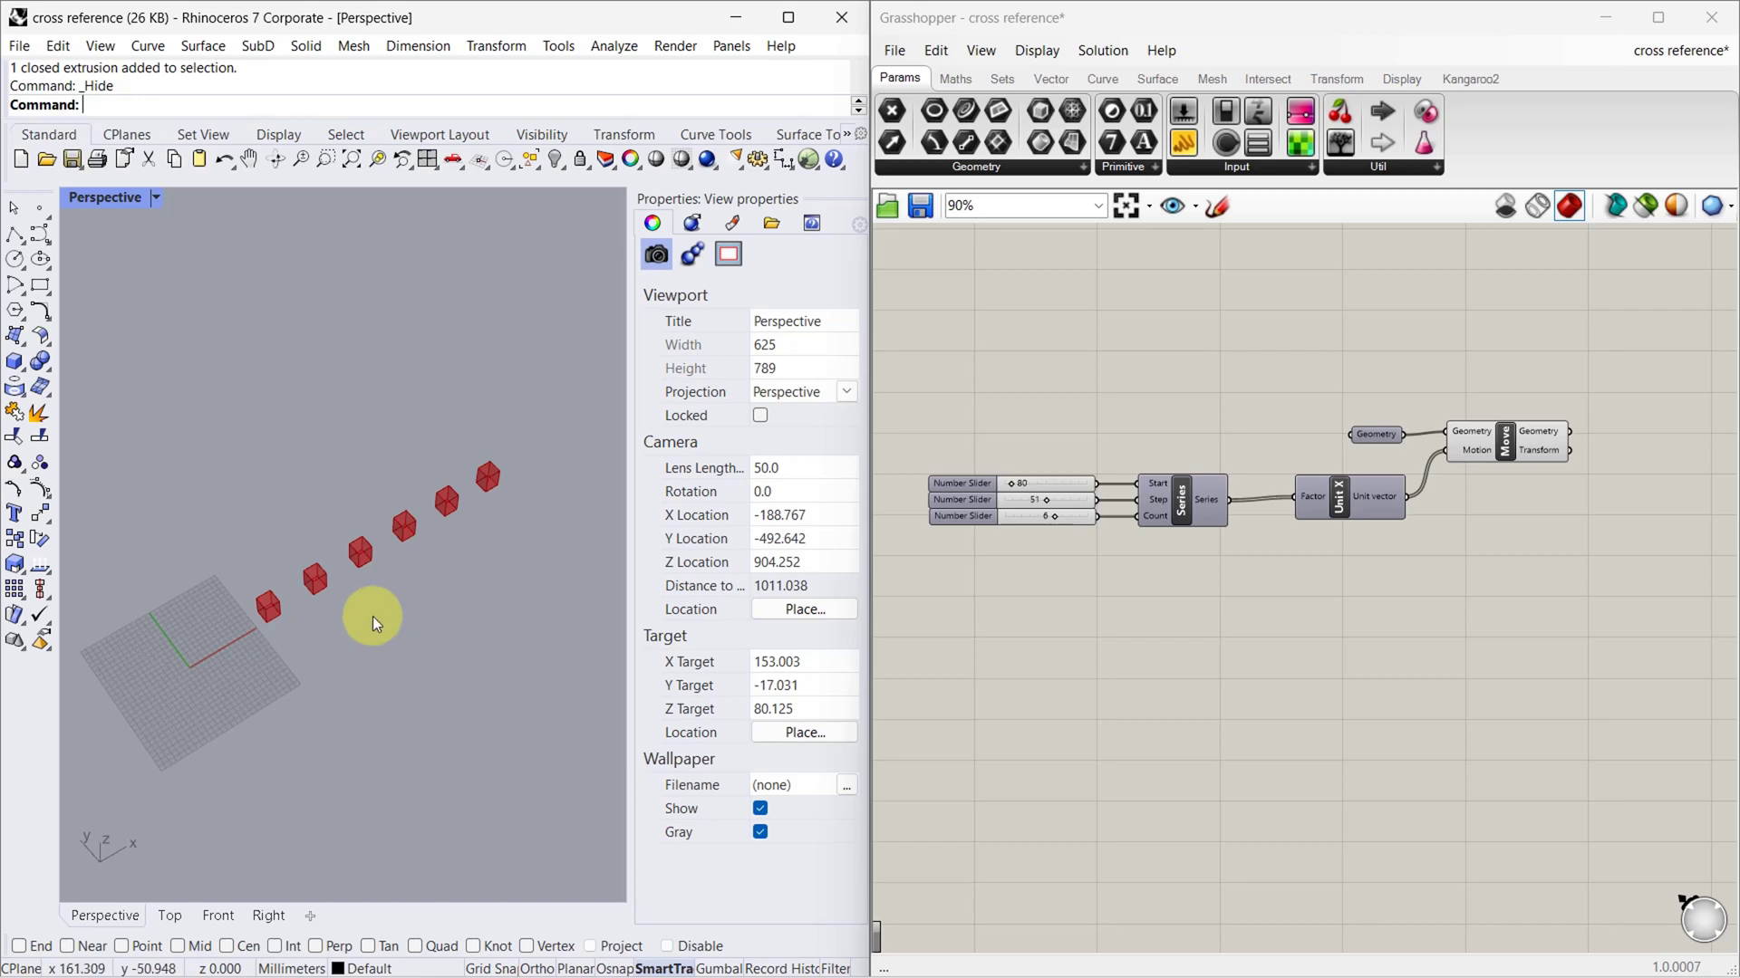
scroll(318, 636, "down", 2)
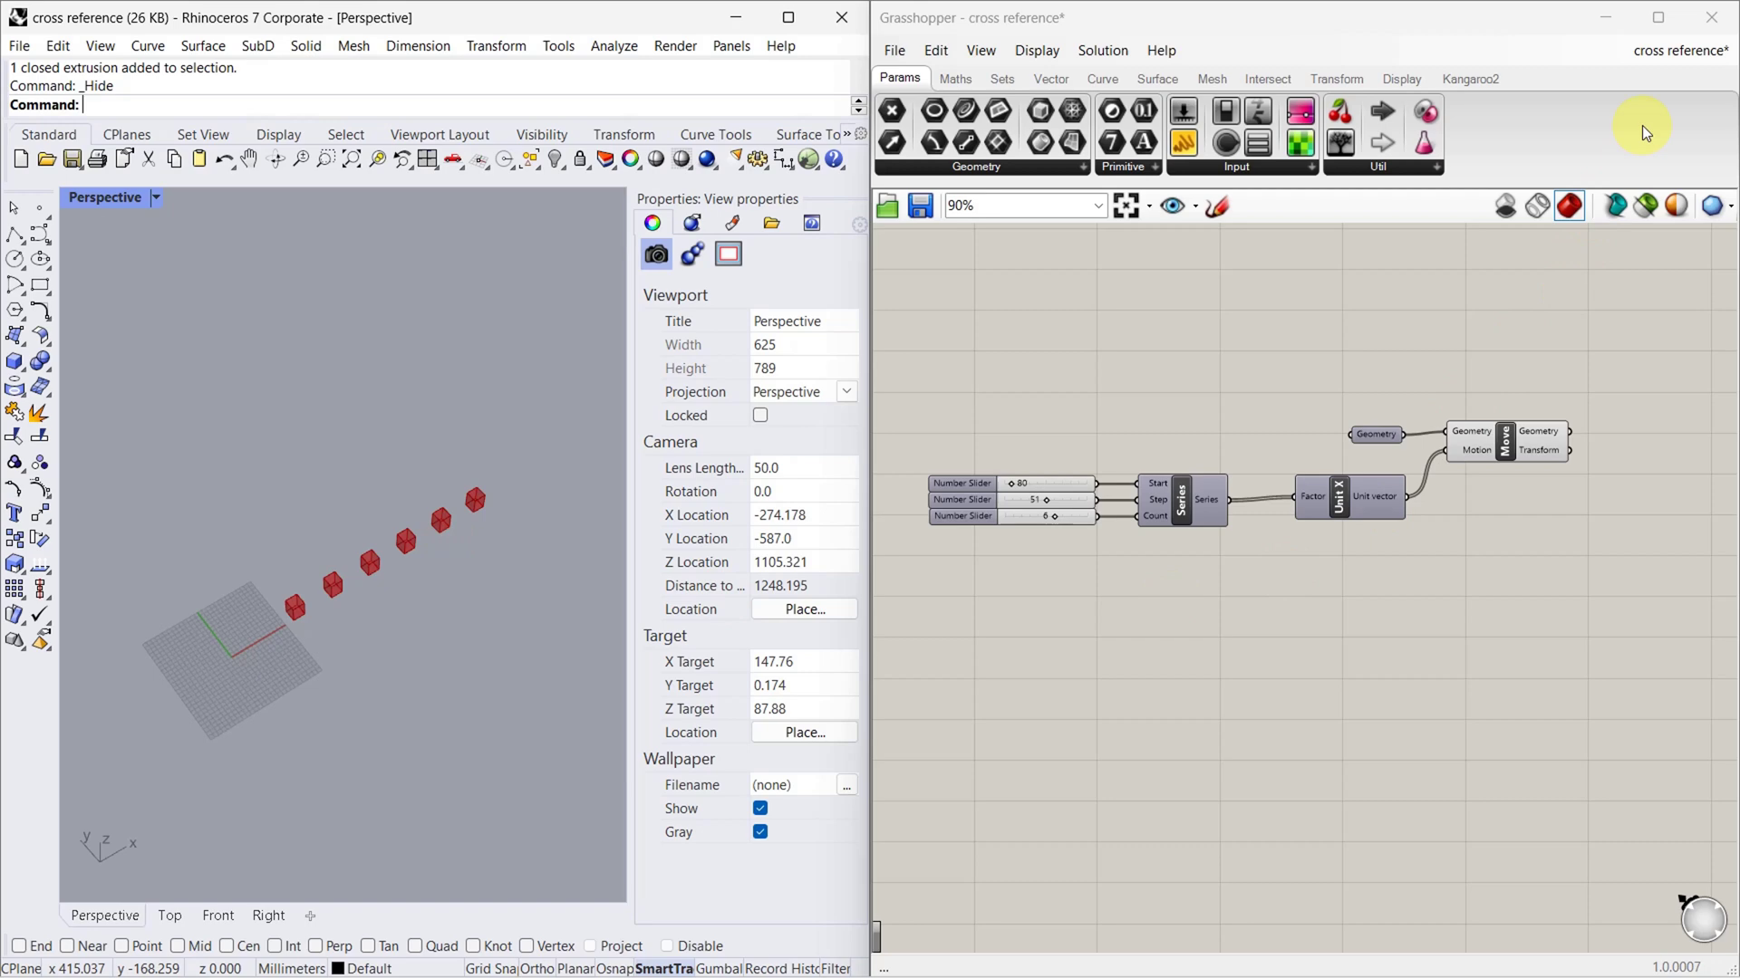
scroll(1443, 437, "up", 2)
left_click(1443, 435)
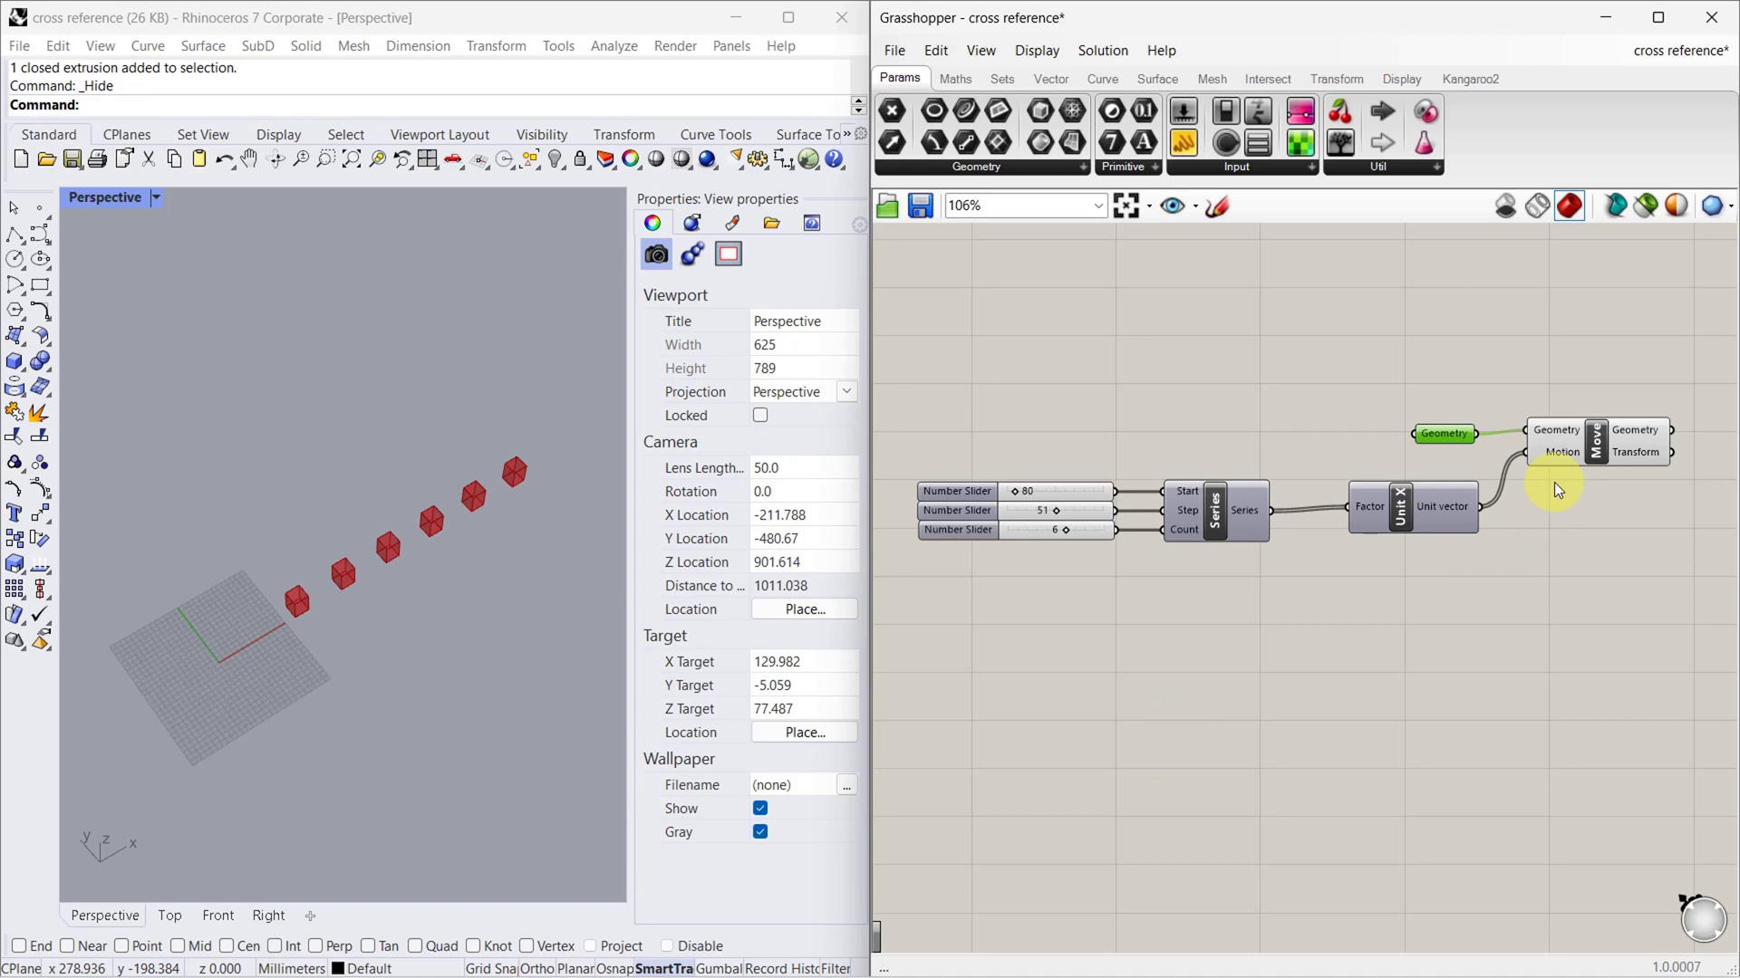
middle_click(1419, 433)
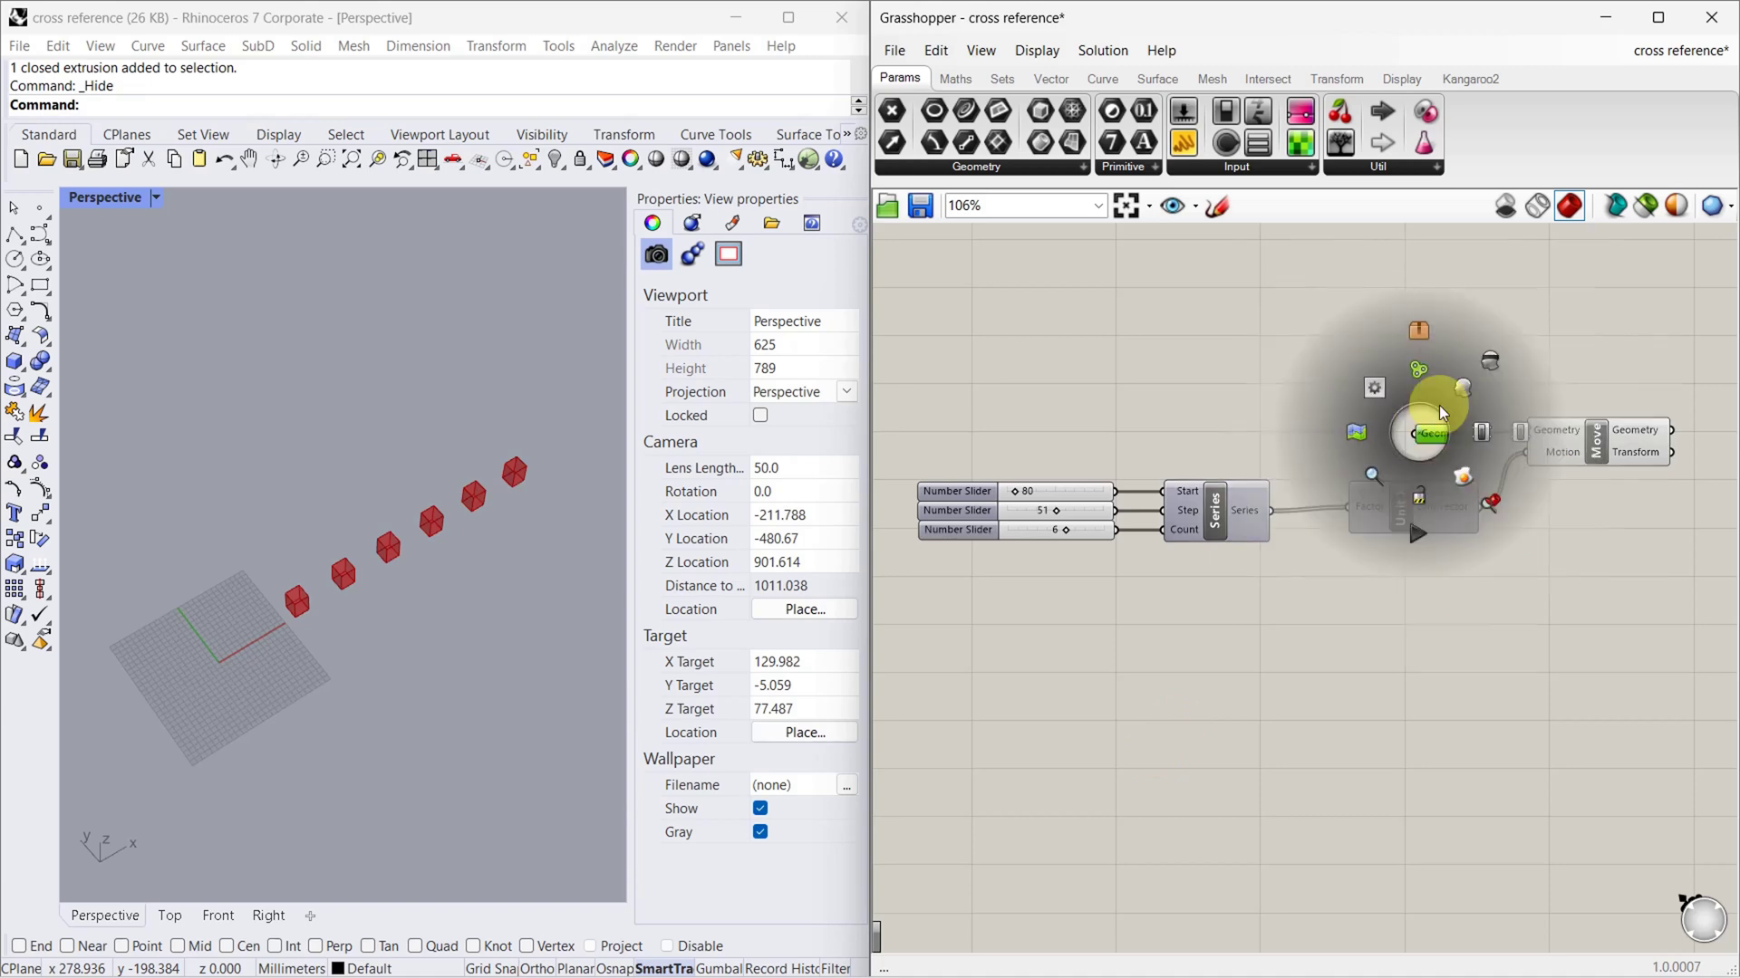
left_click(1460, 394)
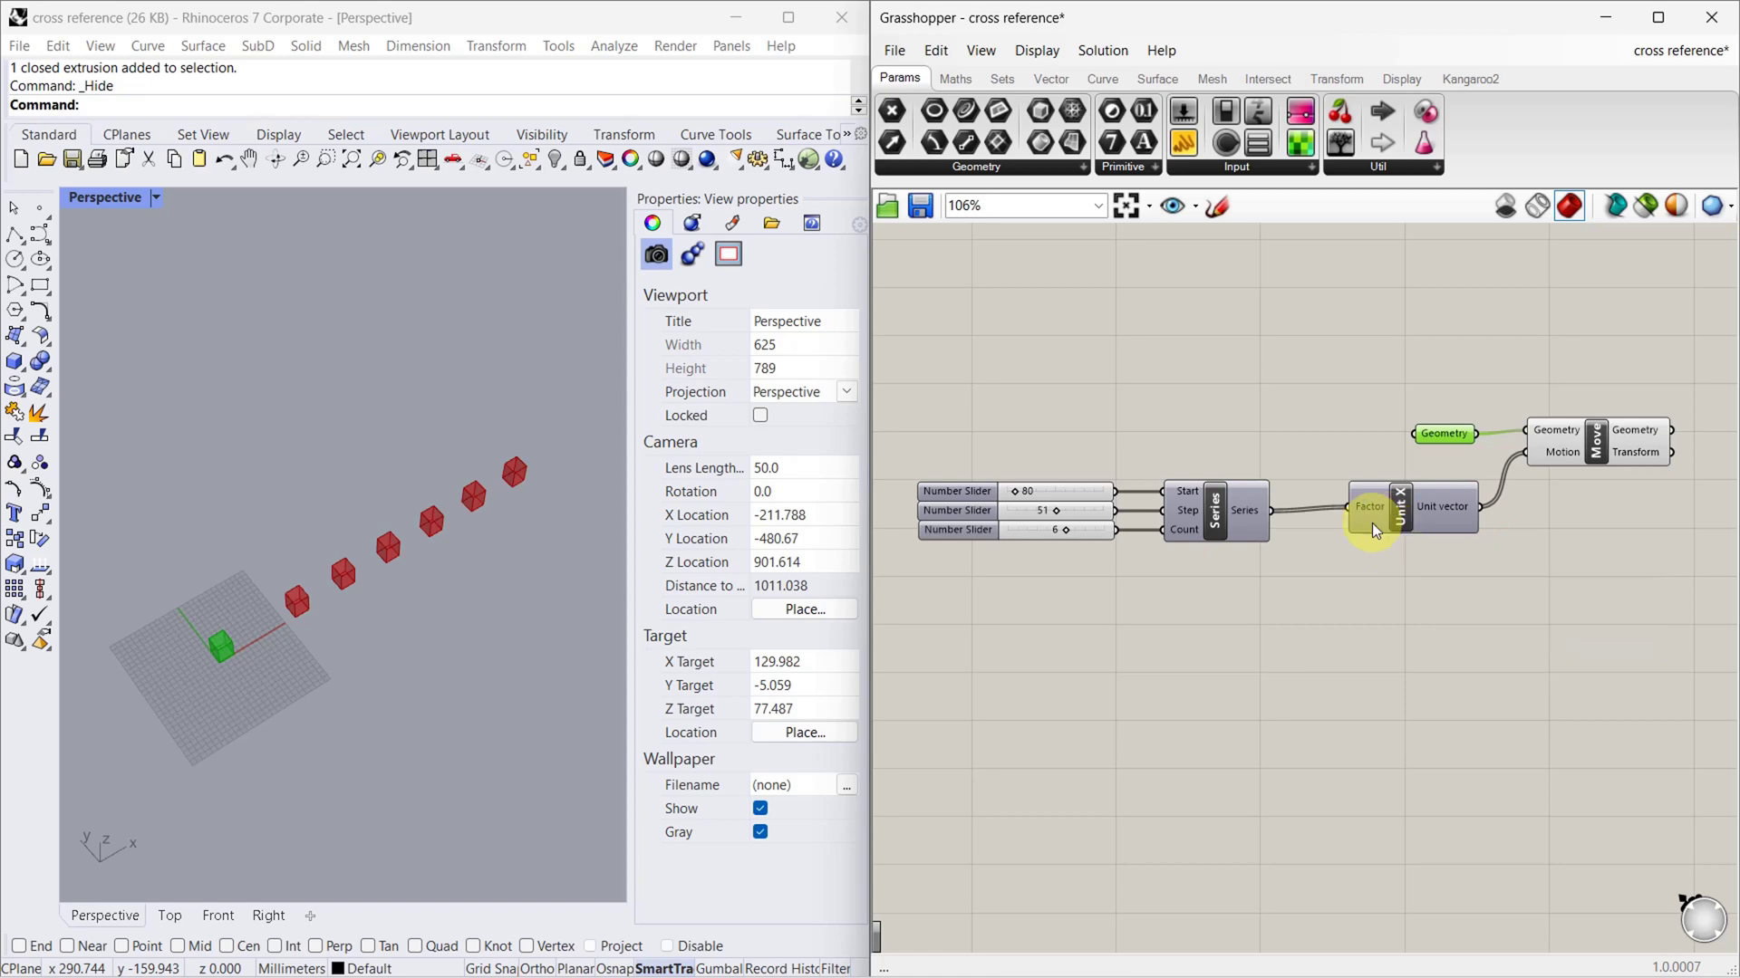
left_click(1220, 513)
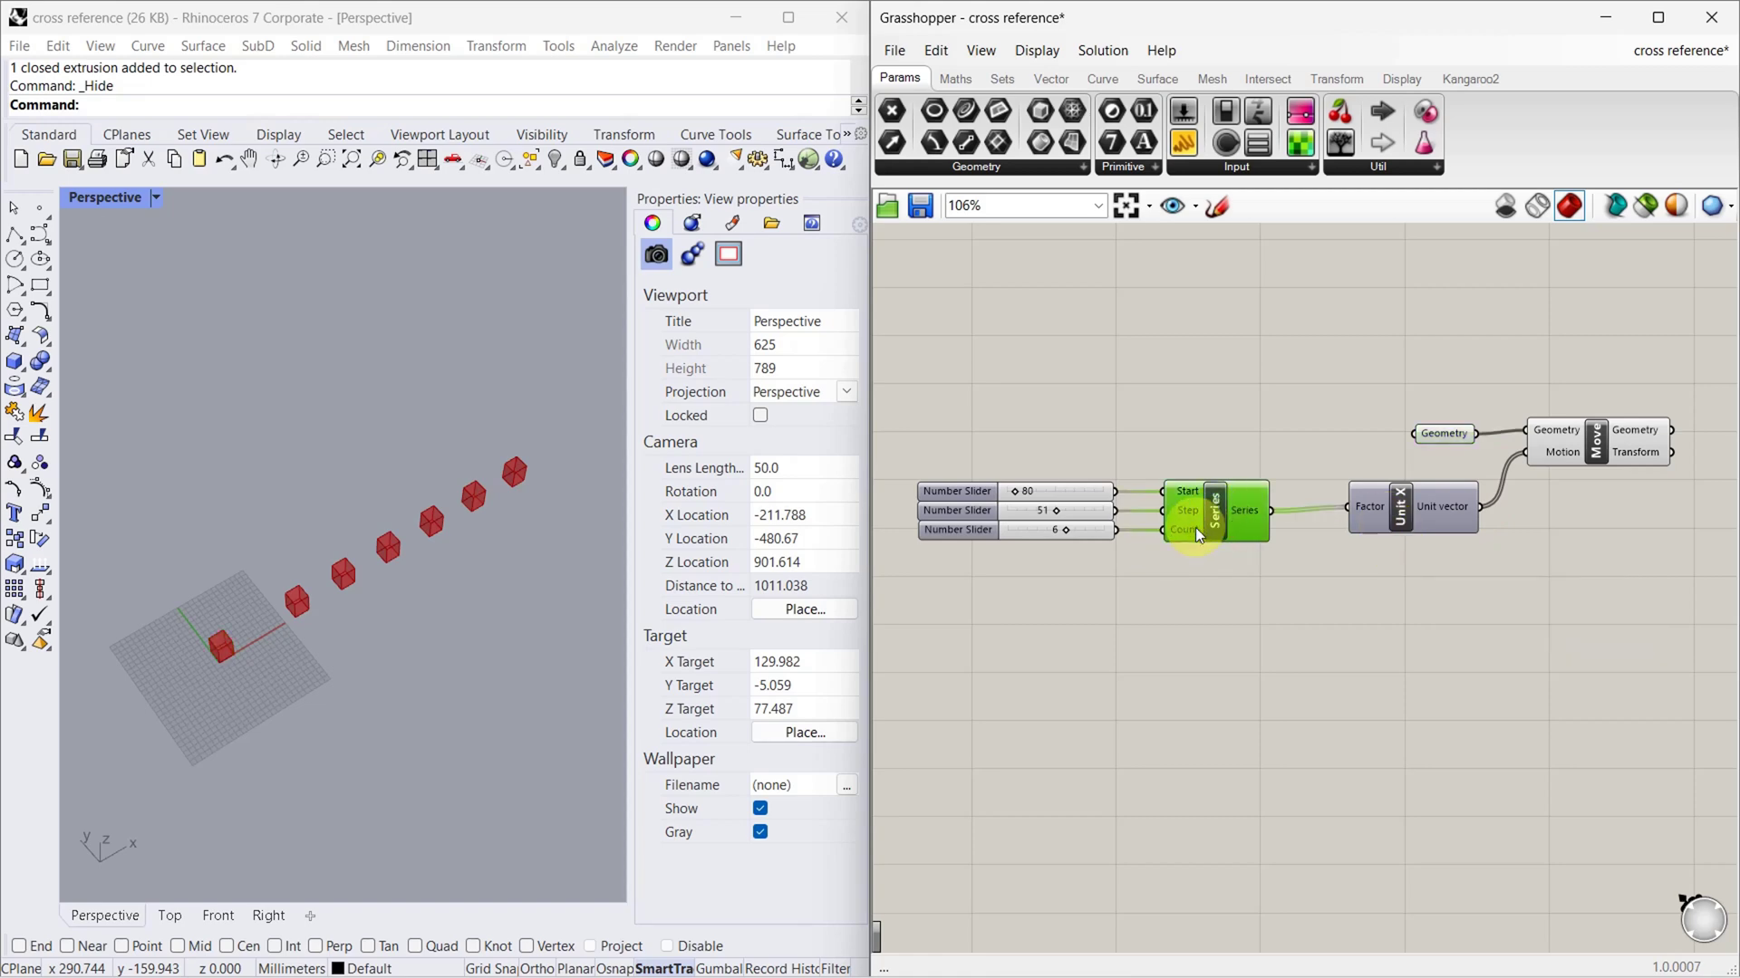
left_click(1448, 433)
middle_click(1449, 431)
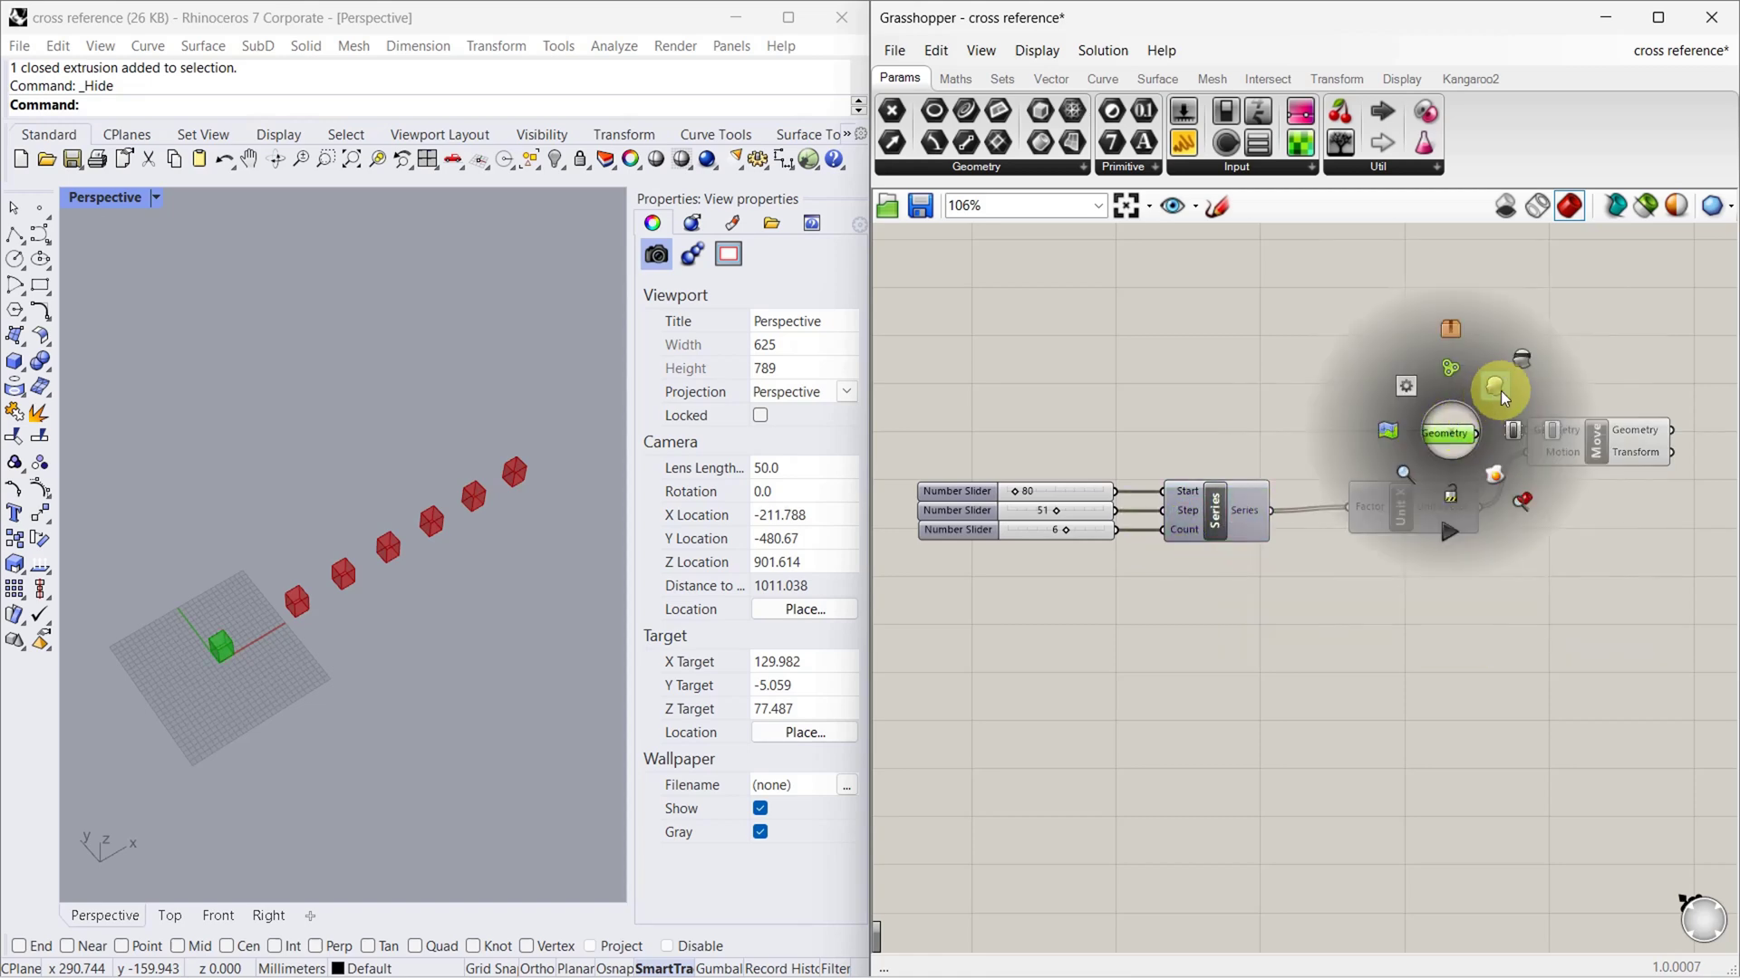
left_click(1521, 364)
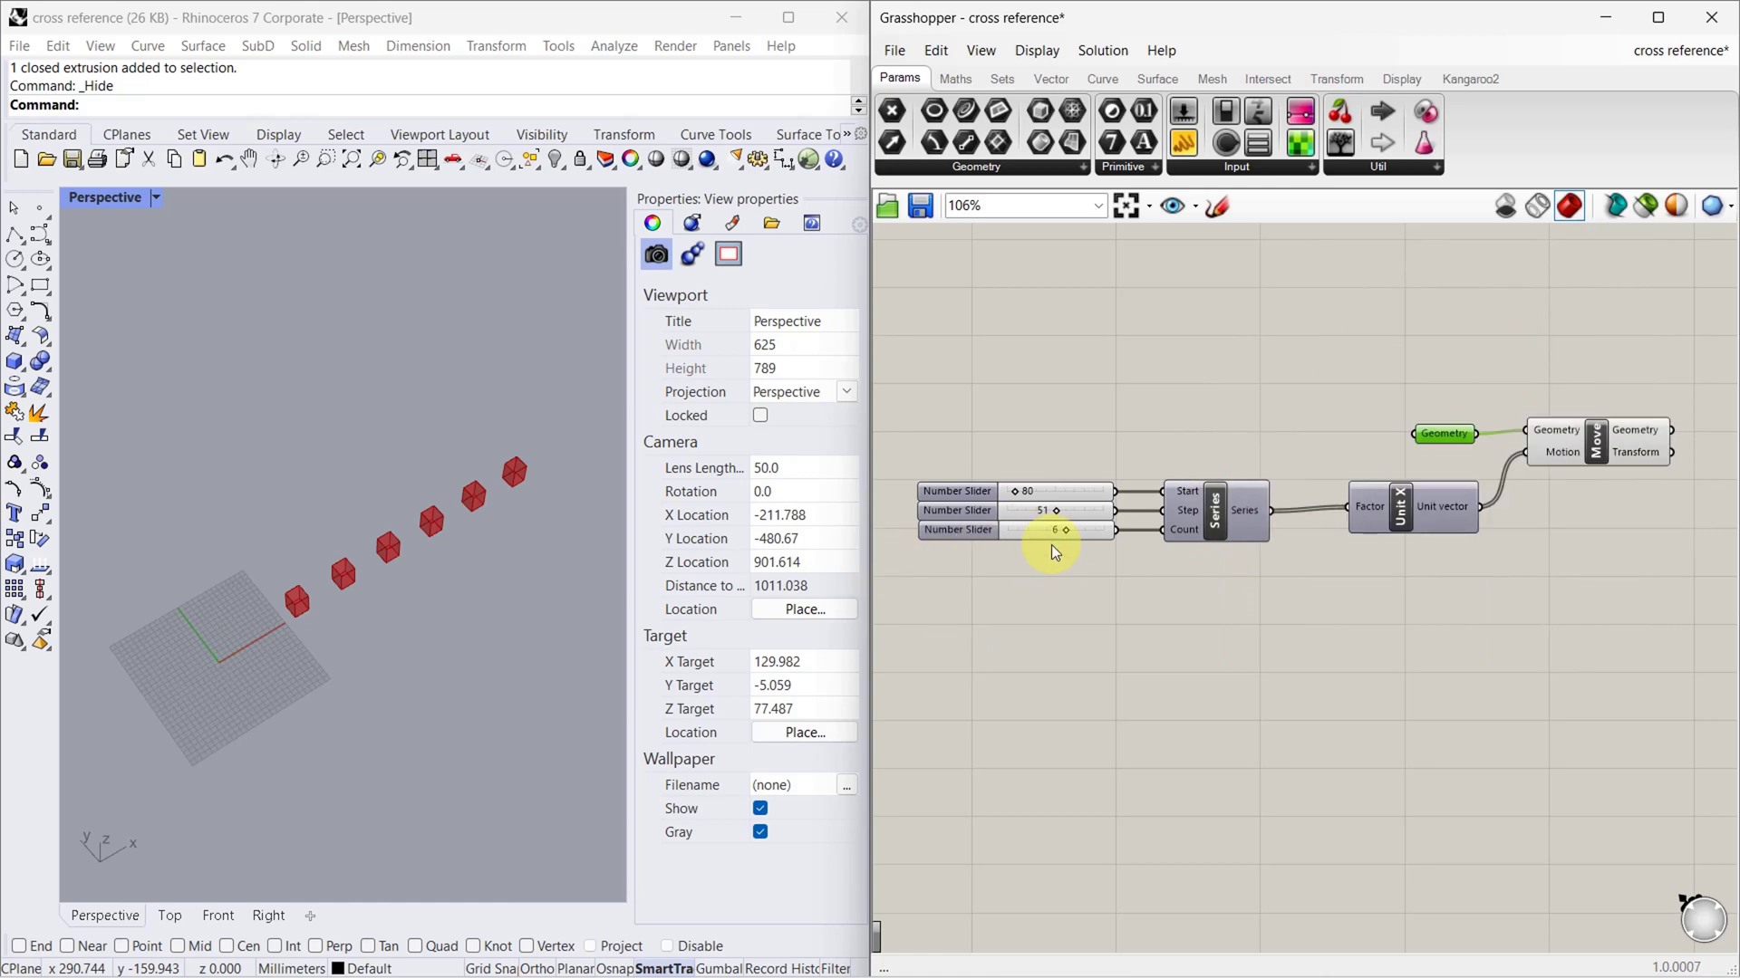
Set the Series Start slider to 88 and Step to 41, keeping Count at 6.
scroll(1042, 534, "up", 1)
left_click(1058, 490)
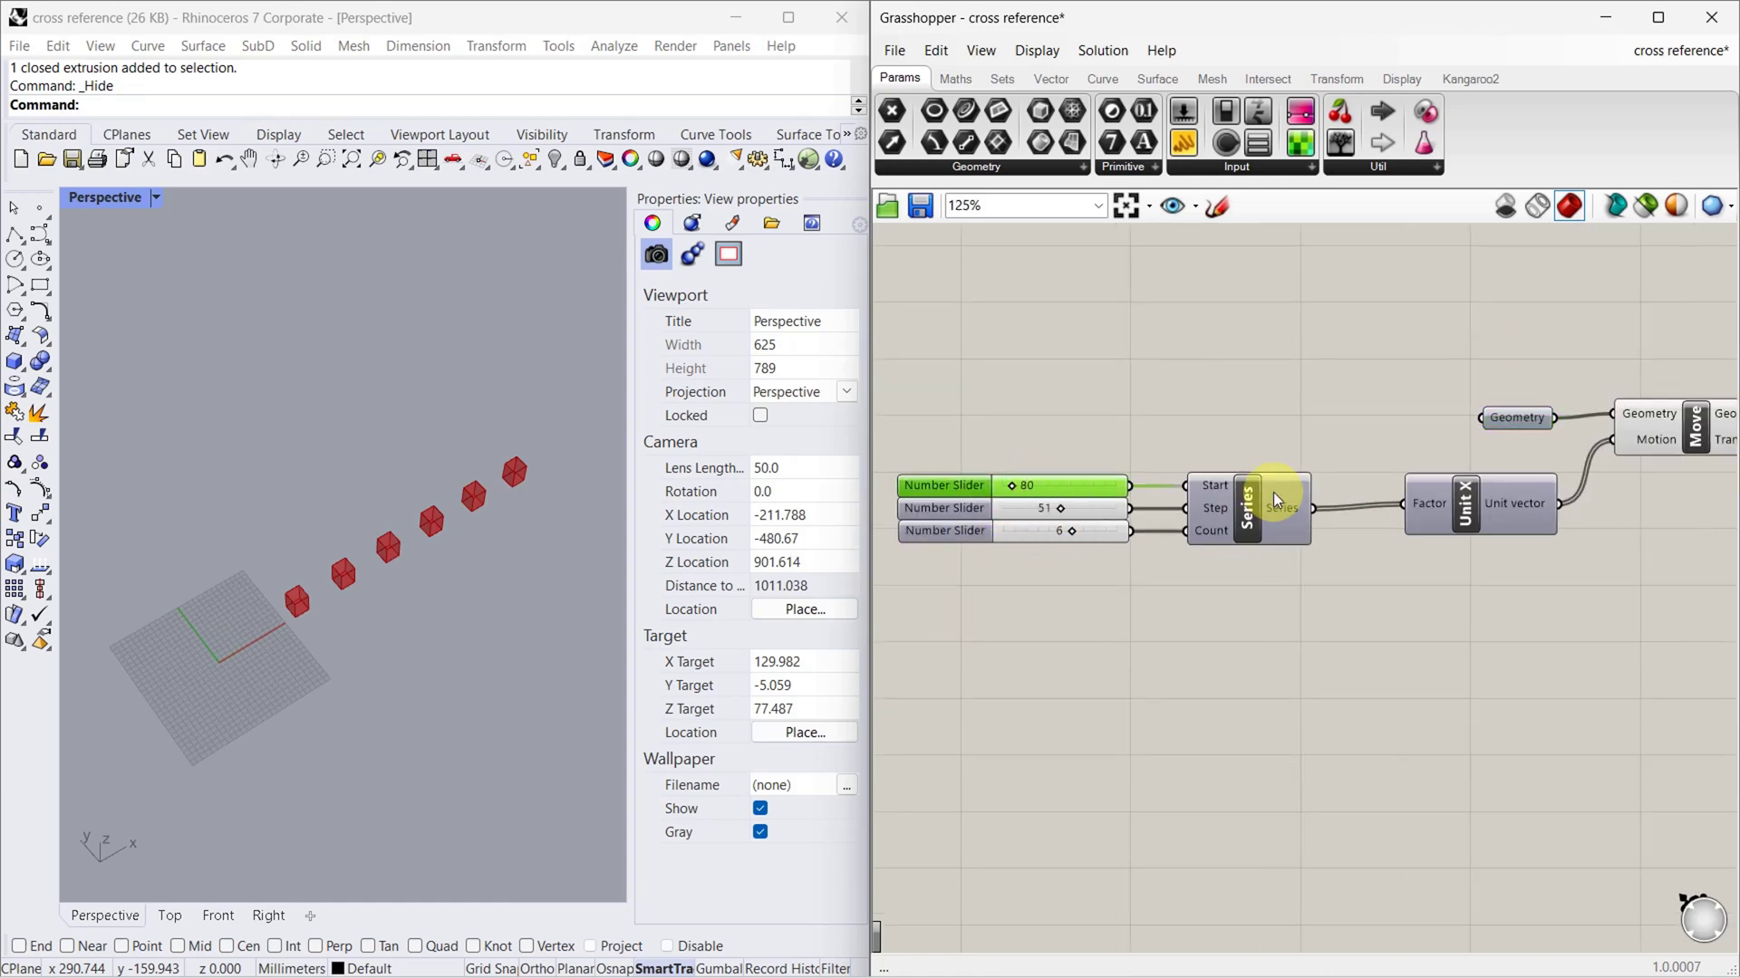
mouse_move(1014, 486)
left_mouse_down()
mouse_move(987, 491)
mouse_move(1016, 489)
left_mouse_up()
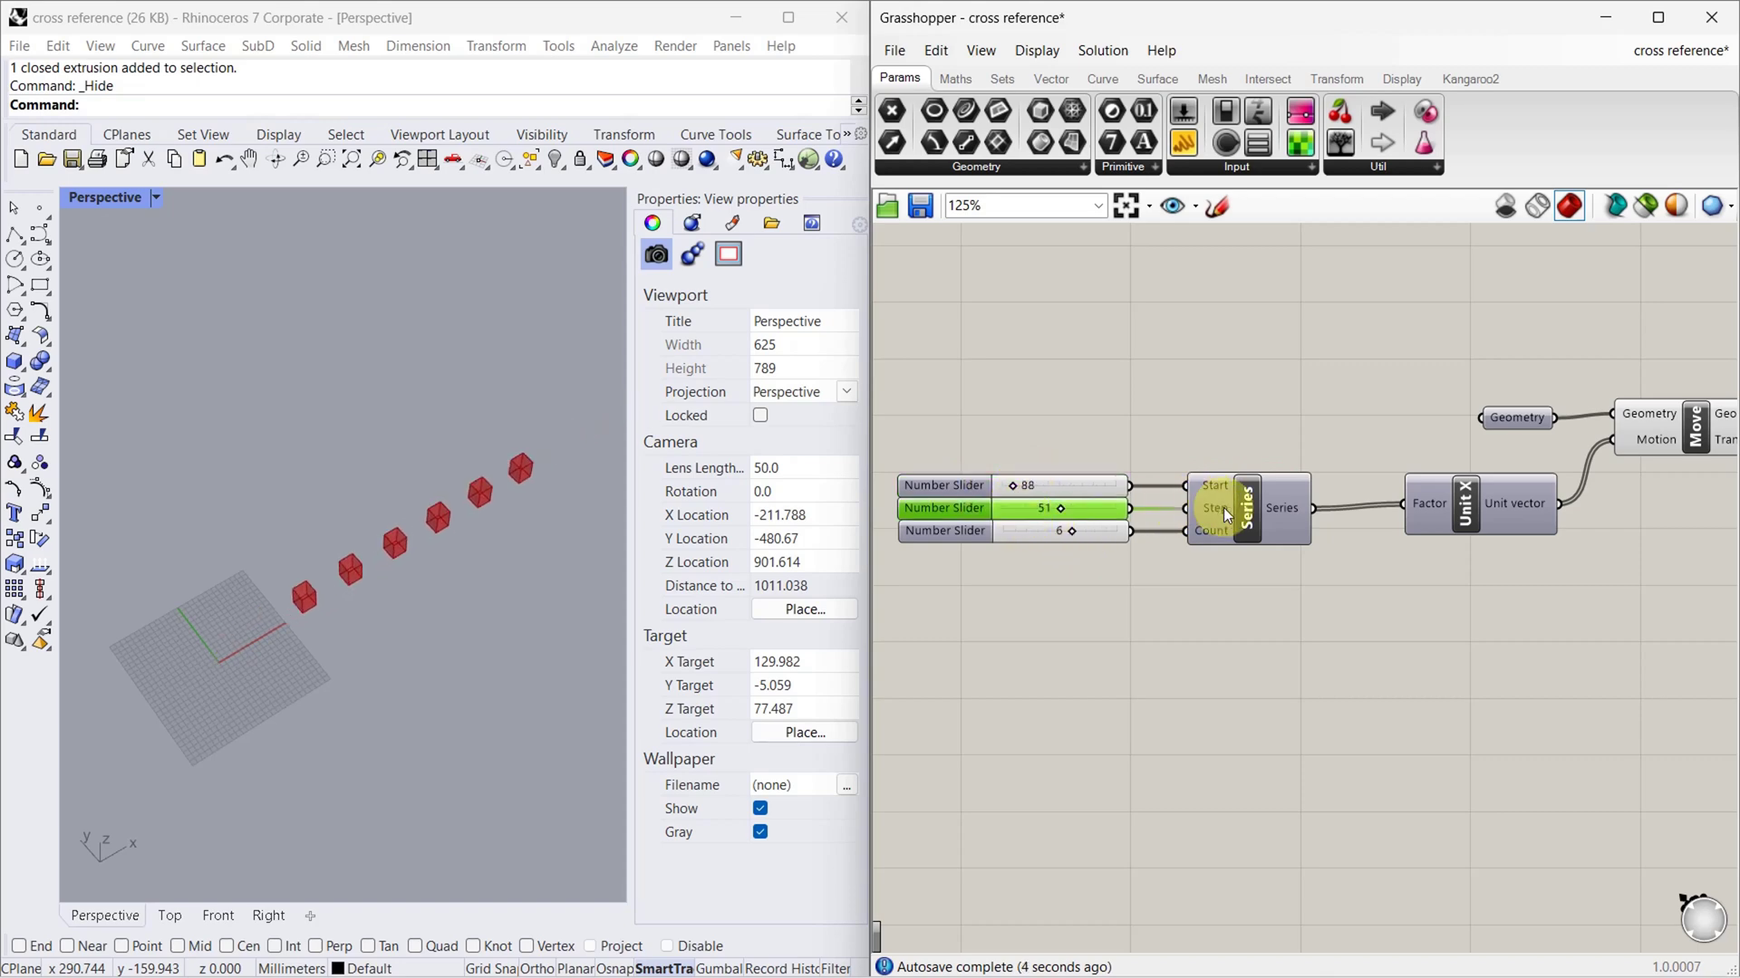
left_click(1053, 507)
mouse_move(1062, 508)
left_mouse_down()
mouse_move(1030, 507)
mouse_move(1073, 506)
mouse_move(1051, 505)
left_mouse_up()
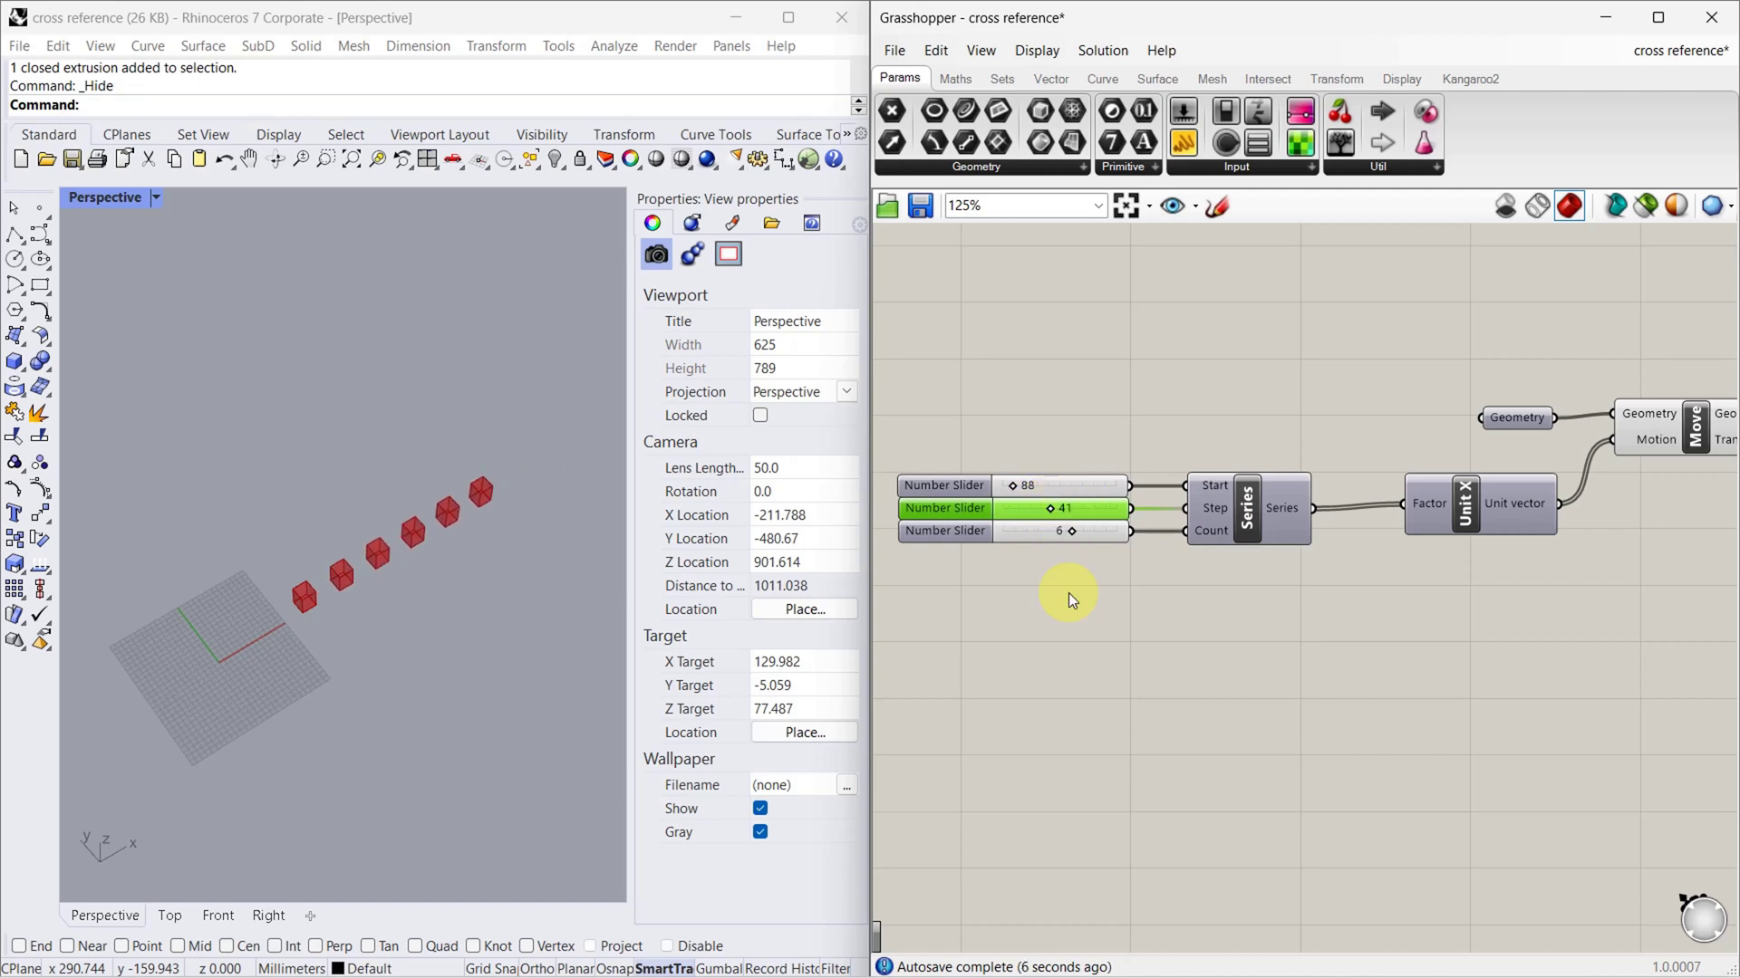
left_click(1084, 534)
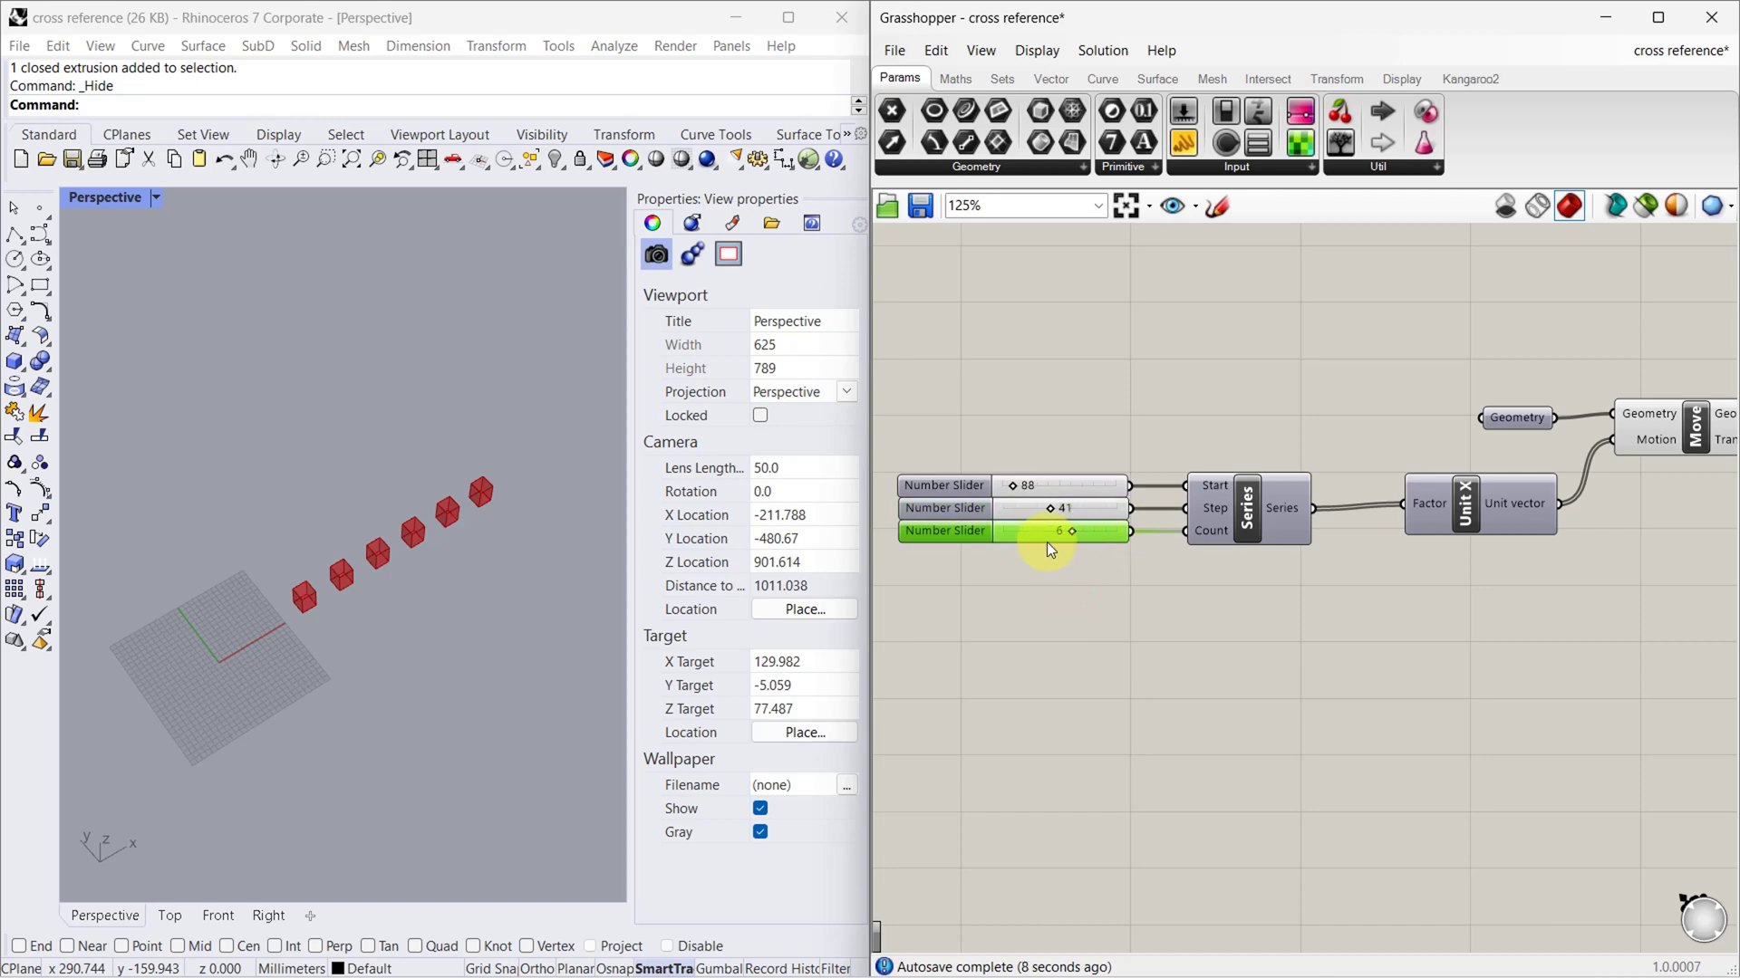
mouse_move(1069, 530)
left_mouse_down()
mouse_move(1100, 527)
mouse_move(1067, 526)
left_mouse_up()
left_click(1074, 589)
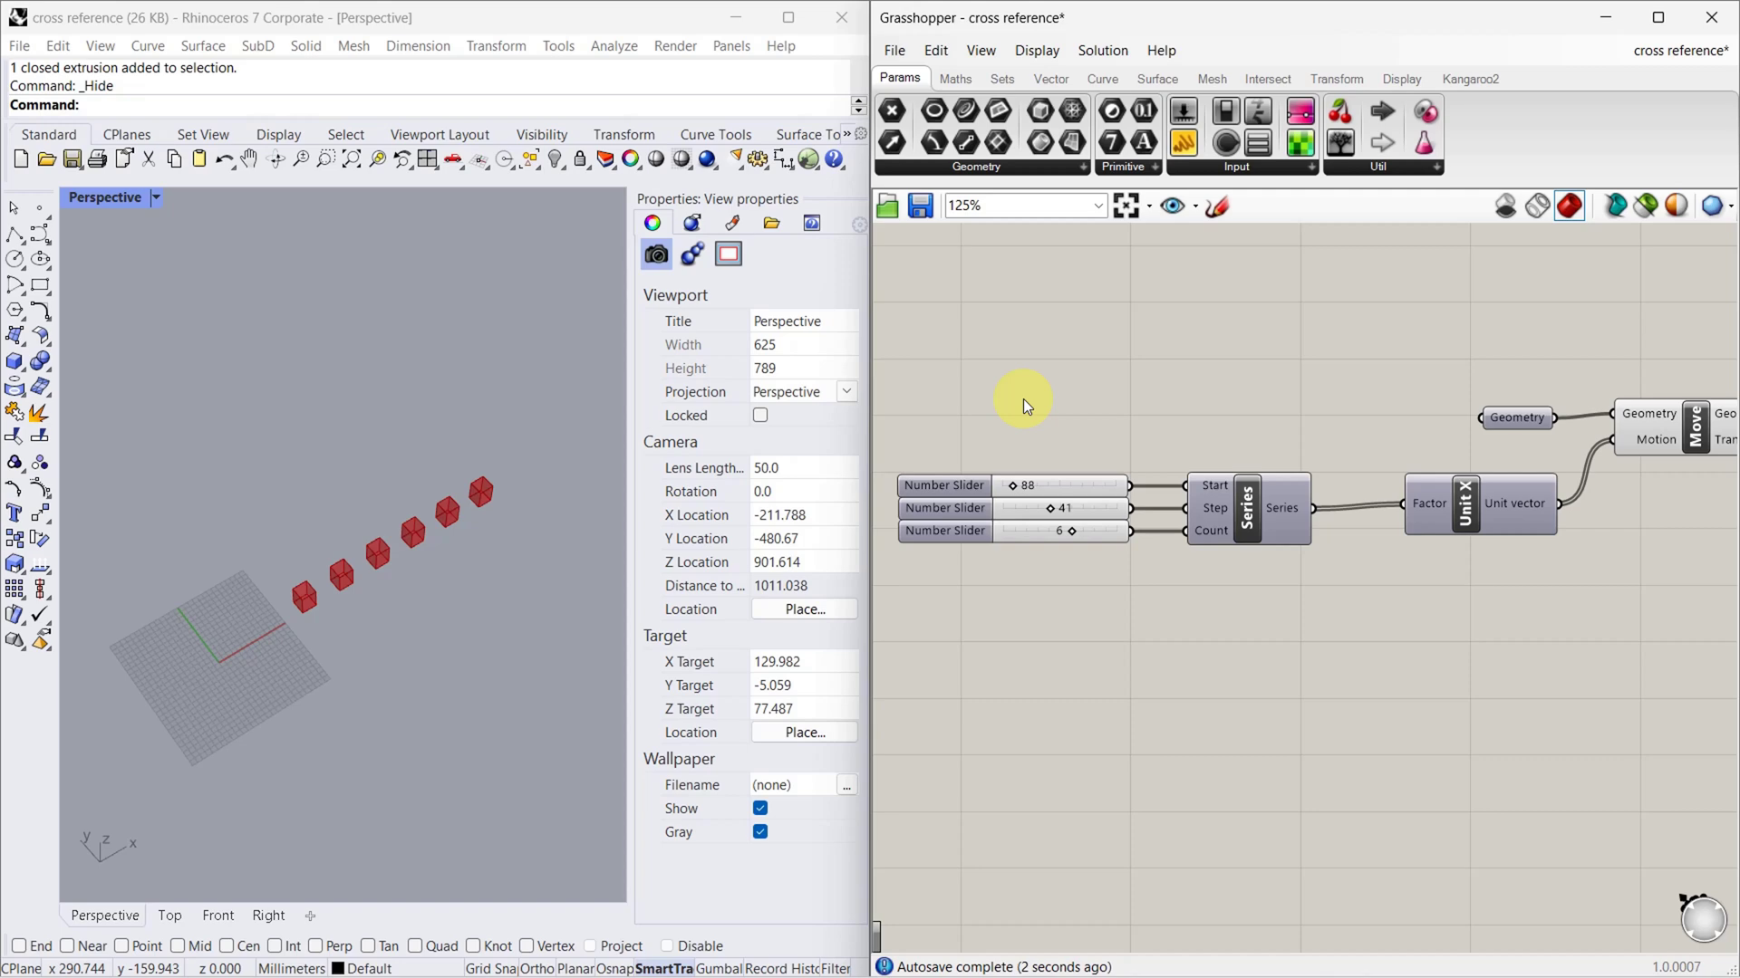
scroll(1024, 399, "down", 1)
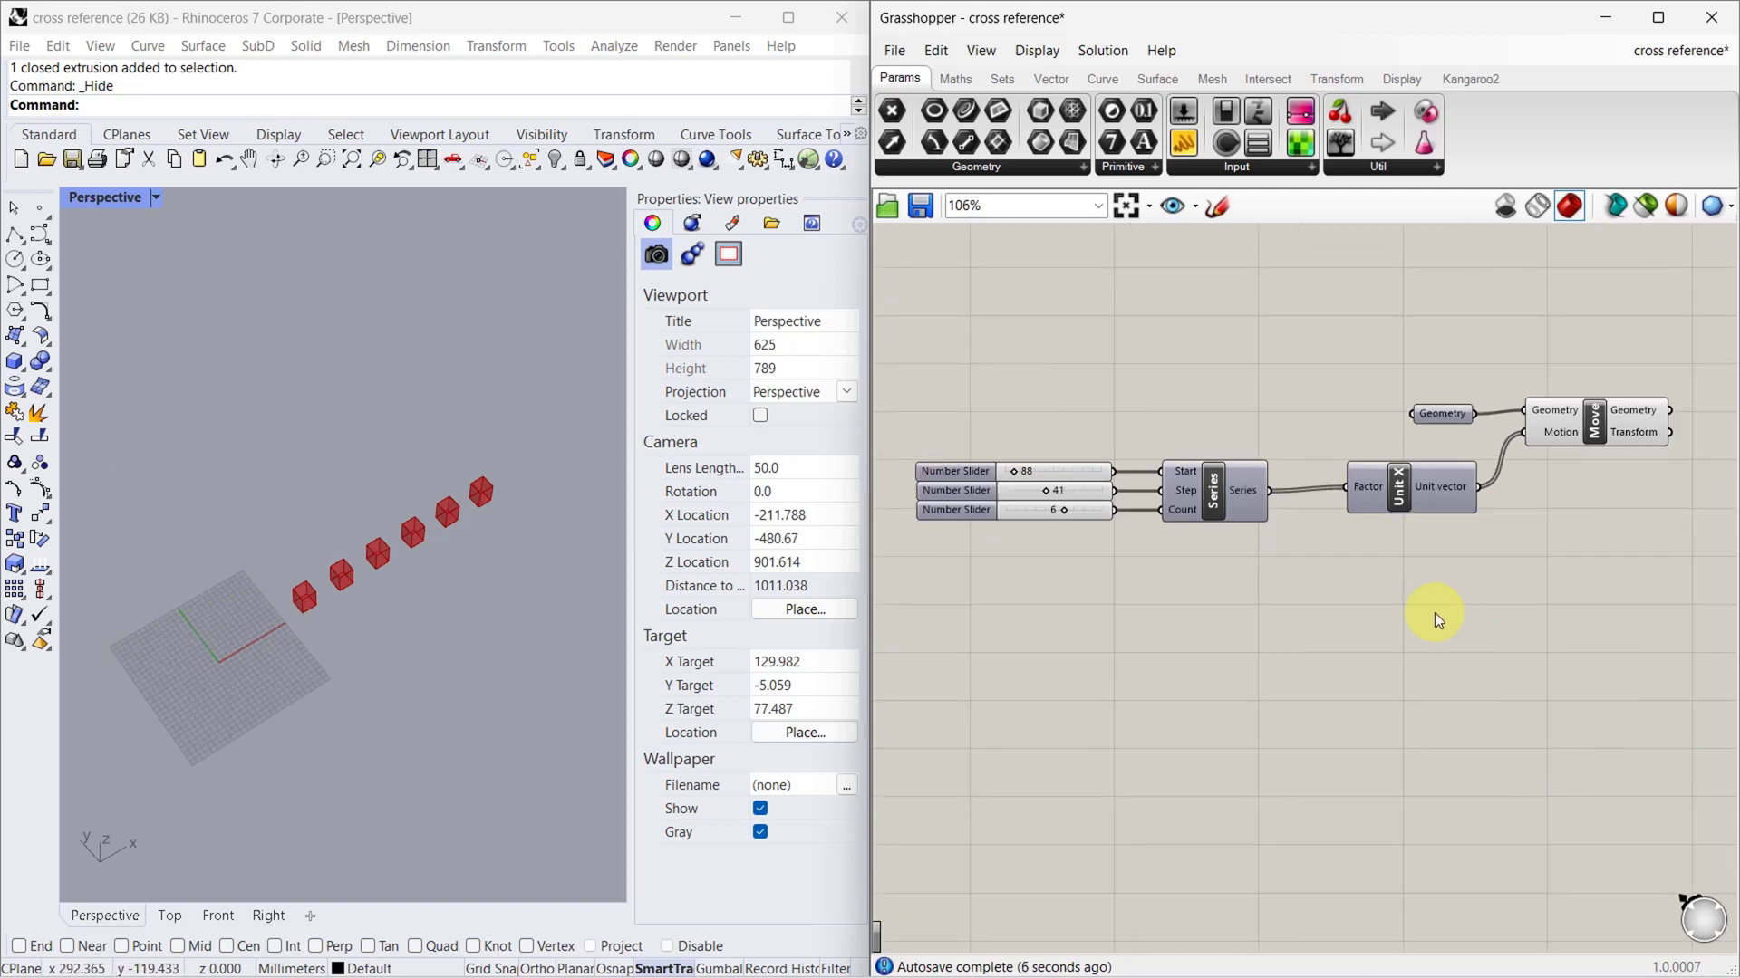
Make a wired copy of the Move component and feed the first Move's geometry into it.
scroll(1259, 453, "down", 1)
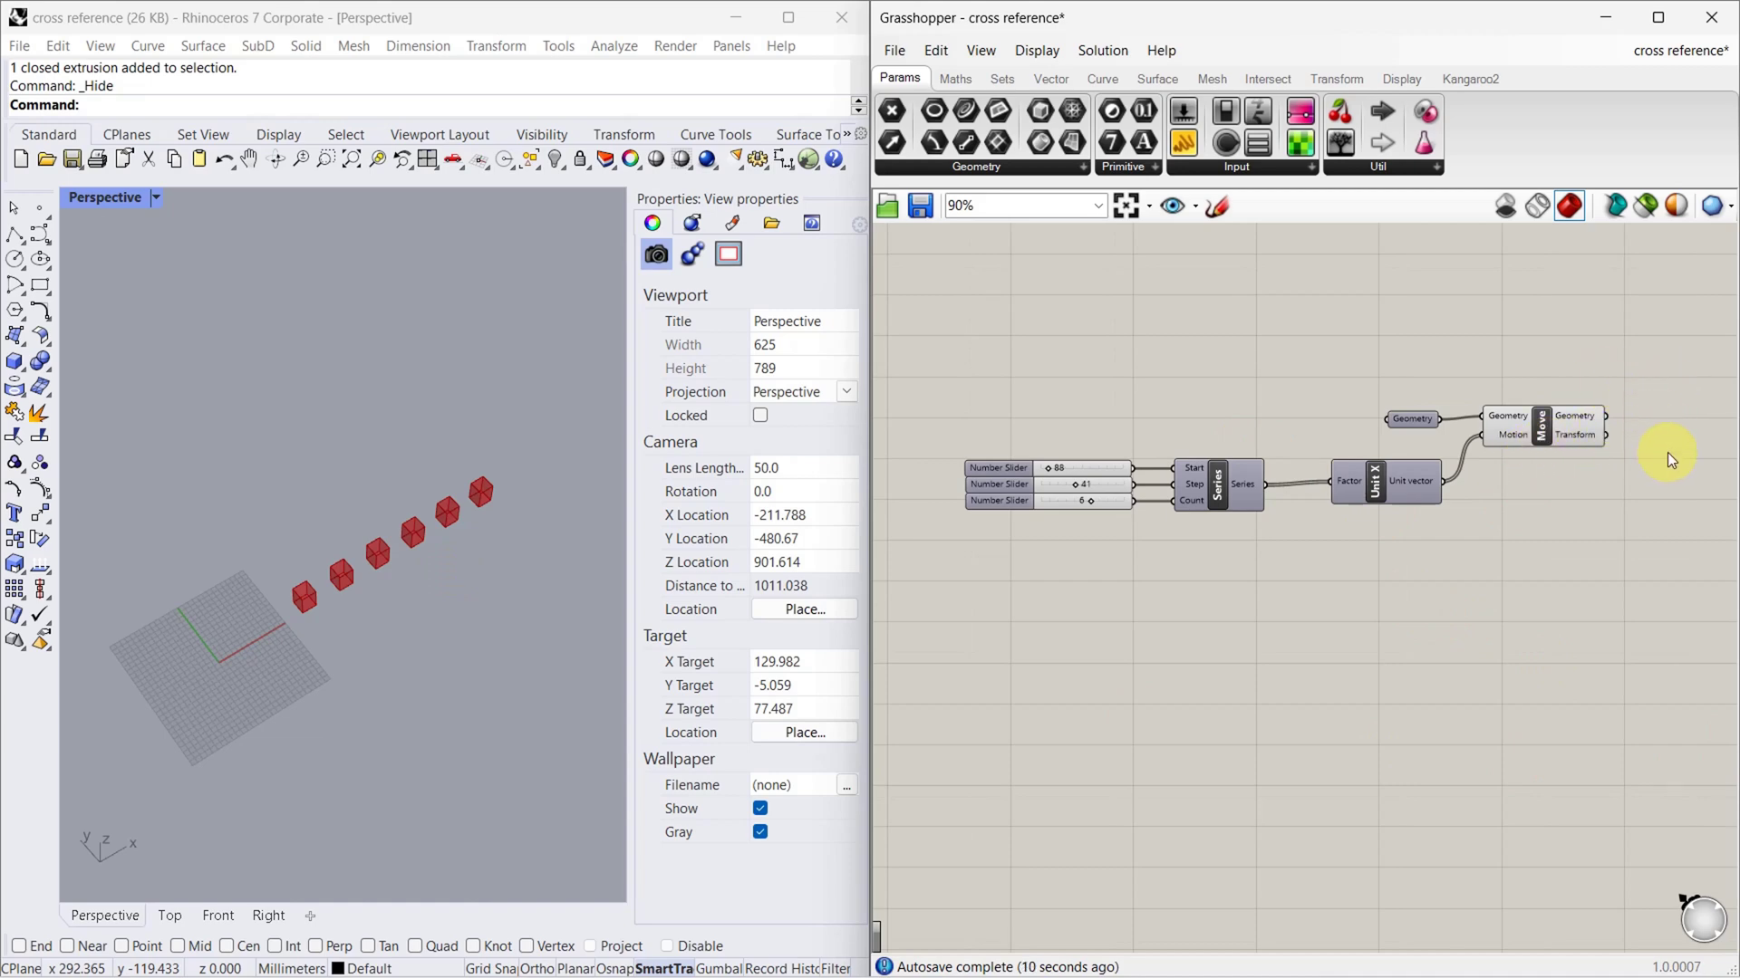
left_click_drag(1667, 453, 1431, 552)
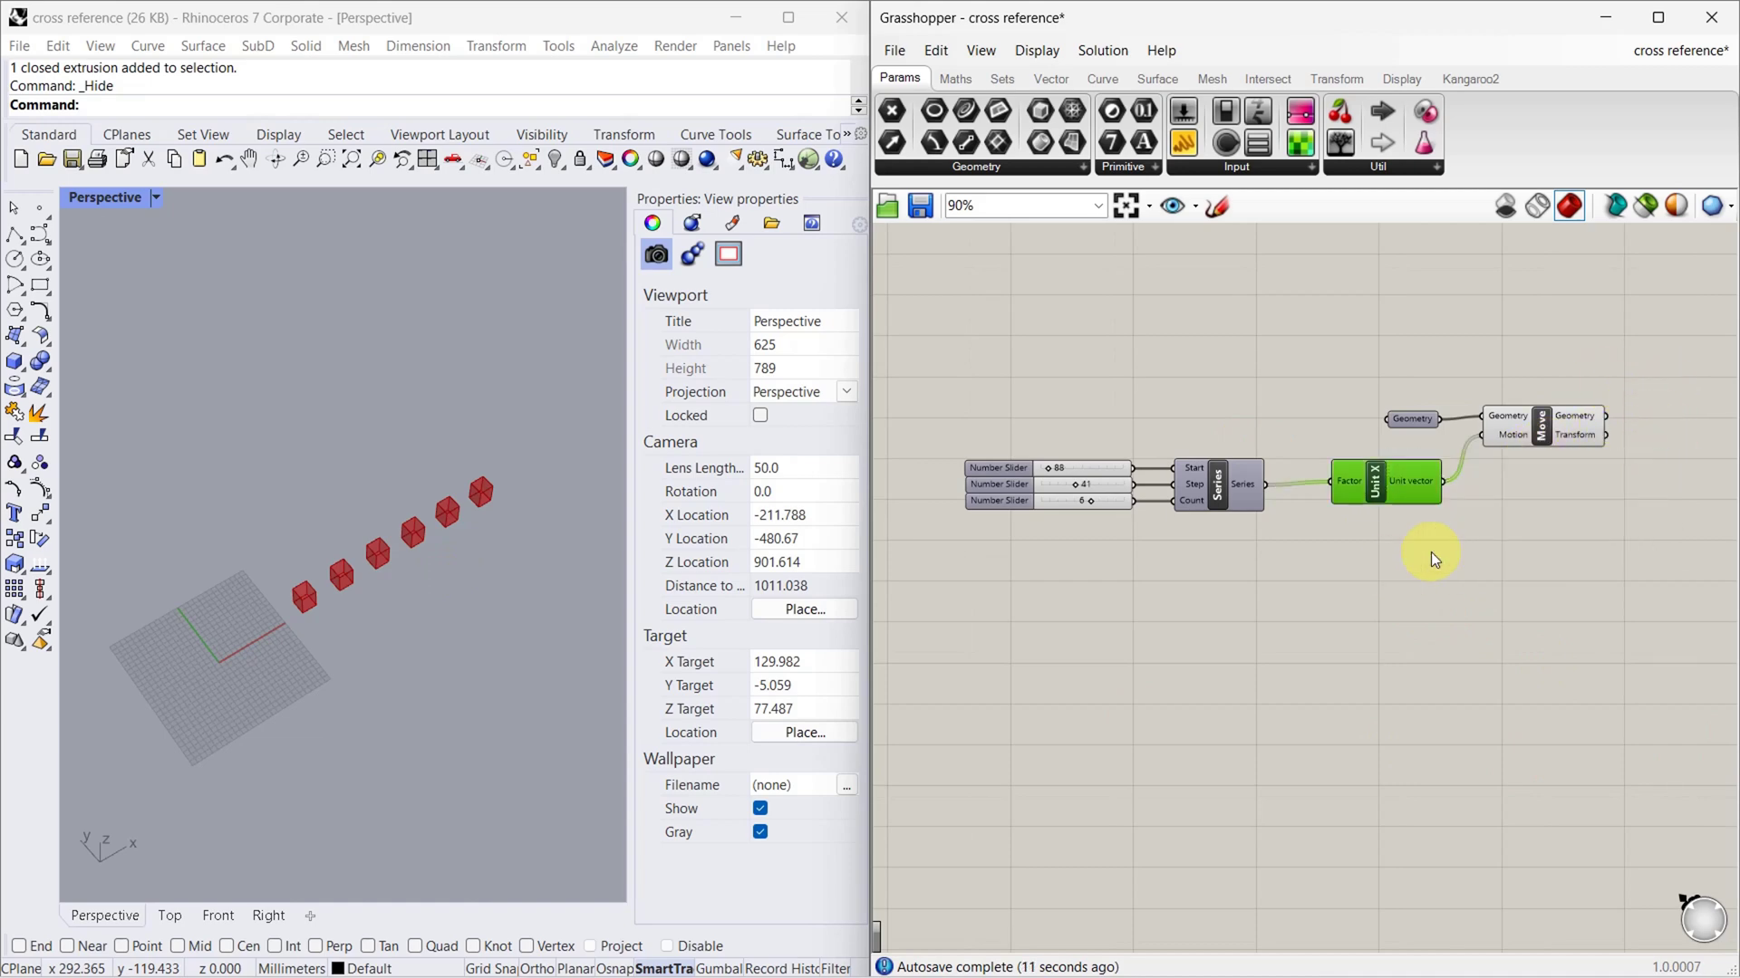
left_click(1547, 437)
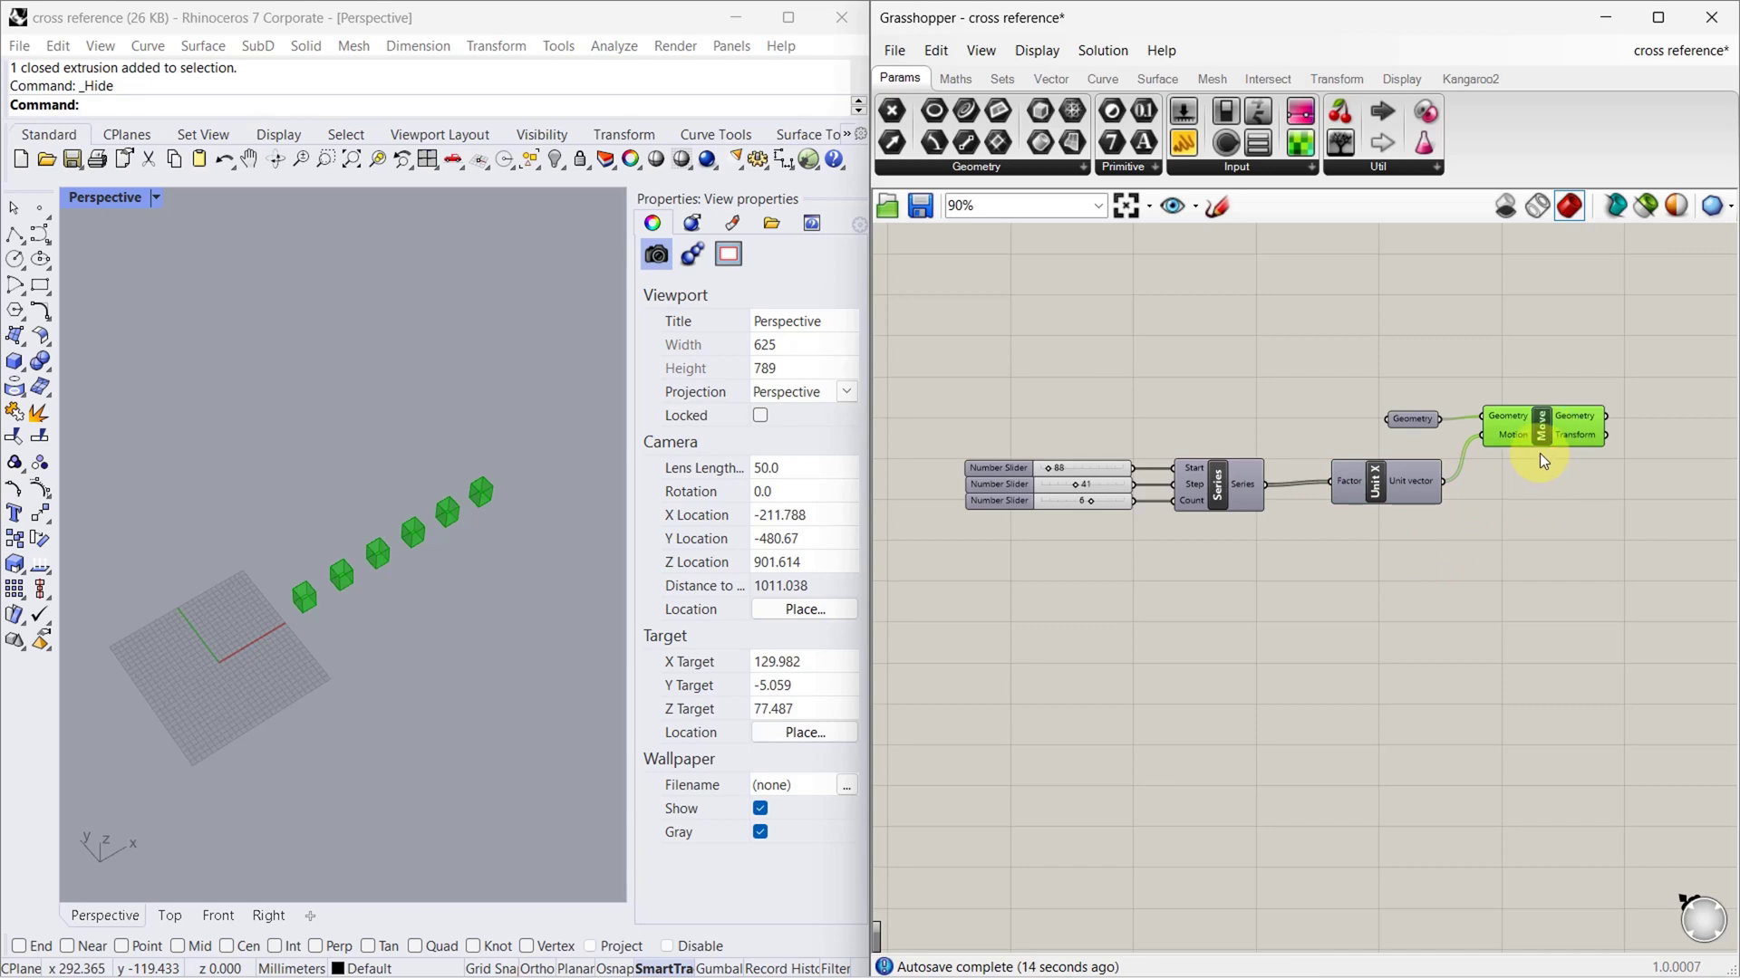
left_click_drag(1540, 453, 1615, 580, "alt")
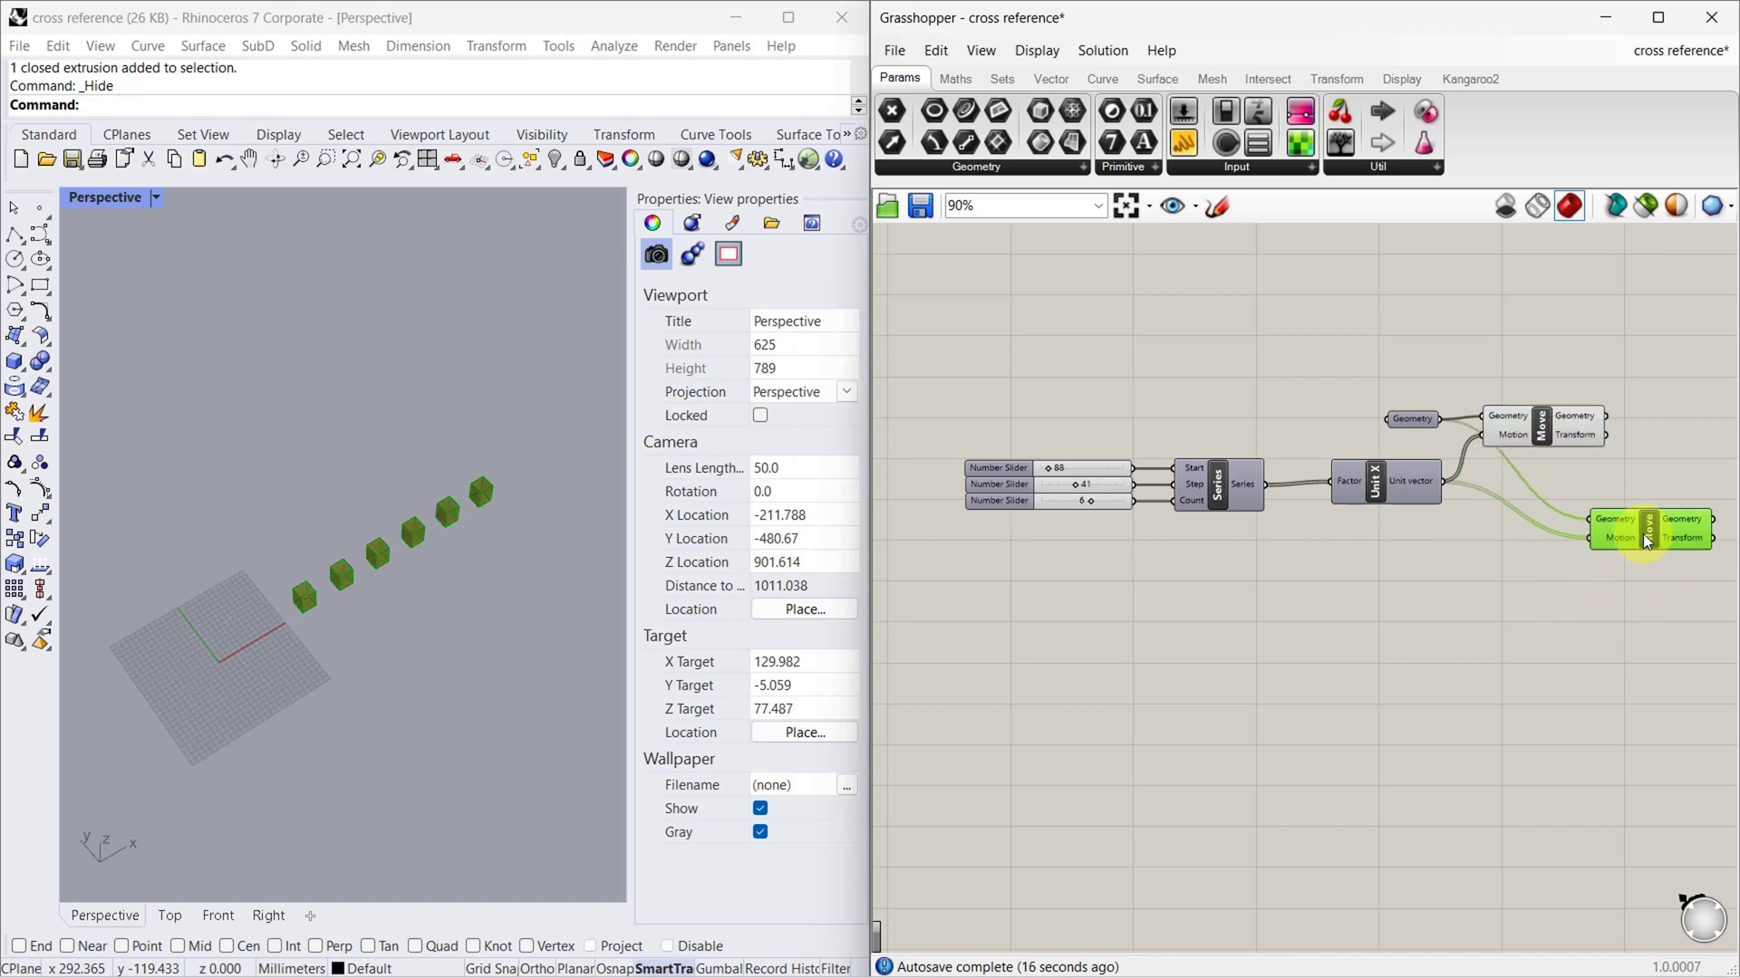
scroll(1643, 535, "up", 2)
left_click(1531, 385)
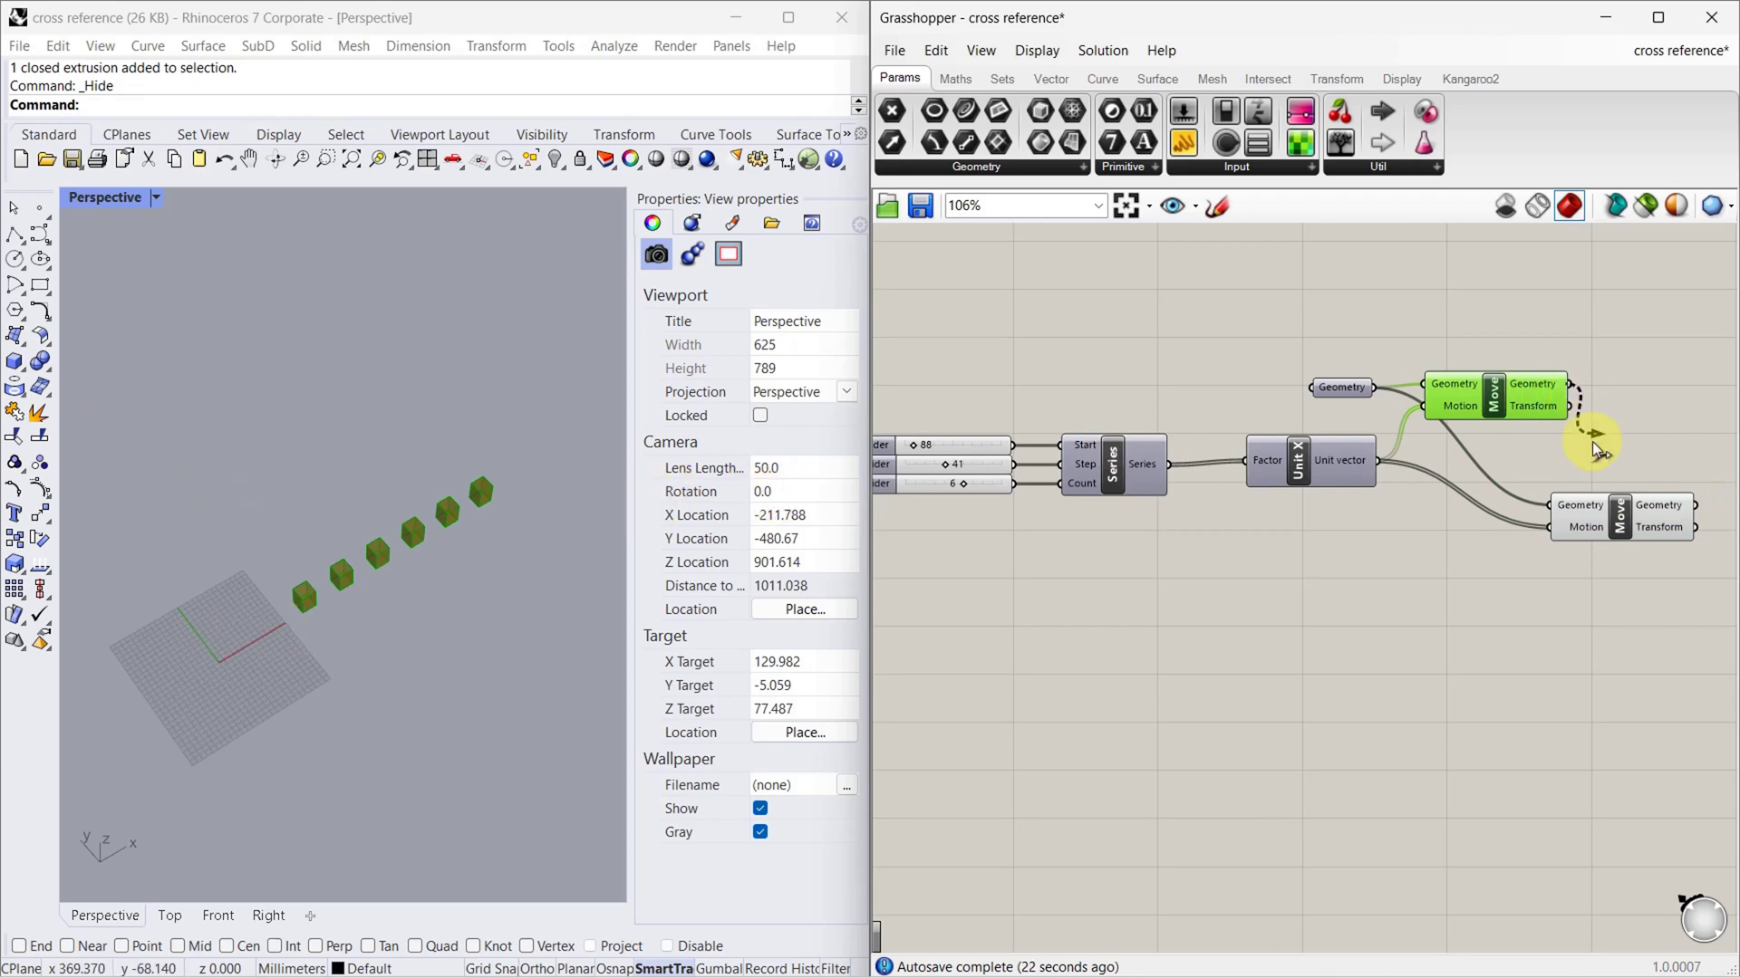
left_click_drag(1556, 507, 1556, 508)
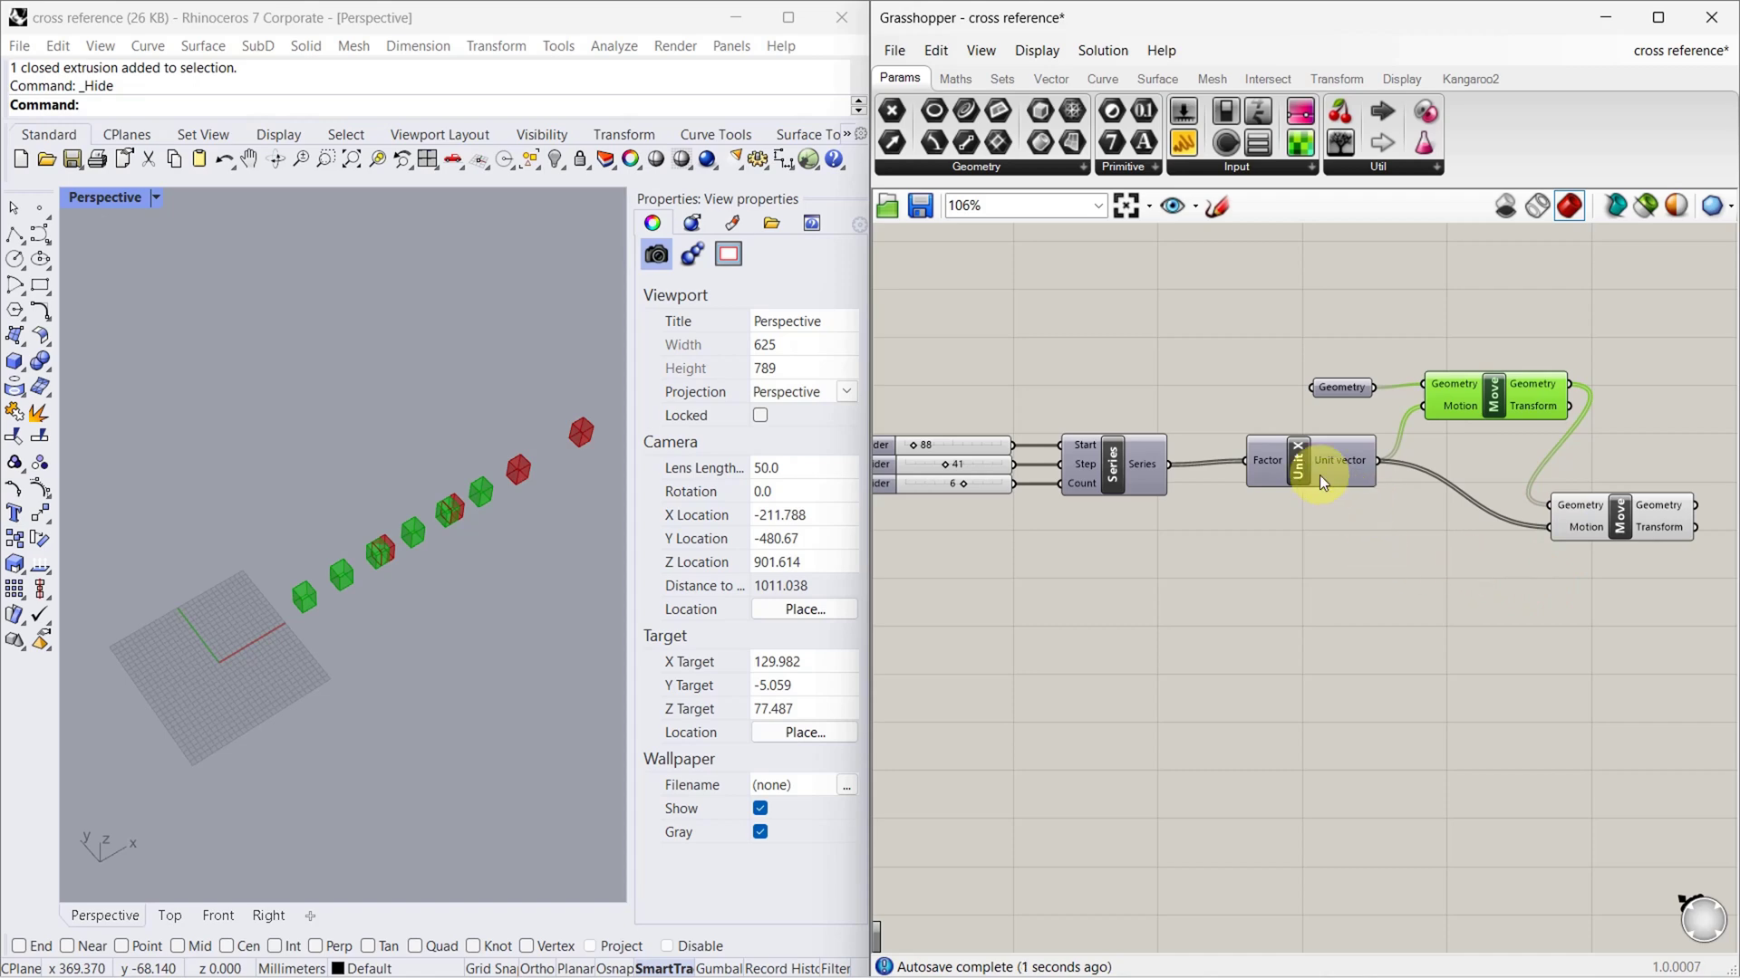
Add a Unit Y component and connect it to the second Move's Motion input.
double_click(1377, 589)
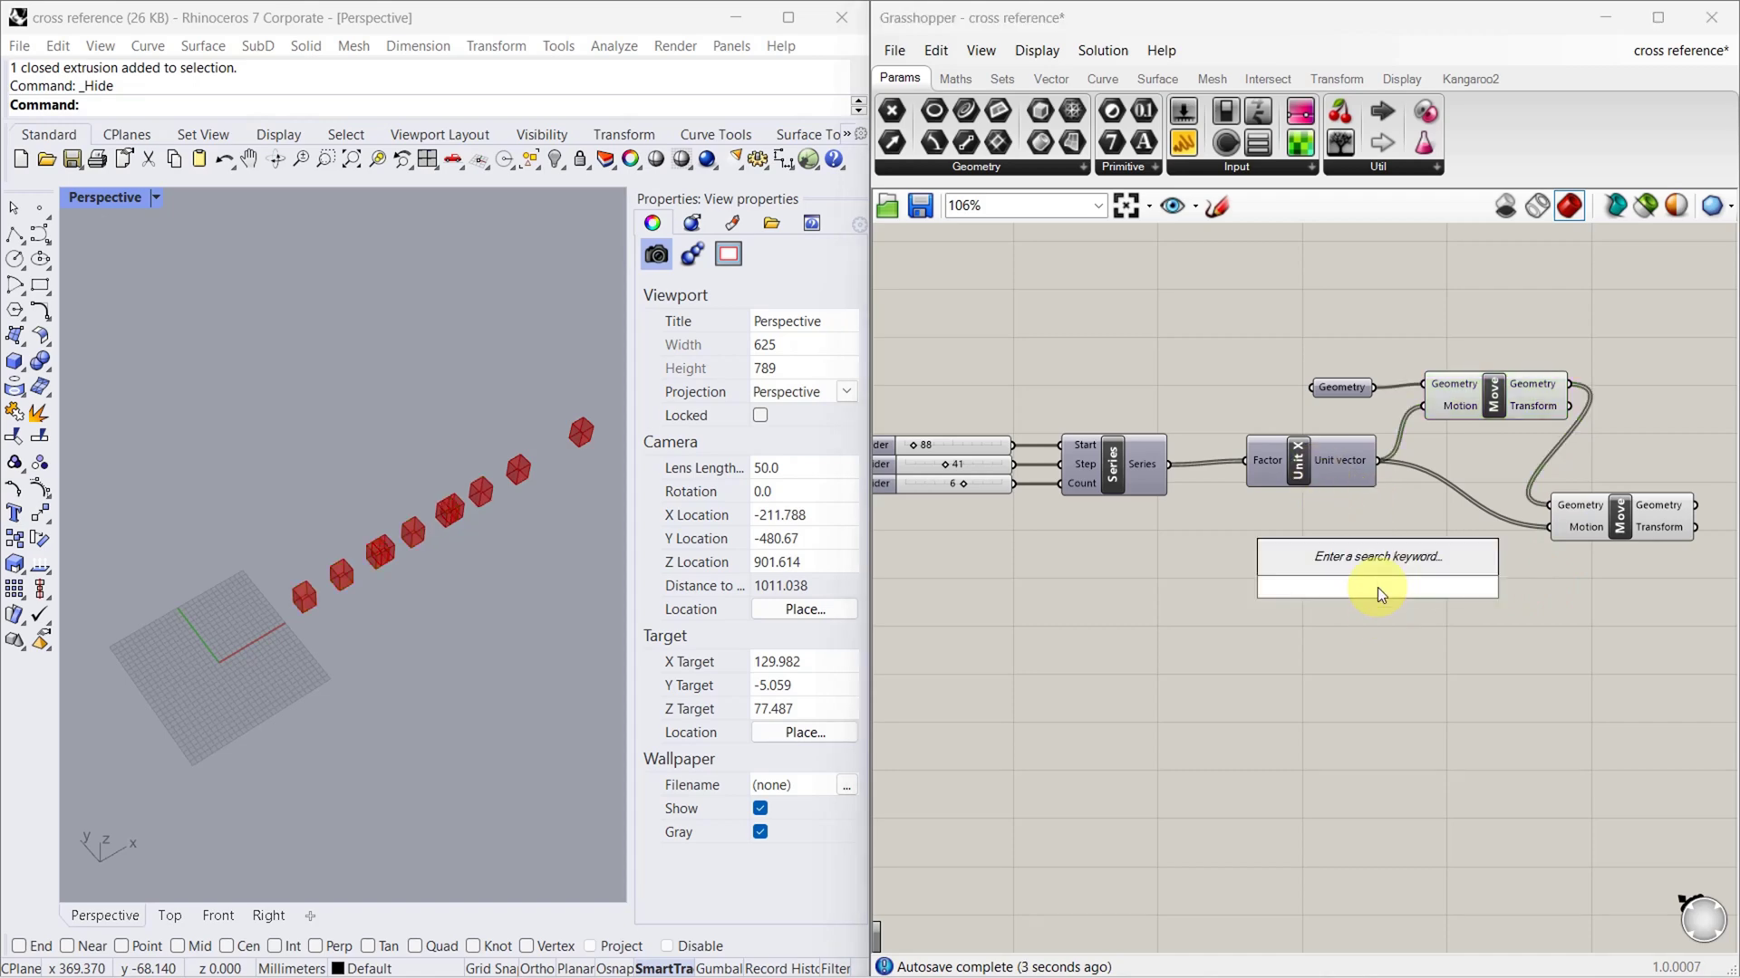
type("y")
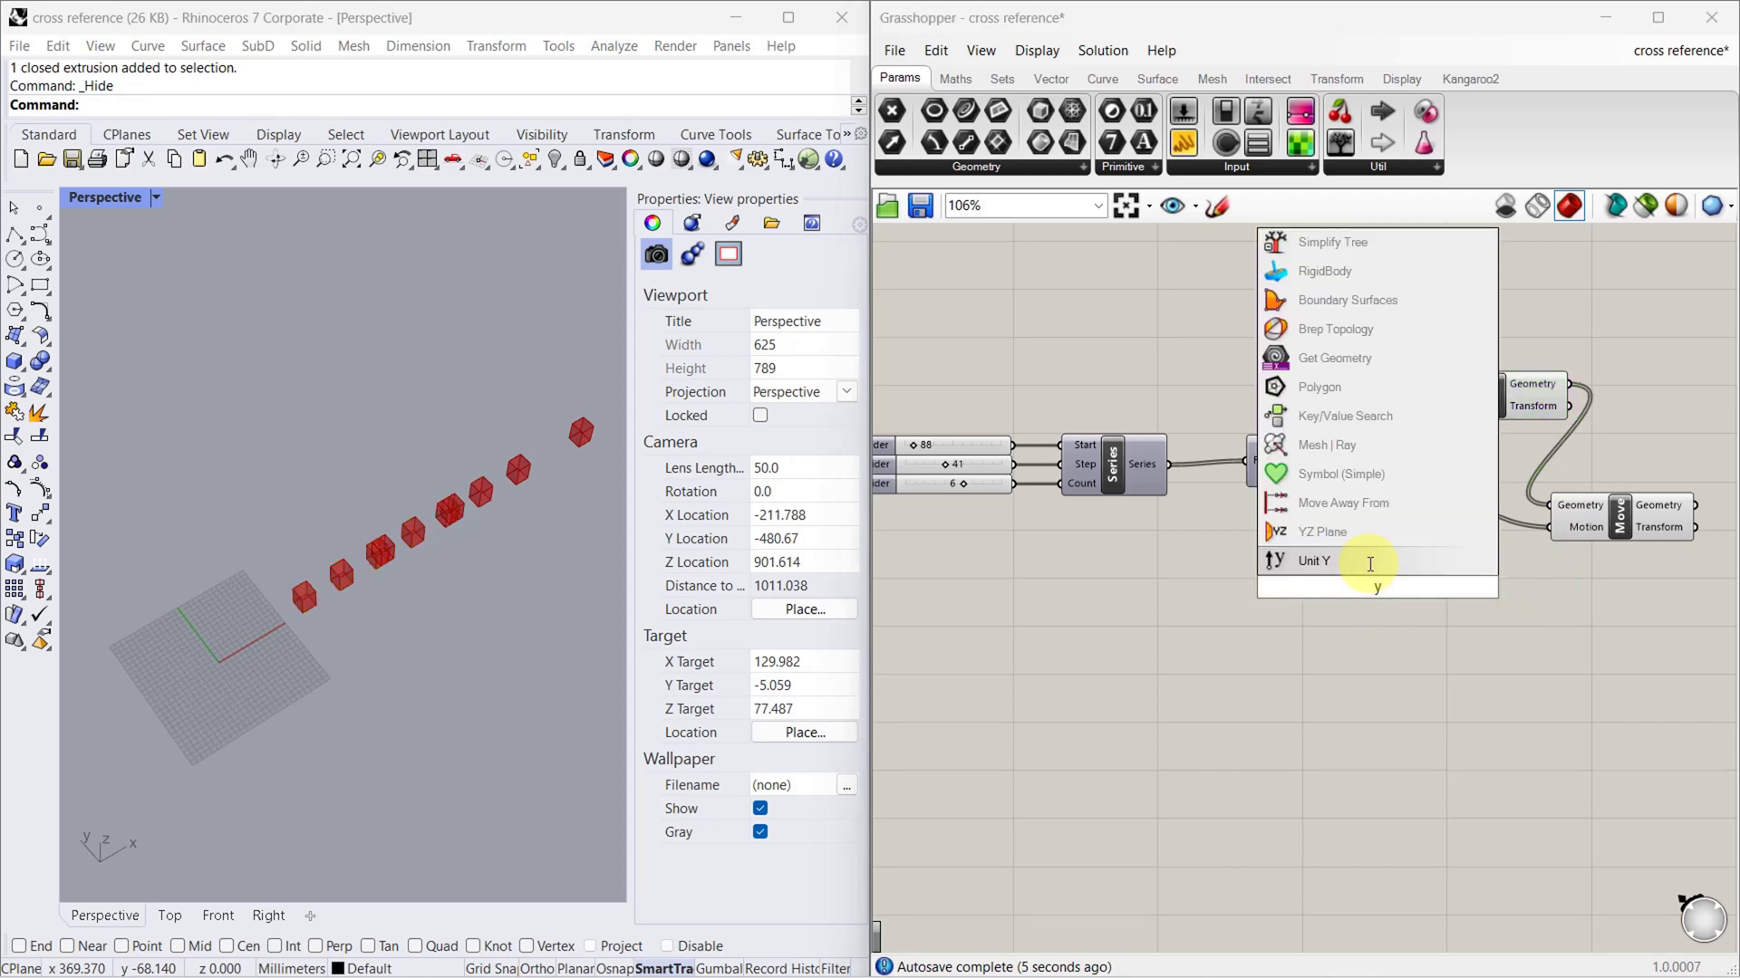
left_click(1361, 560)
left_click_drag(1447, 587, 1550, 529)
Connect the Series output to the Unit Y Factor input.
scroll(1578, 551, "down", 2)
scroll(1256, 517, "up", 2)
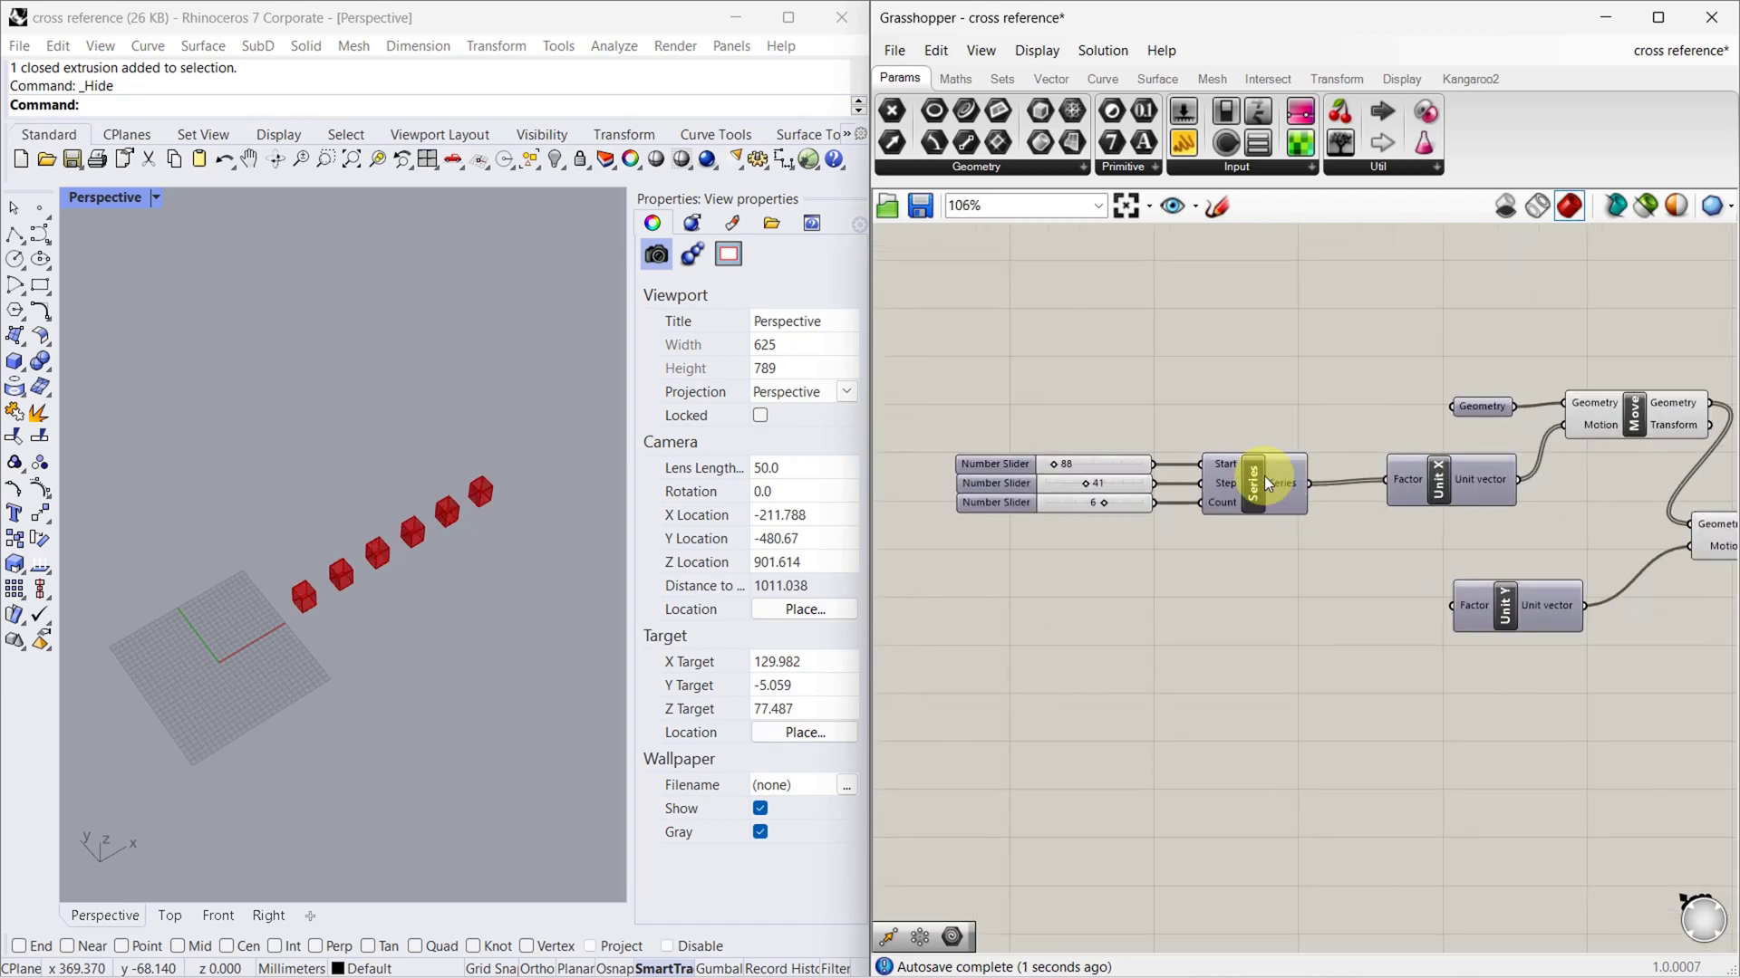
left_click_drag(1248, 408, 1101, 576)
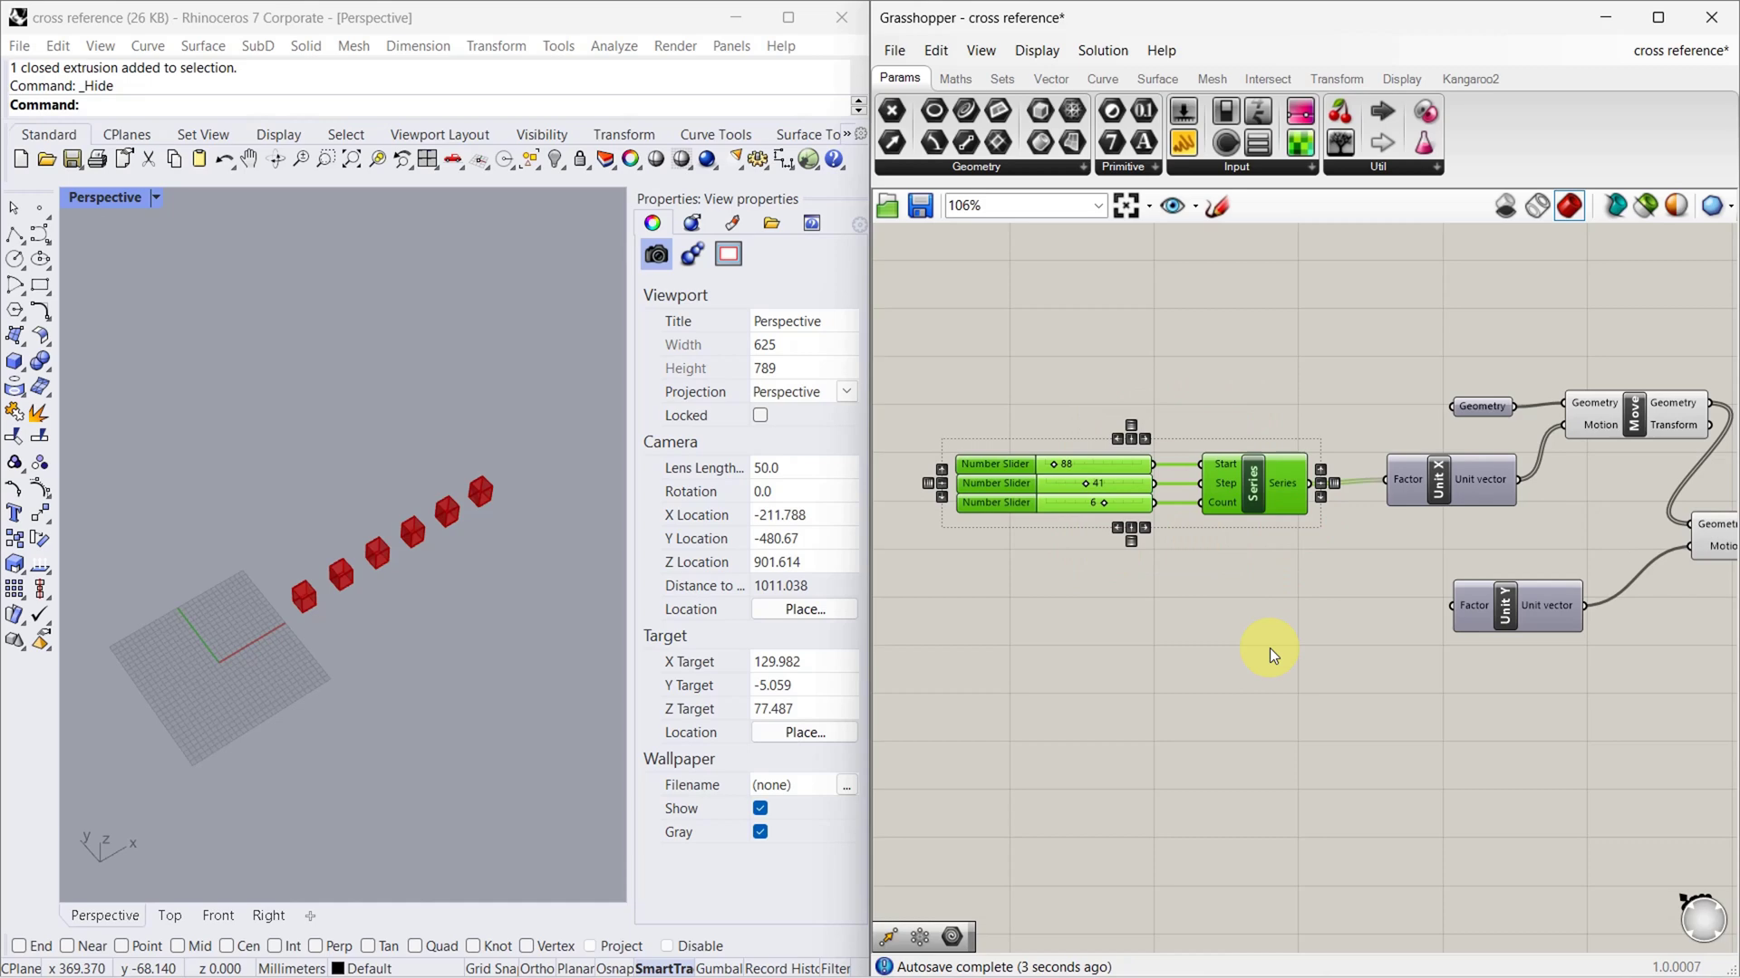
left_click(1335, 693)
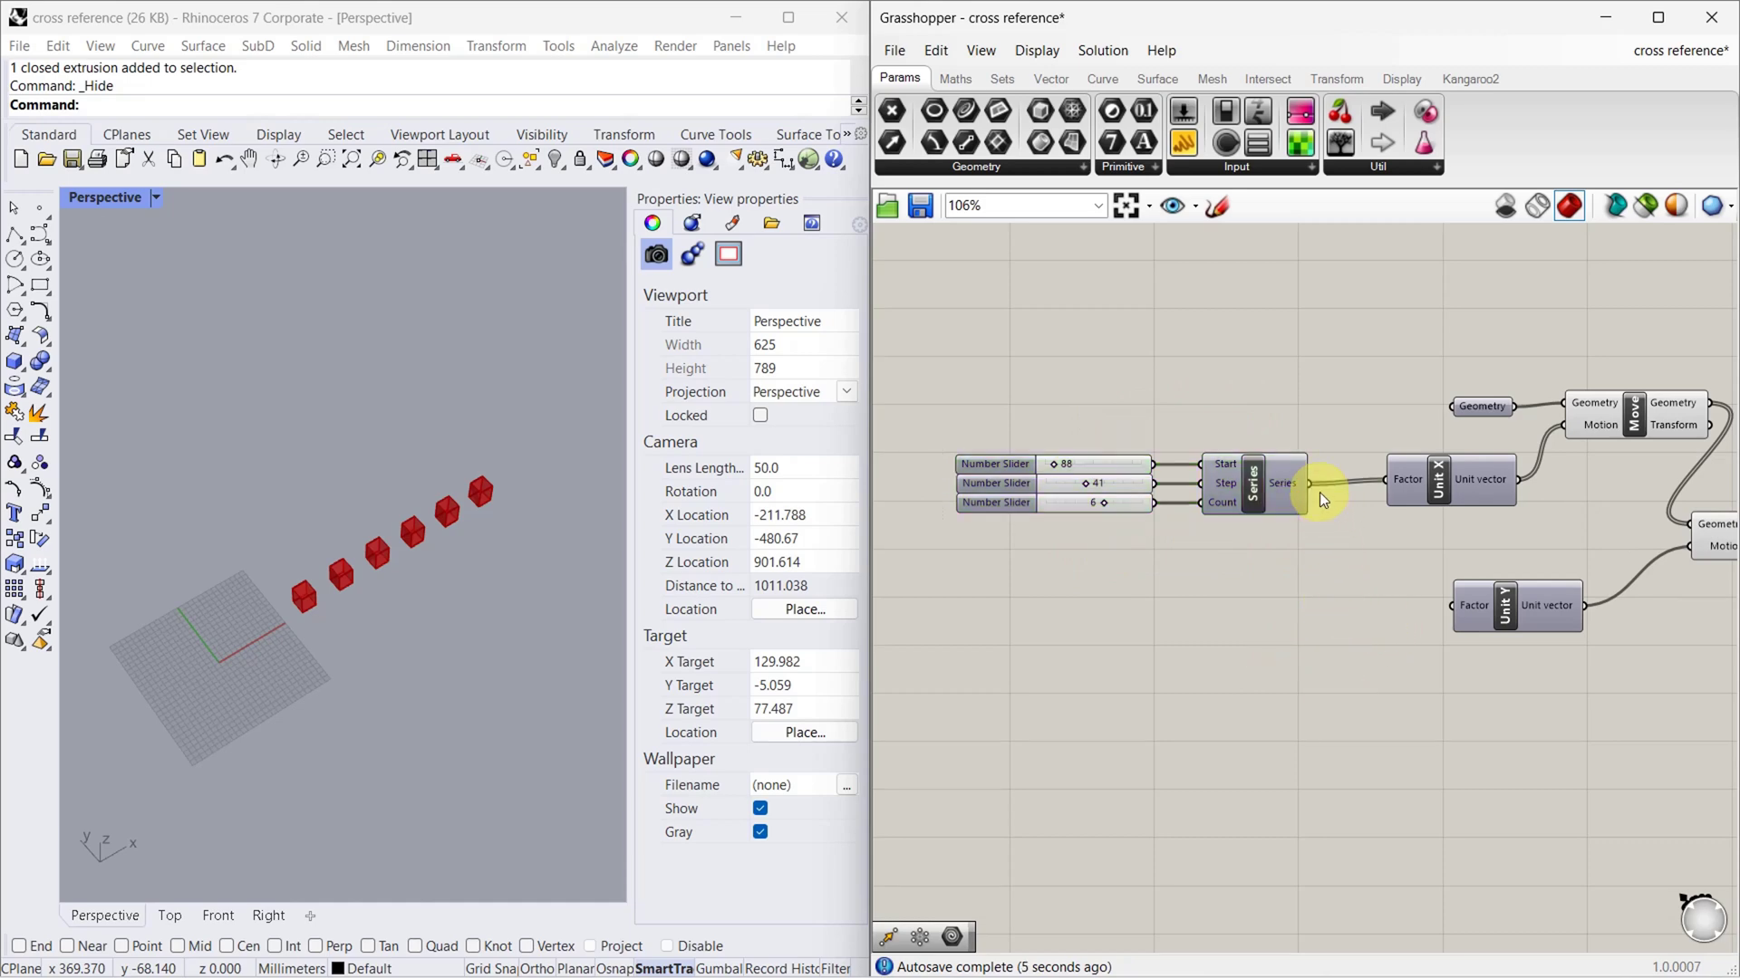
left_click_drag(1307, 482, 1445, 620)
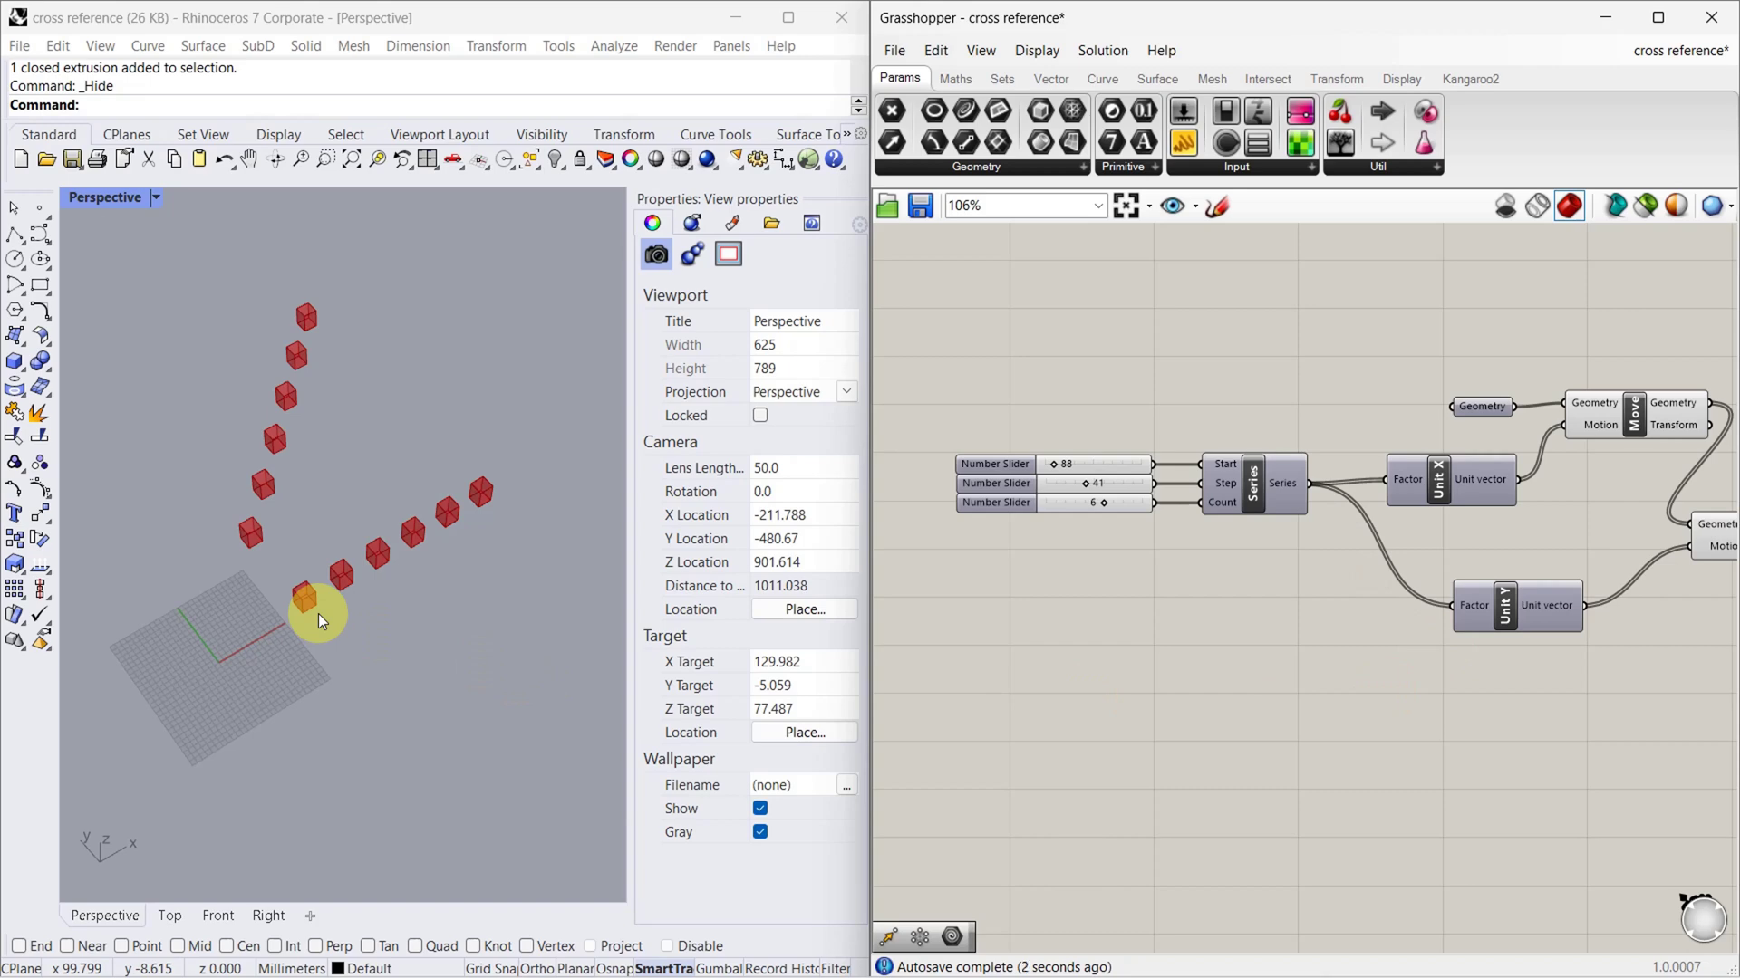
Zoom the Rhino Perspective view out and back in on the L-shaped rows of cubes.
scroll(312, 590, "down", 4)
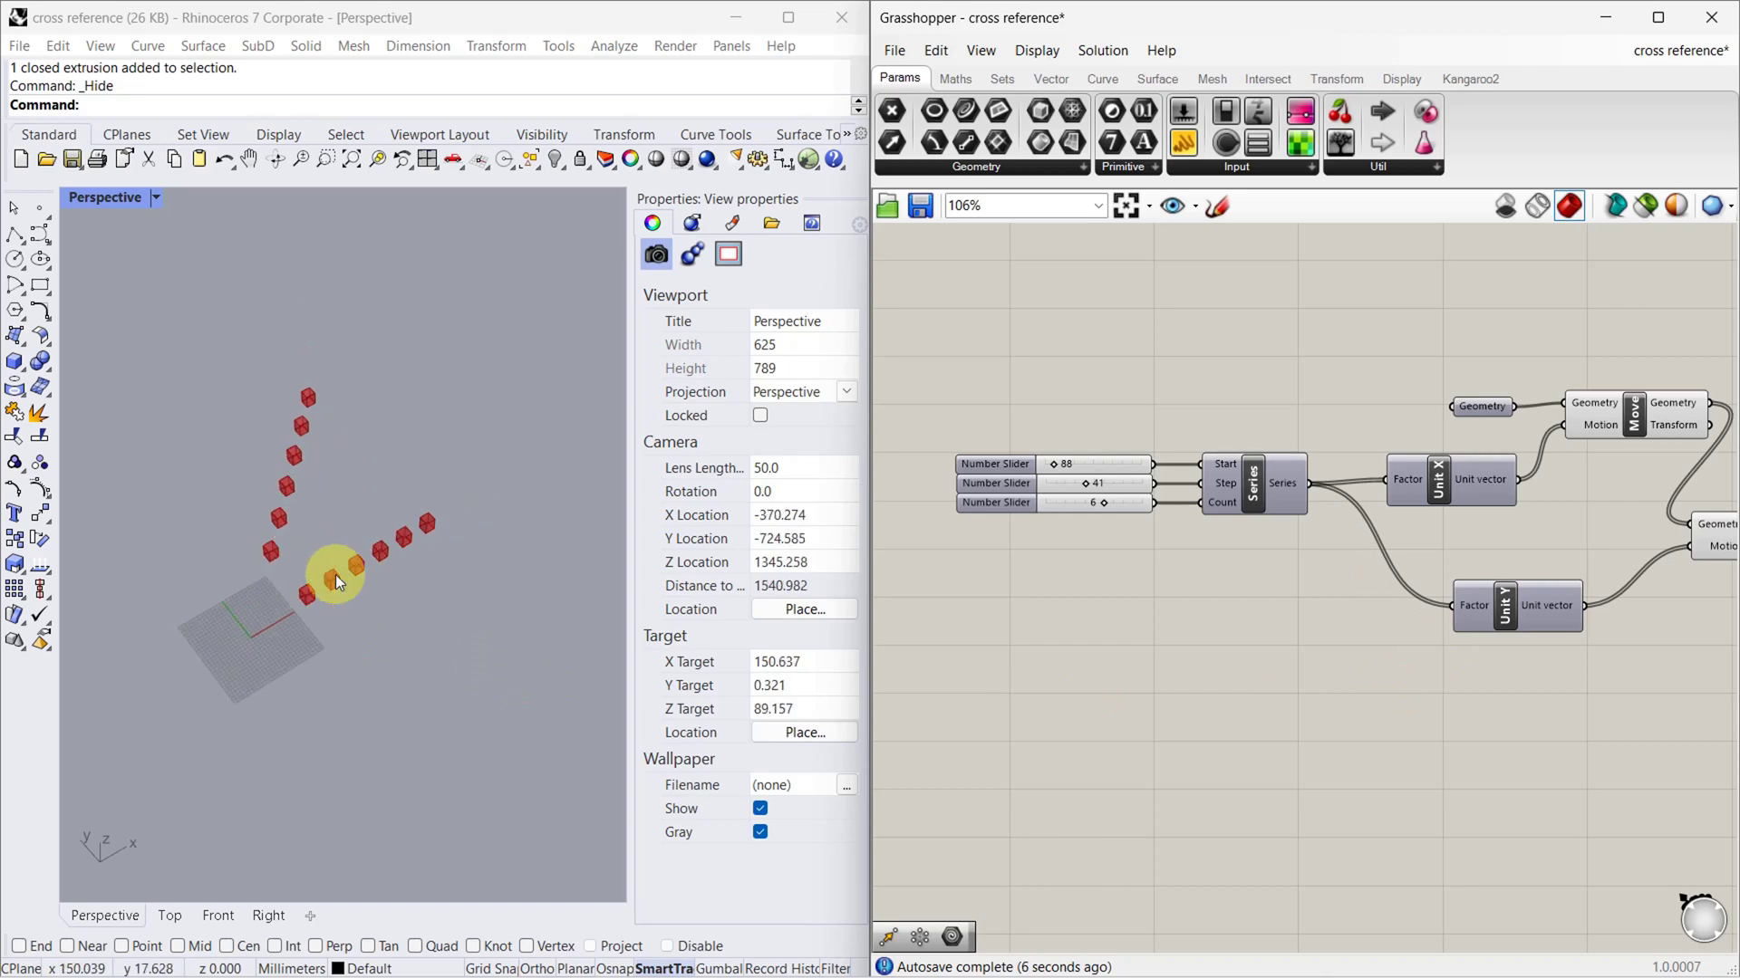
scroll(335, 594, "up", 2)
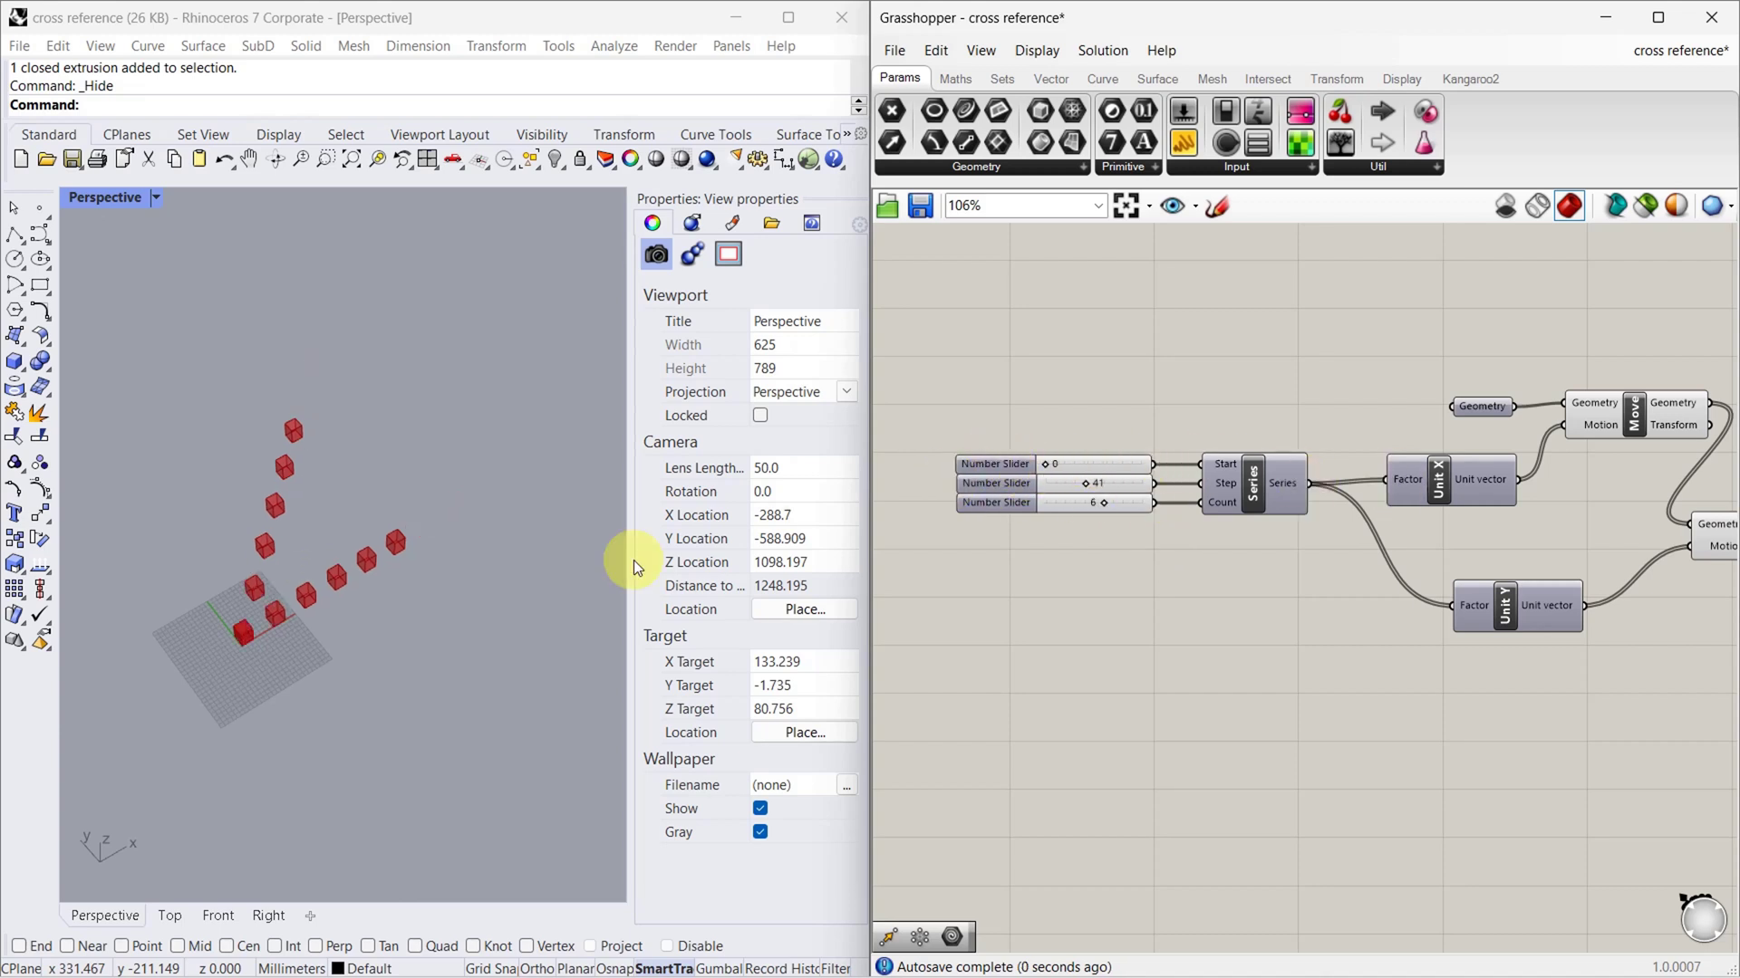
Raise the Series Step slider to 50 and zoom and pan Rhino to inspect both six-cube arms.
scroll(250, 728, "up", 3)
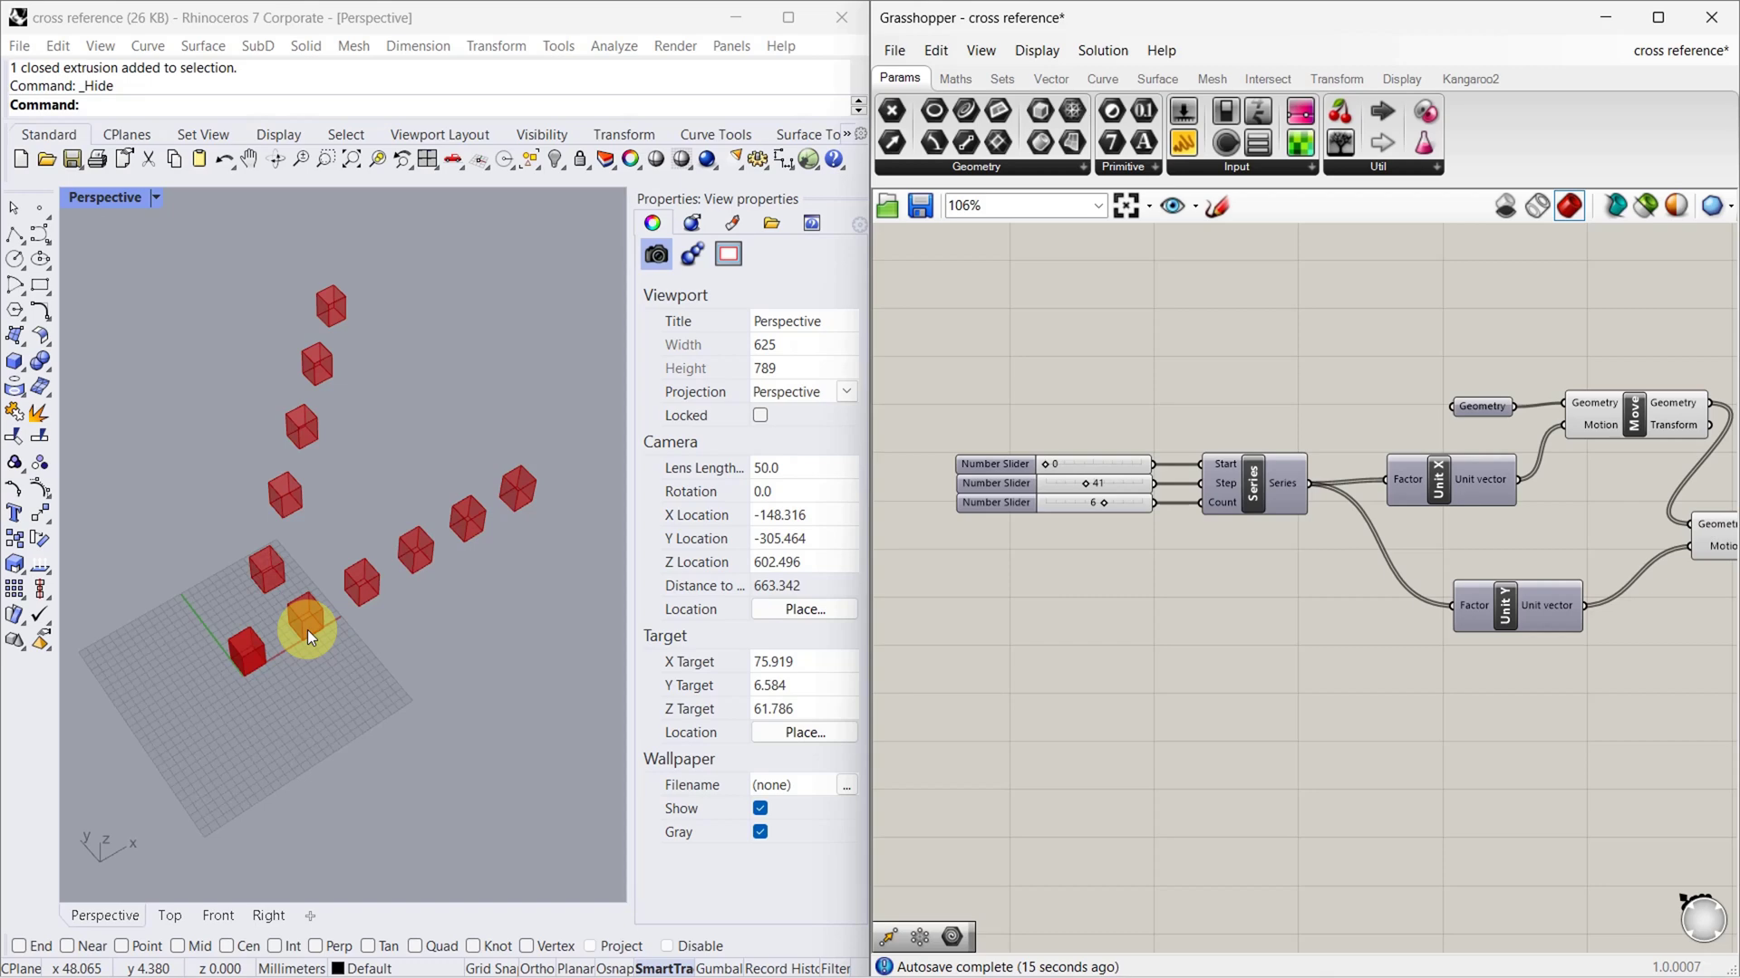
left_click_drag(1095, 486, 1105, 483)
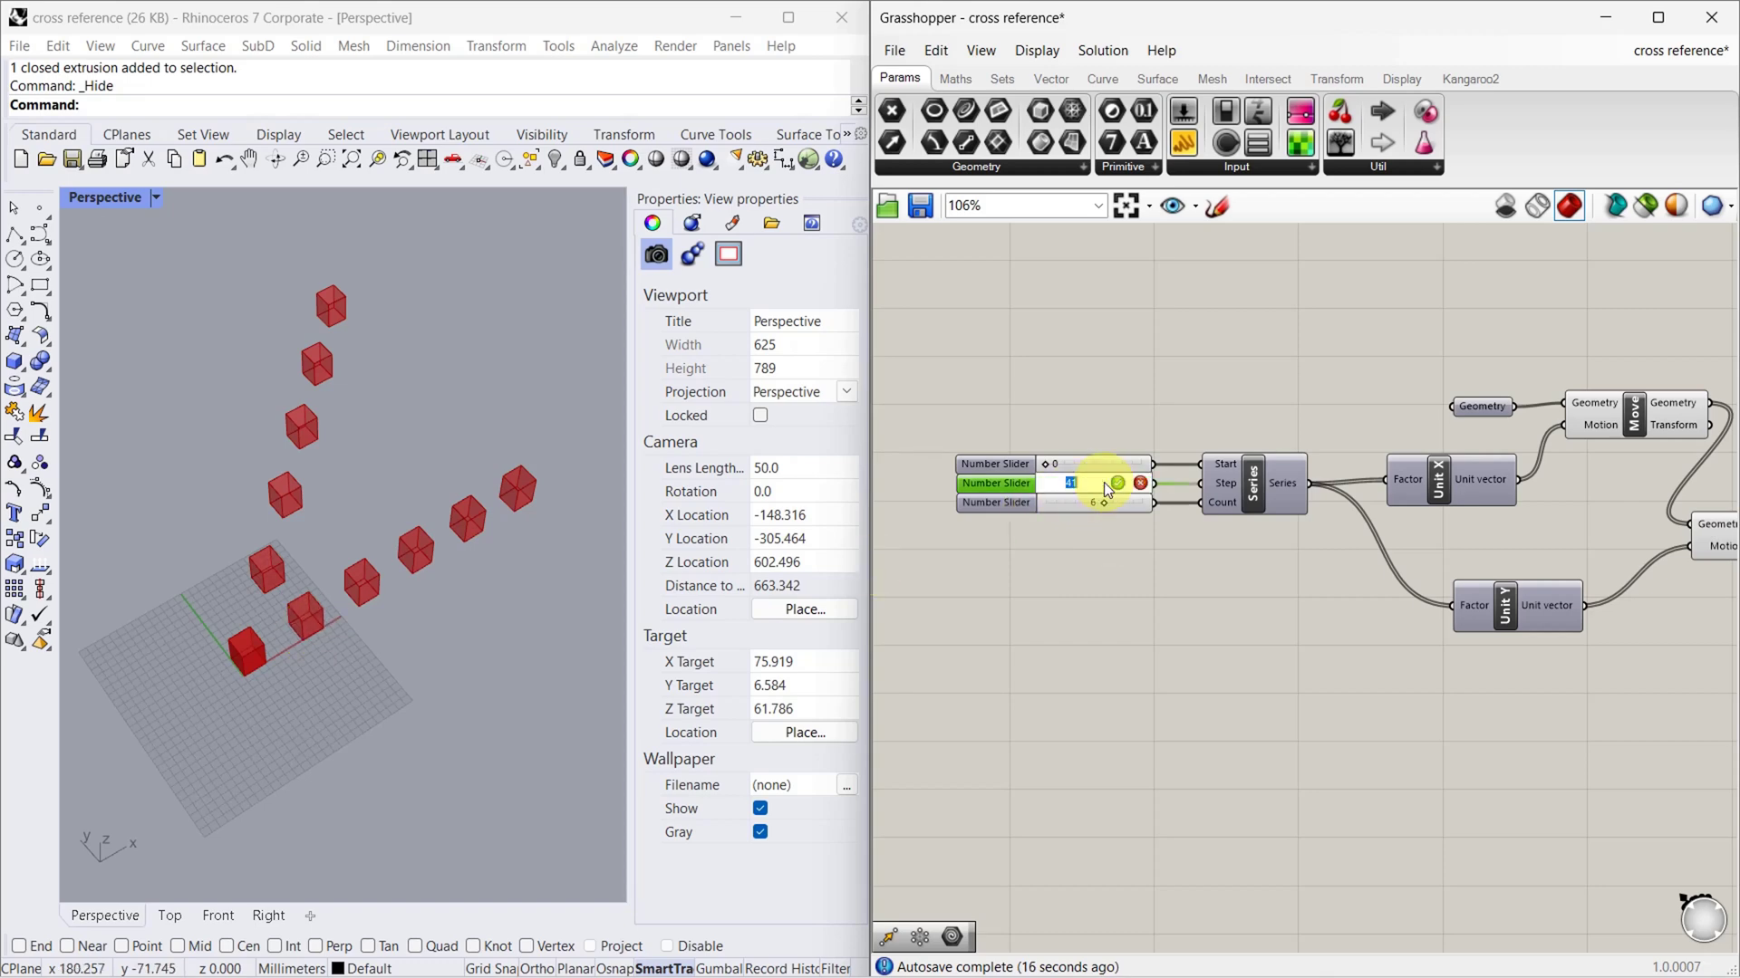
left_click(1080, 597)
mouse_move(1213, 481)
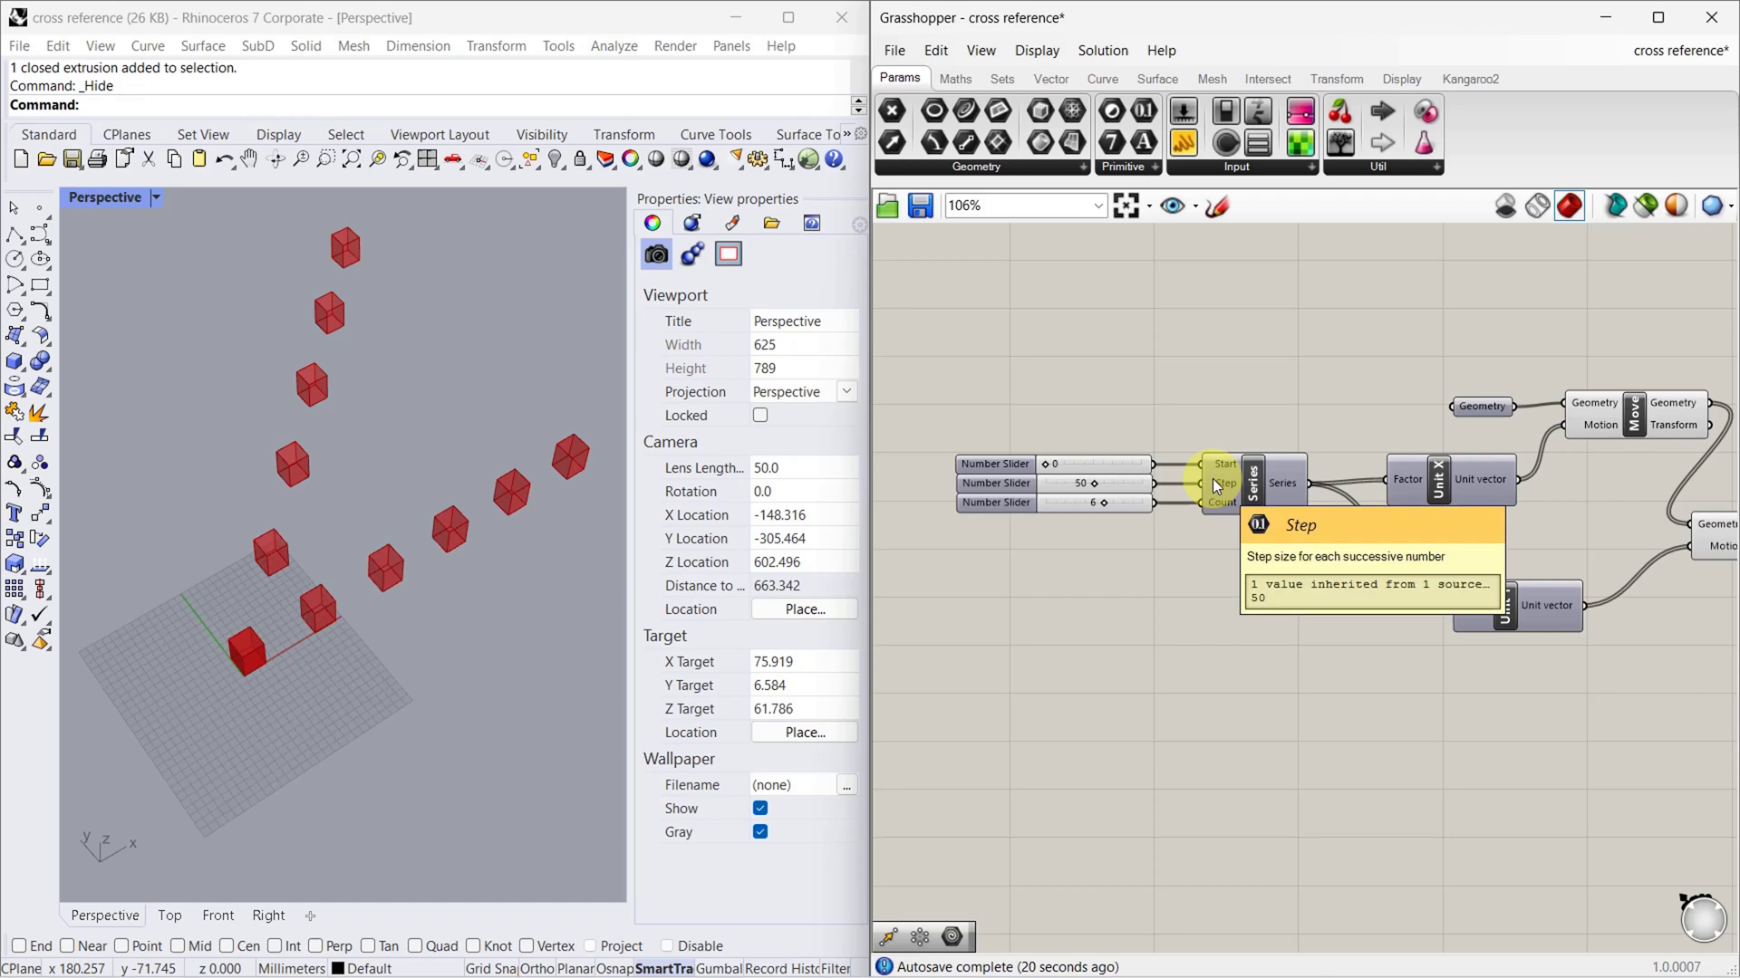
mouse_move(1477, 613)
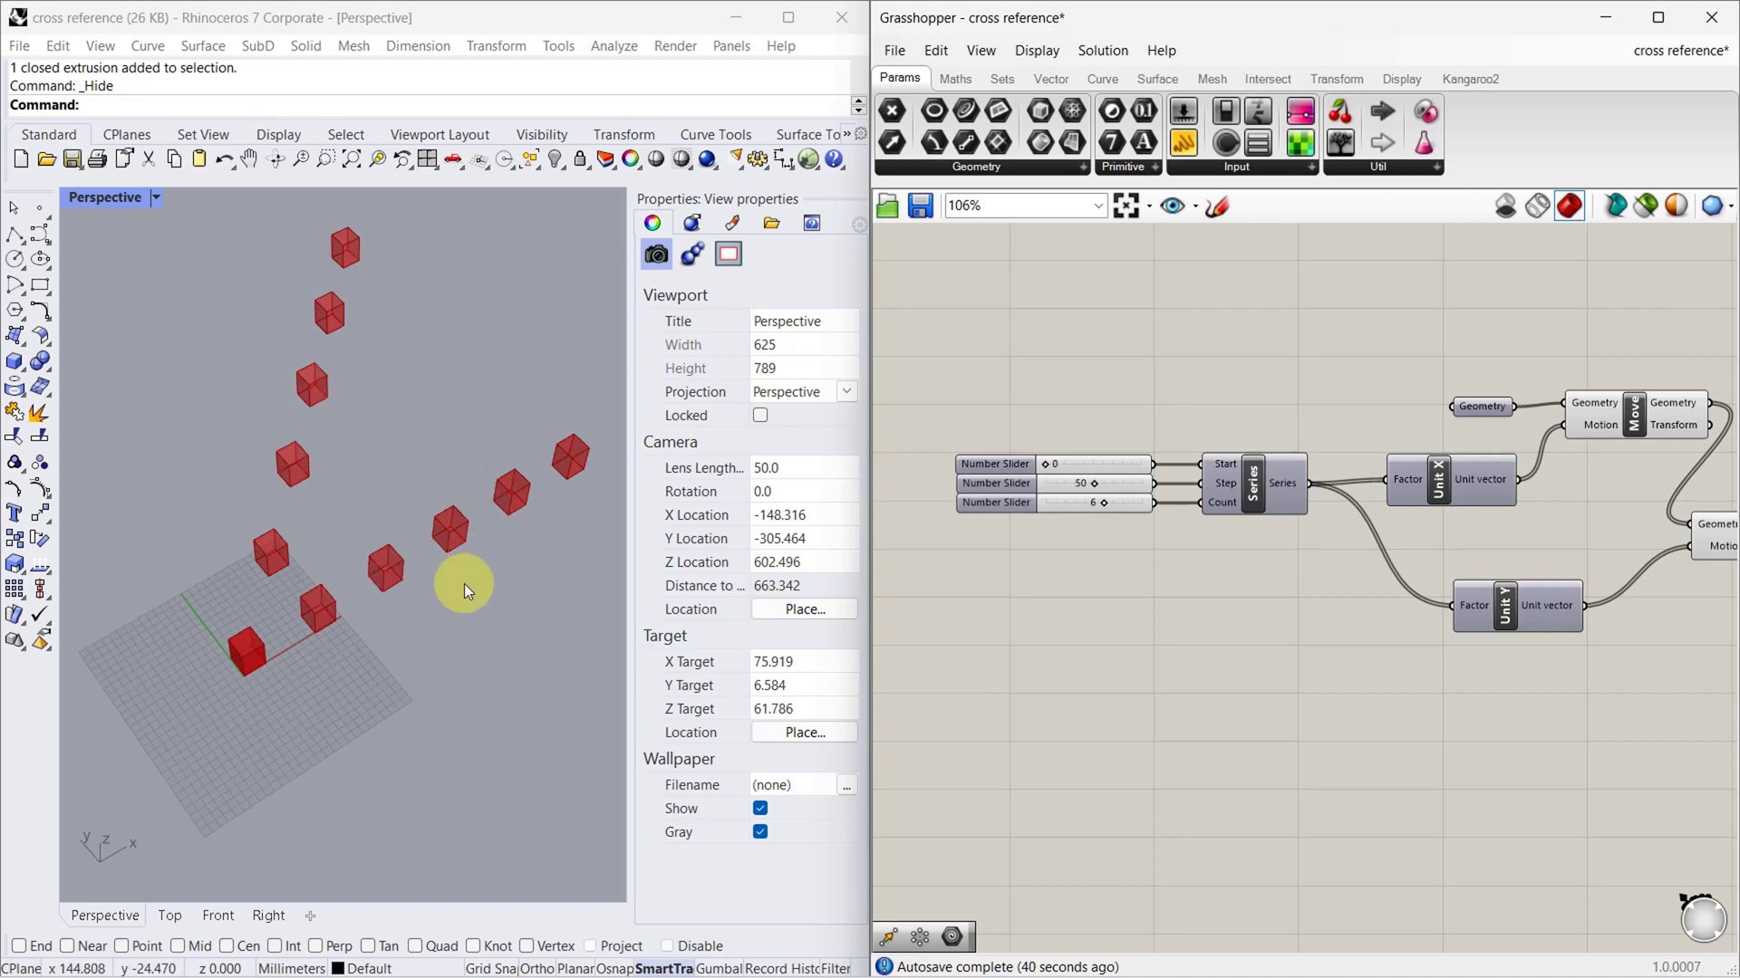
scroll(288, 678, "down", 2)
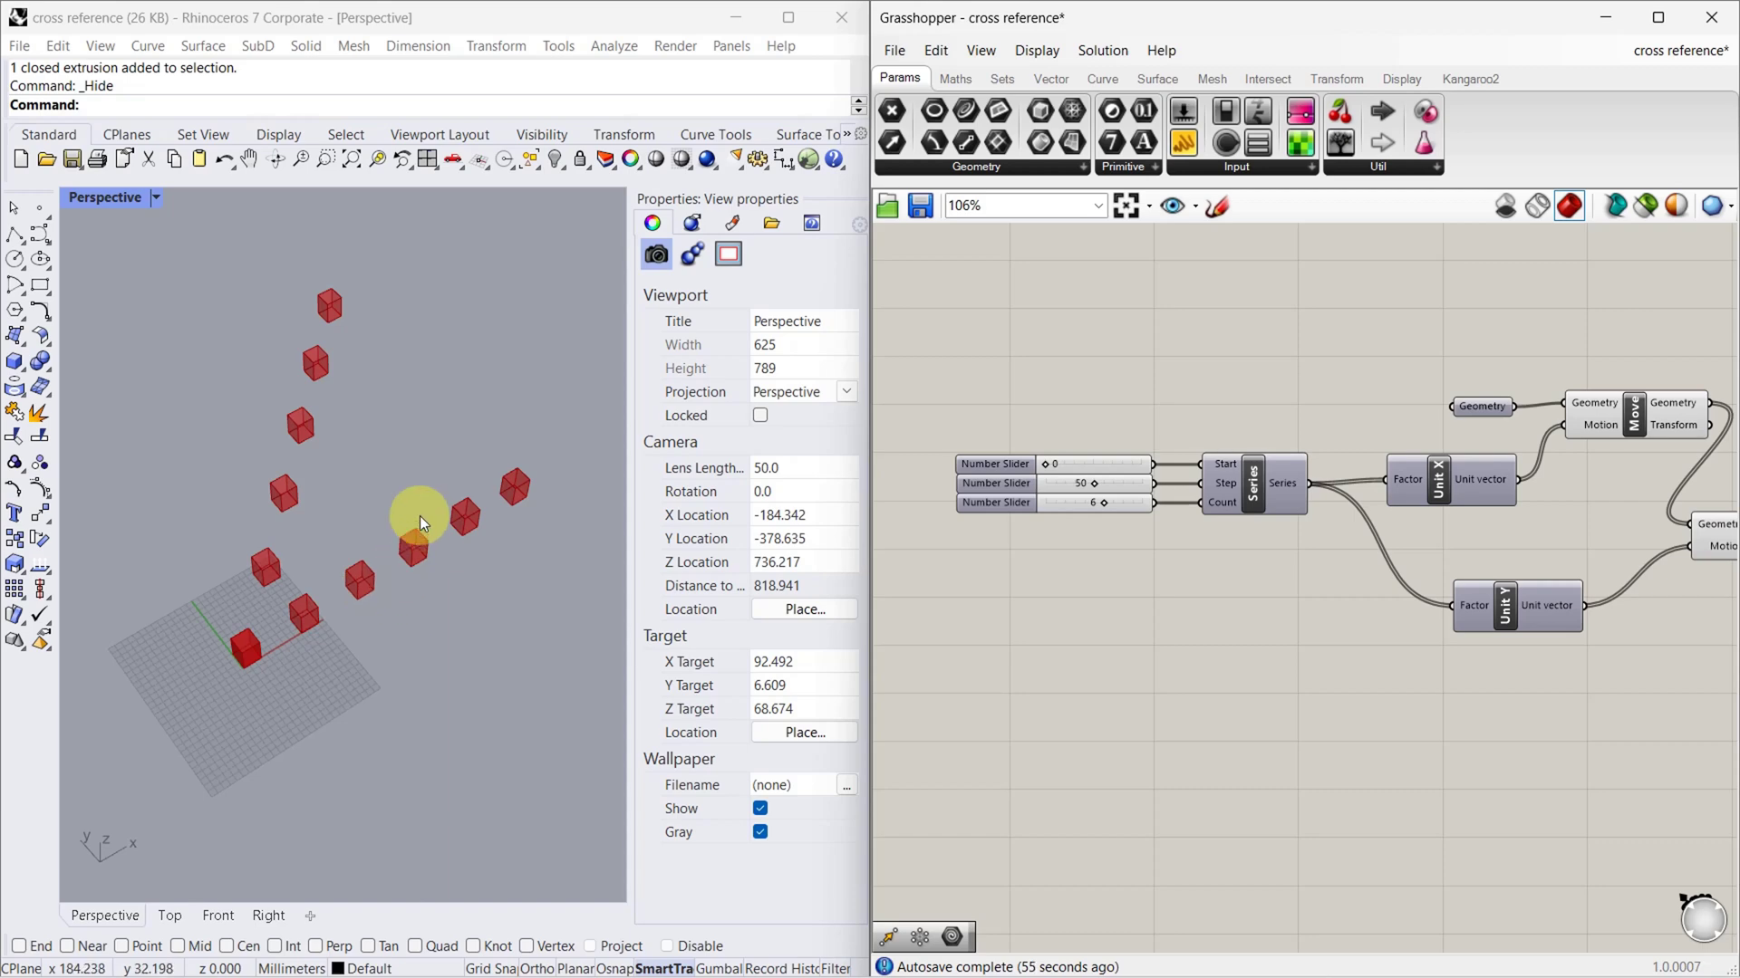
right_click_drag(420, 515, 457, 504, "shift")
scroll(1355, 486, "down", 2)
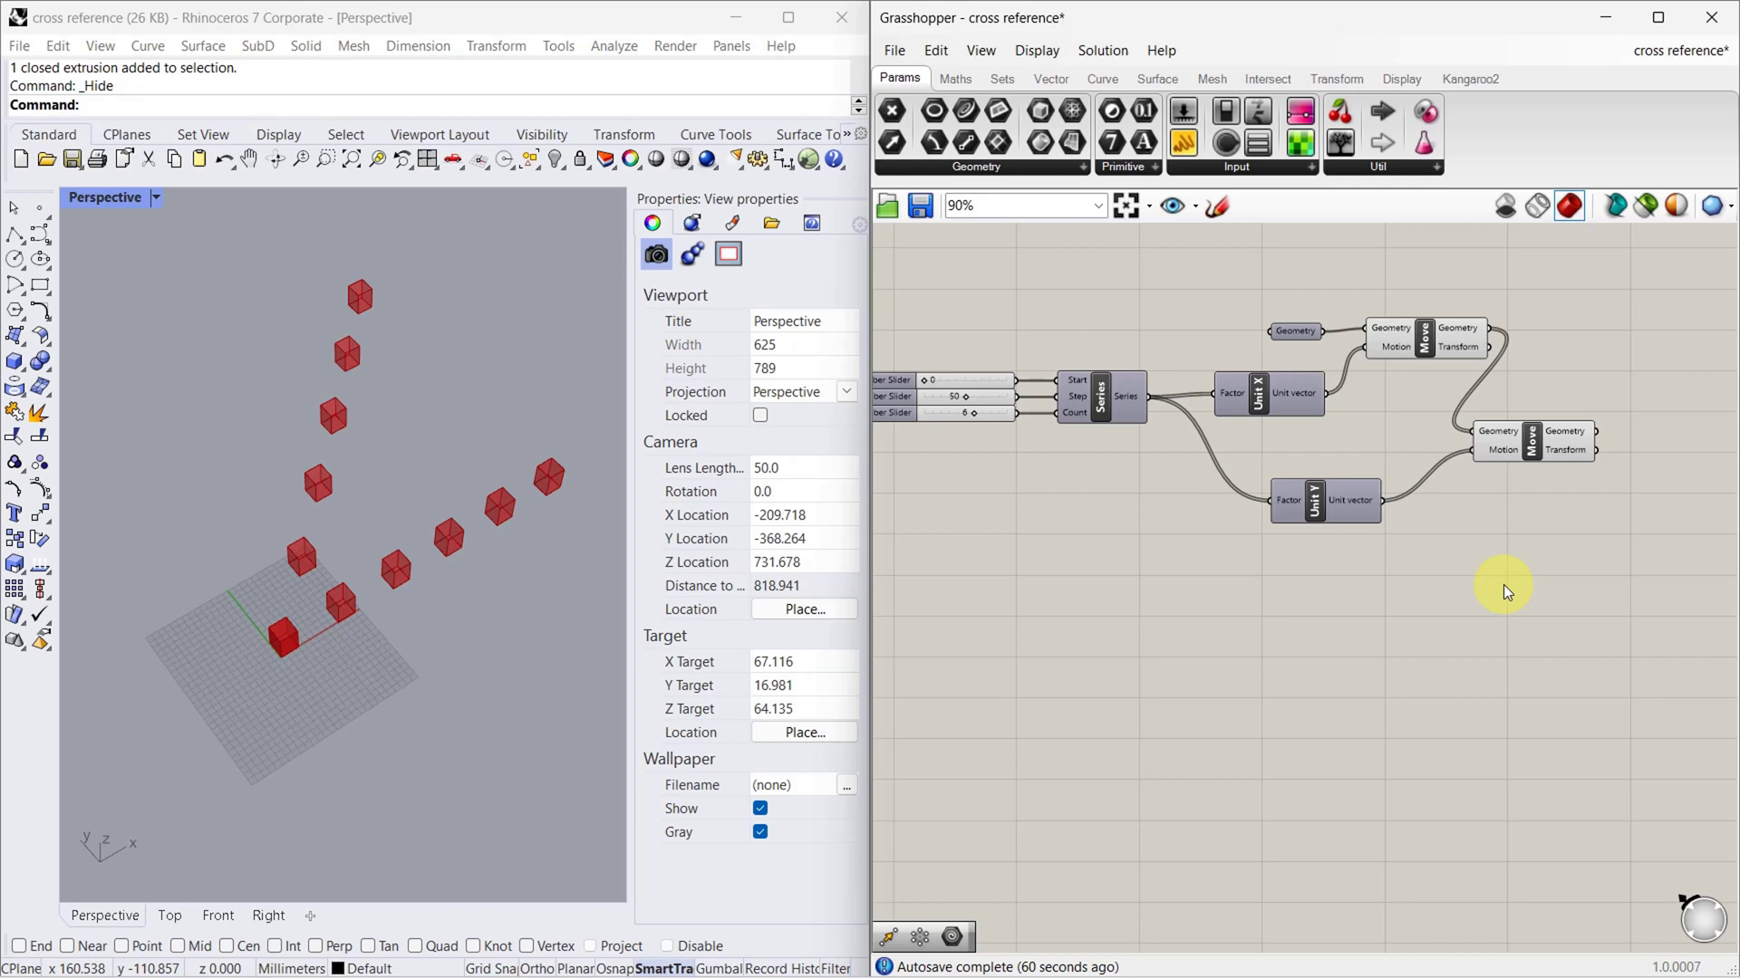
Add a Cross Reference component and arrange it beside the second Move component.
double_click(1503, 584)
type("cross")
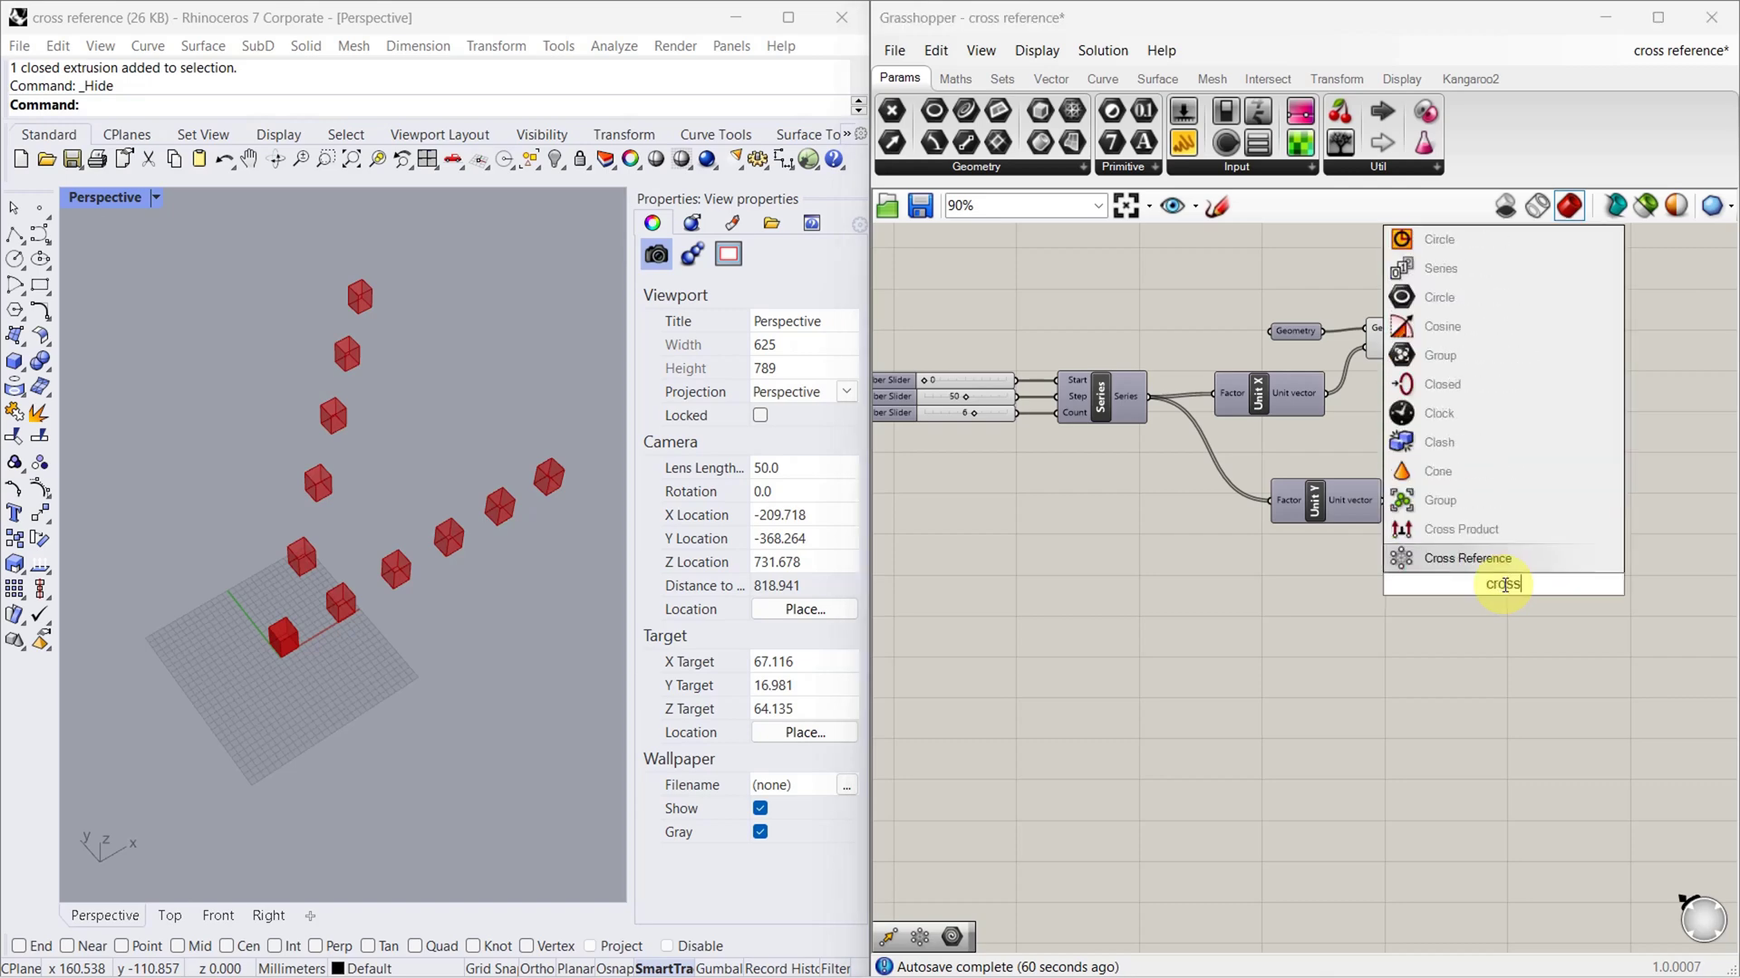
left_click(1511, 558)
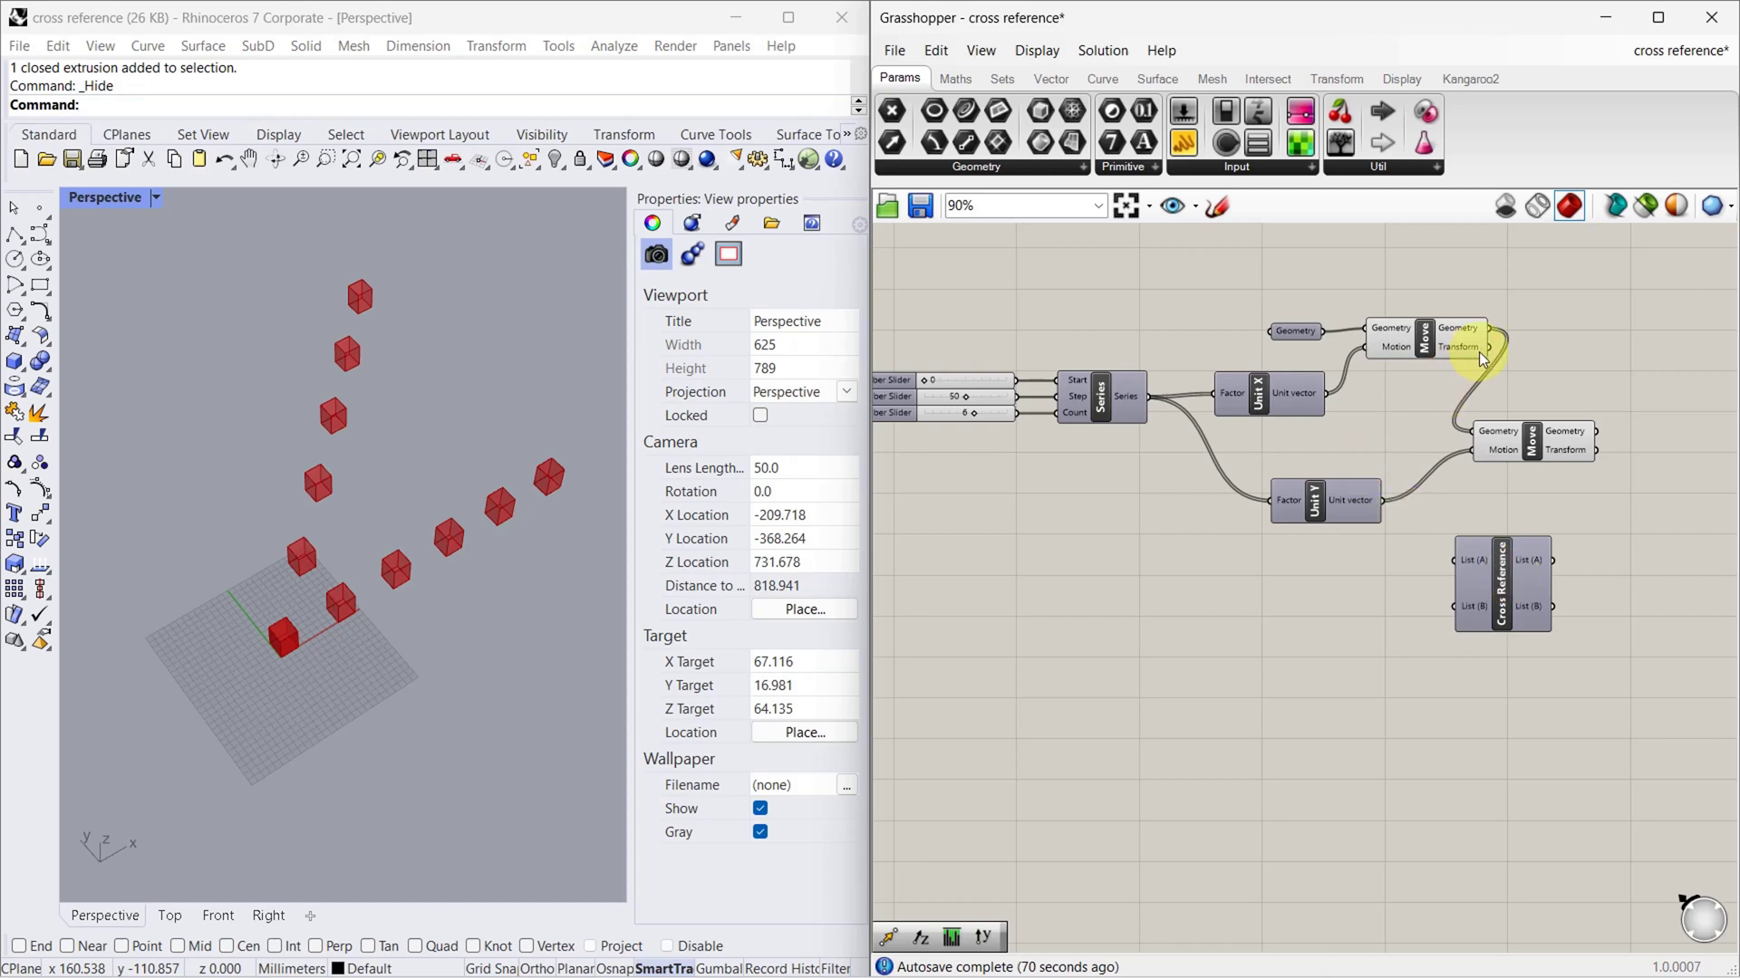
left_click_drag(1502, 442, 1636, 449)
left_click_drag(1500, 559, 1512, 530)
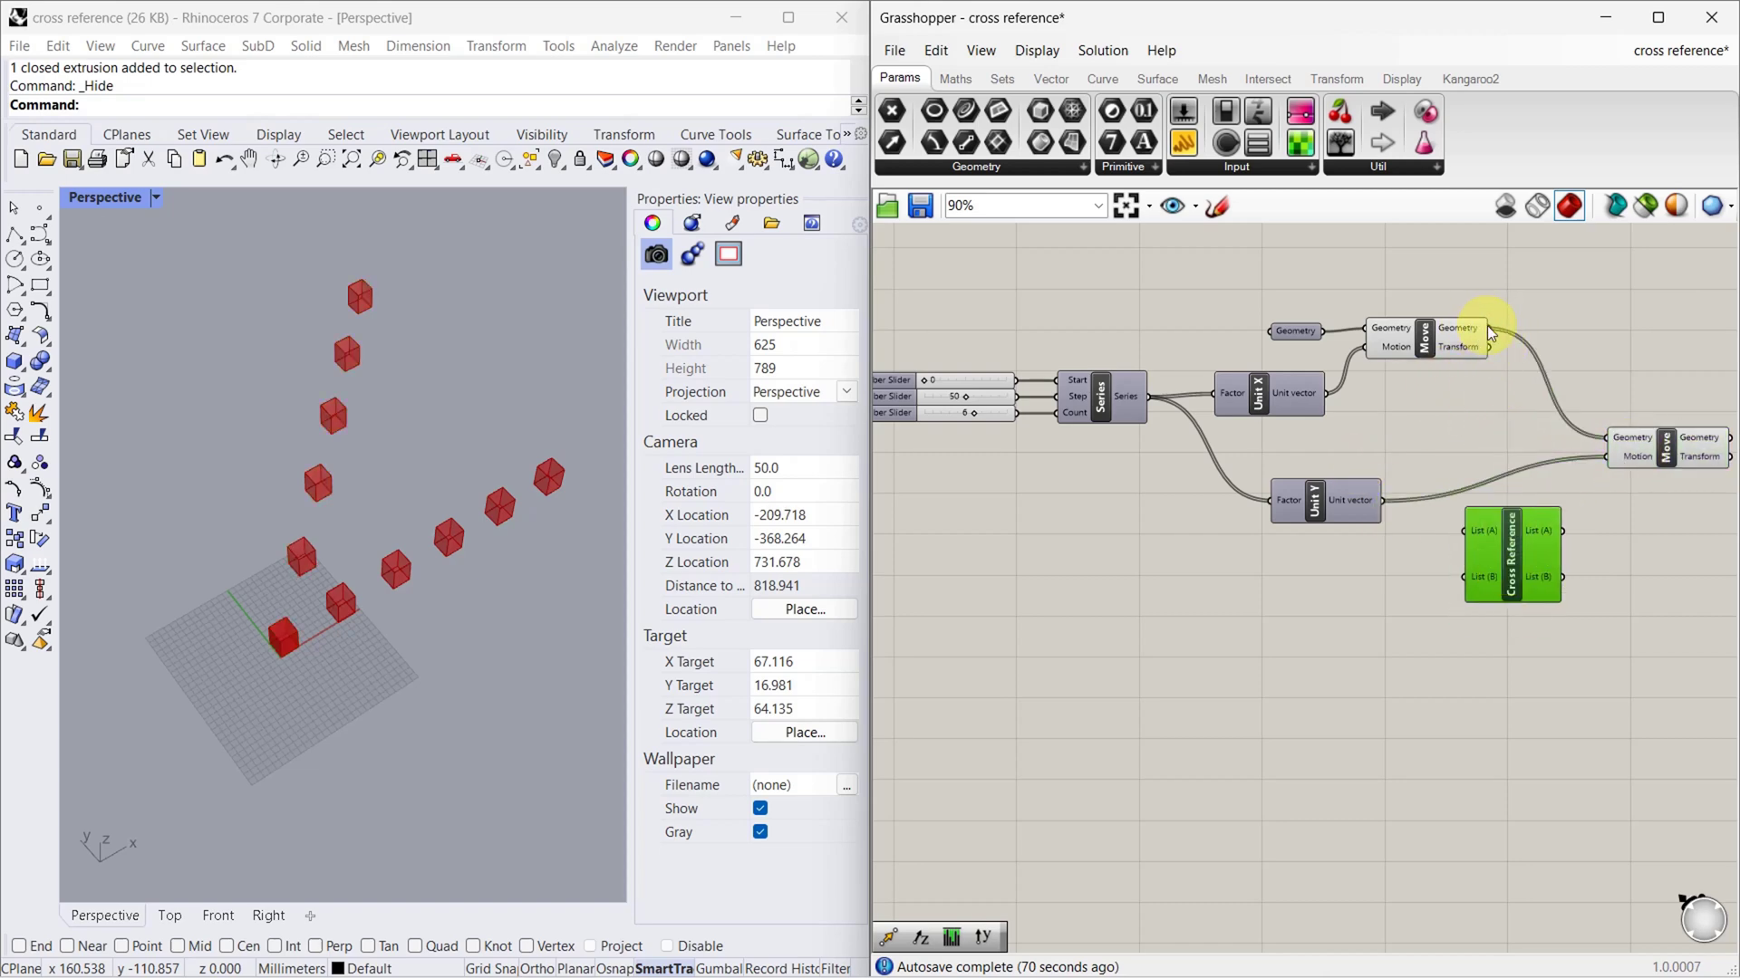
Wire the X-row cubes into Cross Reference List (A) and its outputs into the second Move.
left_click_drag(1486, 328, 1455, 583)
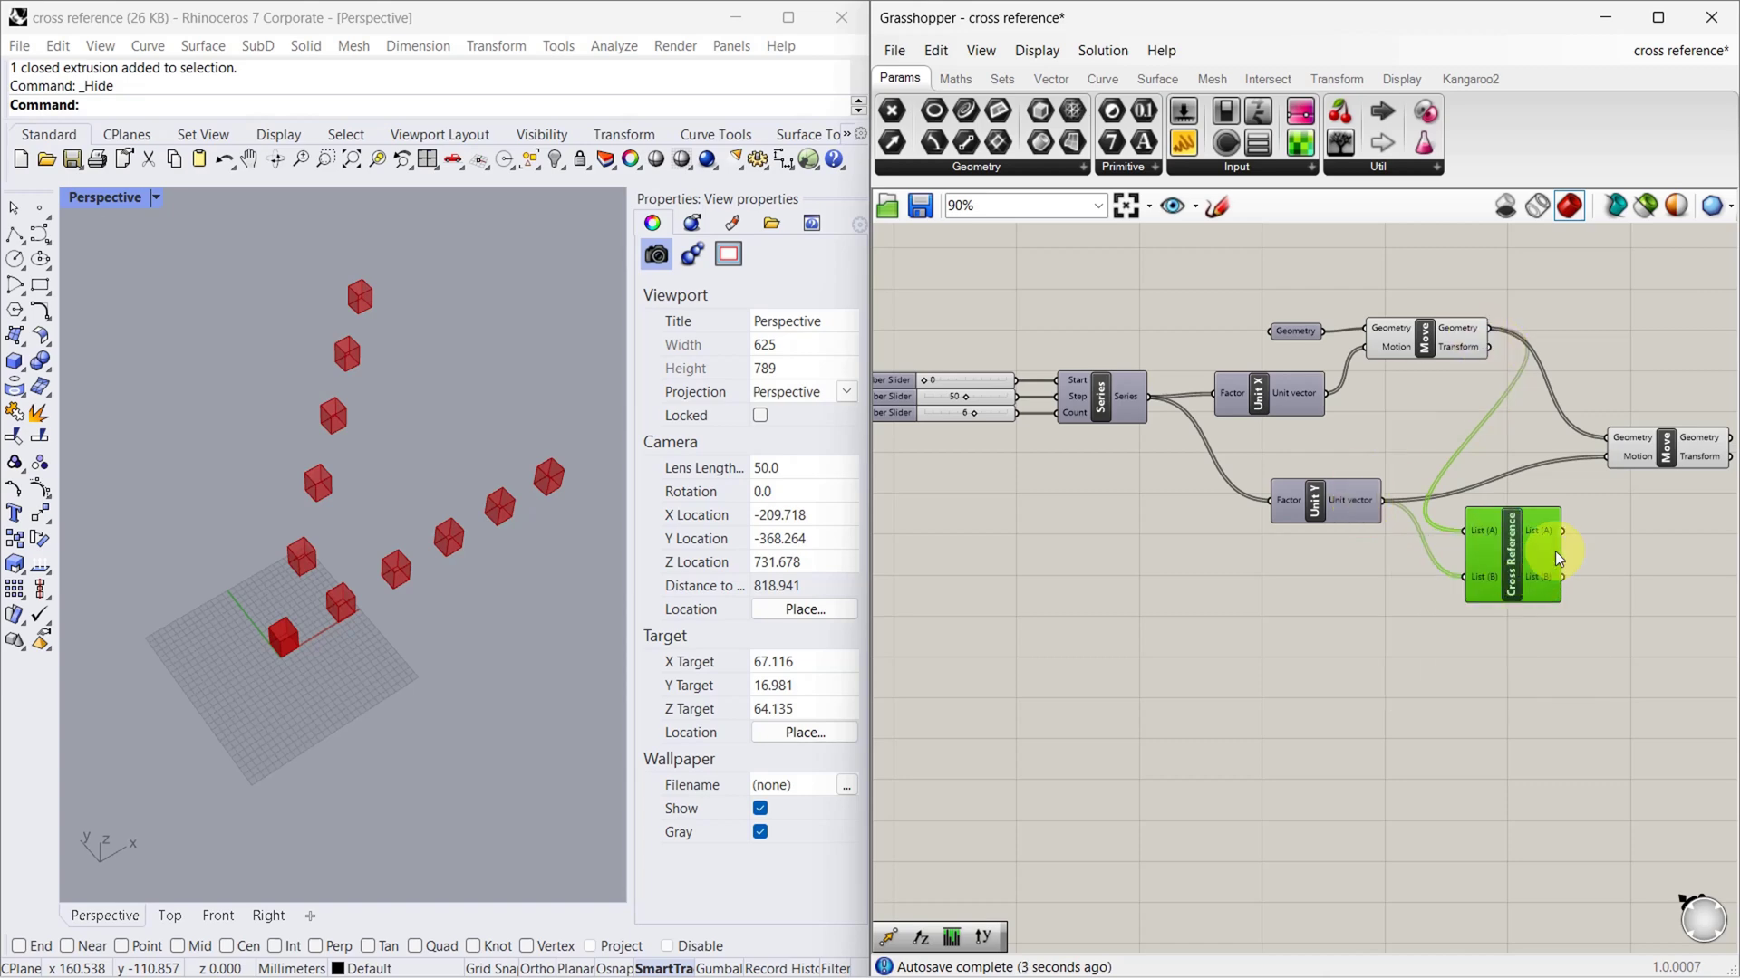
left_click_drag(1563, 530, 1607, 438)
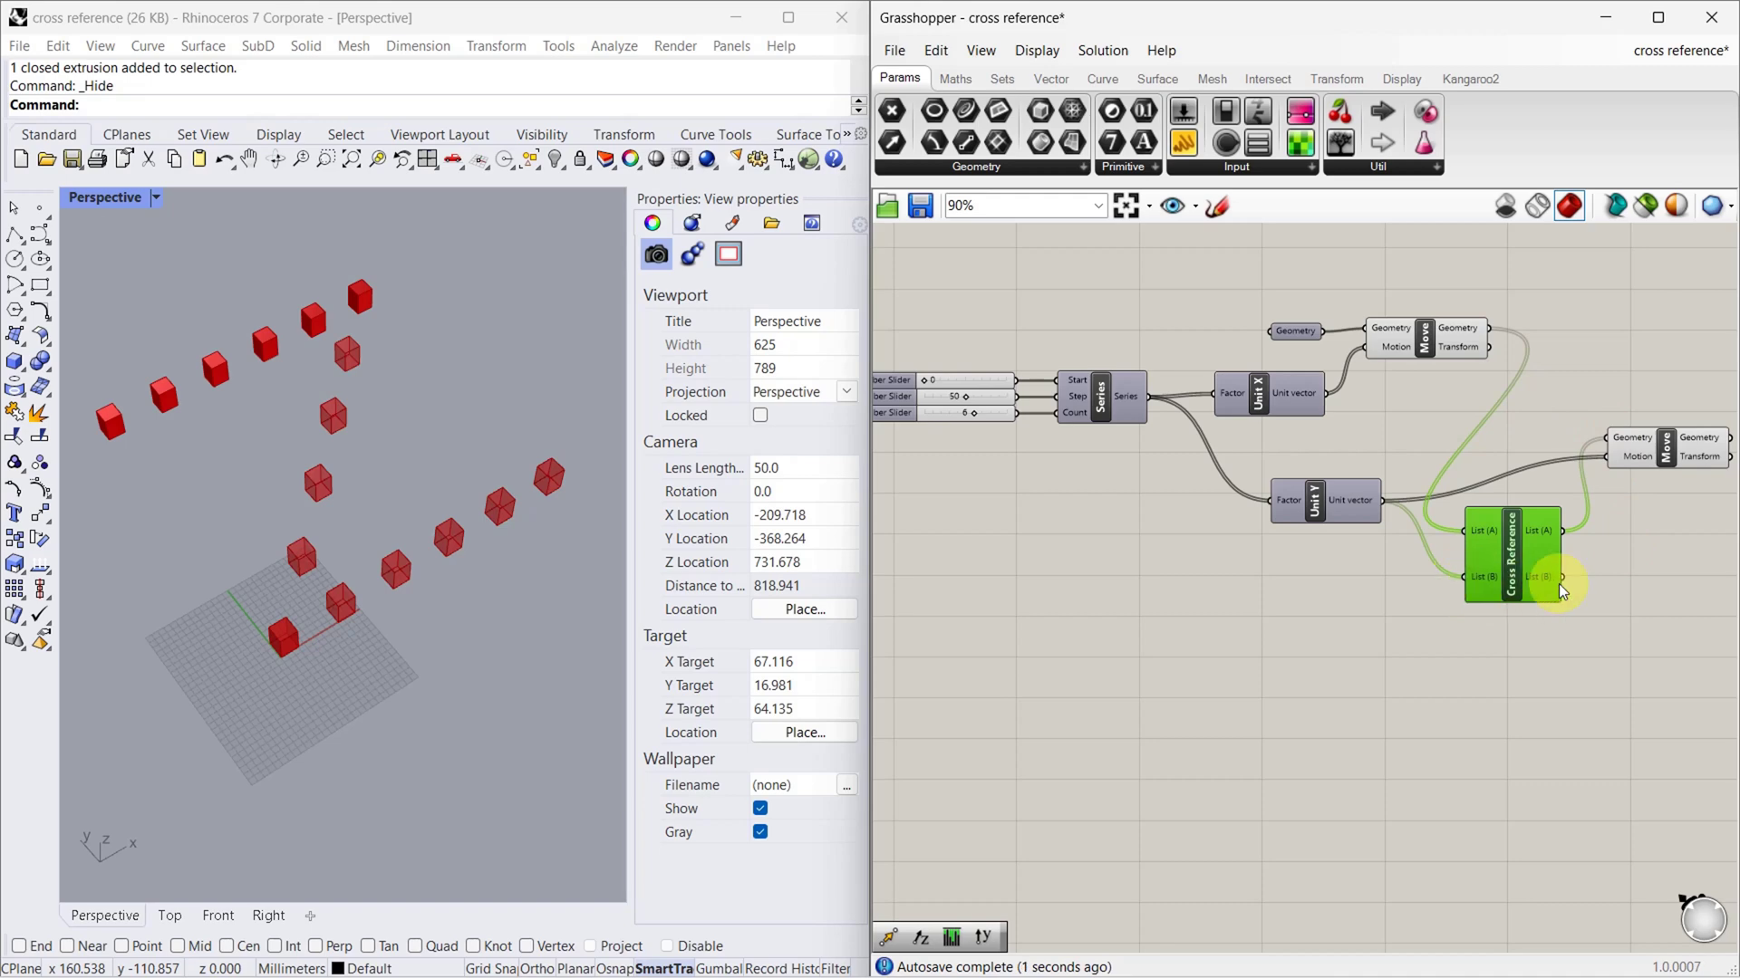
left_click_drag(1616, 459, 1616, 459)
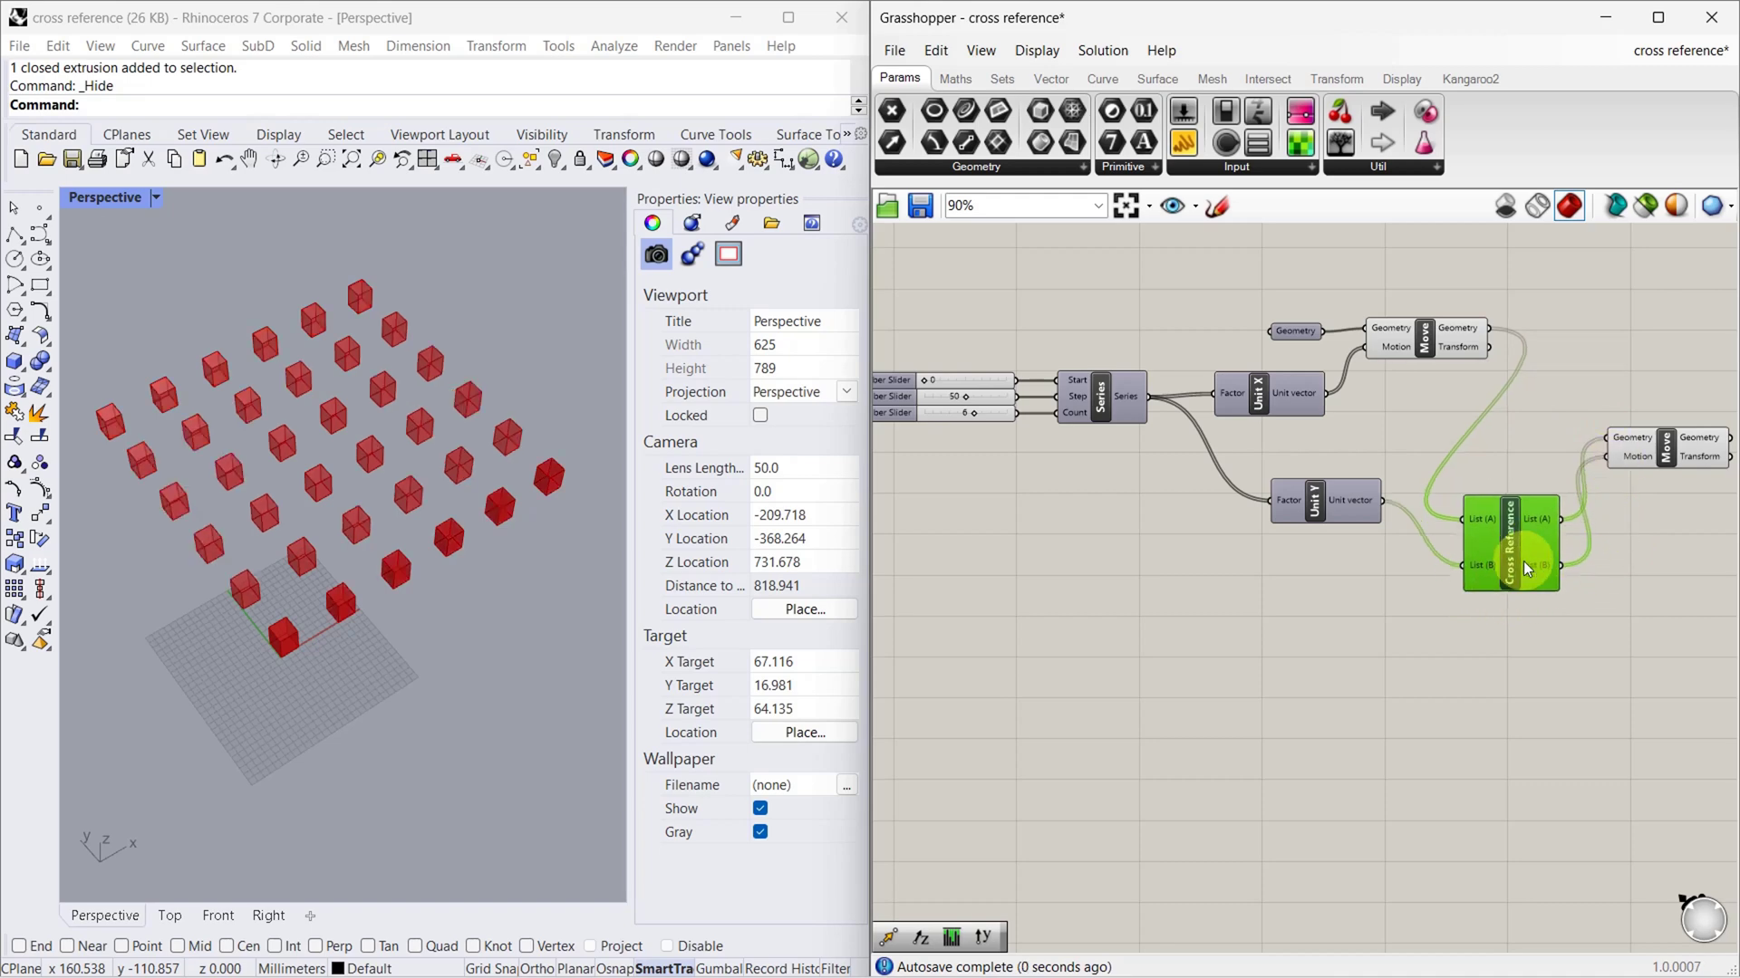
left_click_drag(1524, 562, 1522, 465)
scroll(1285, 546, "down", 2)
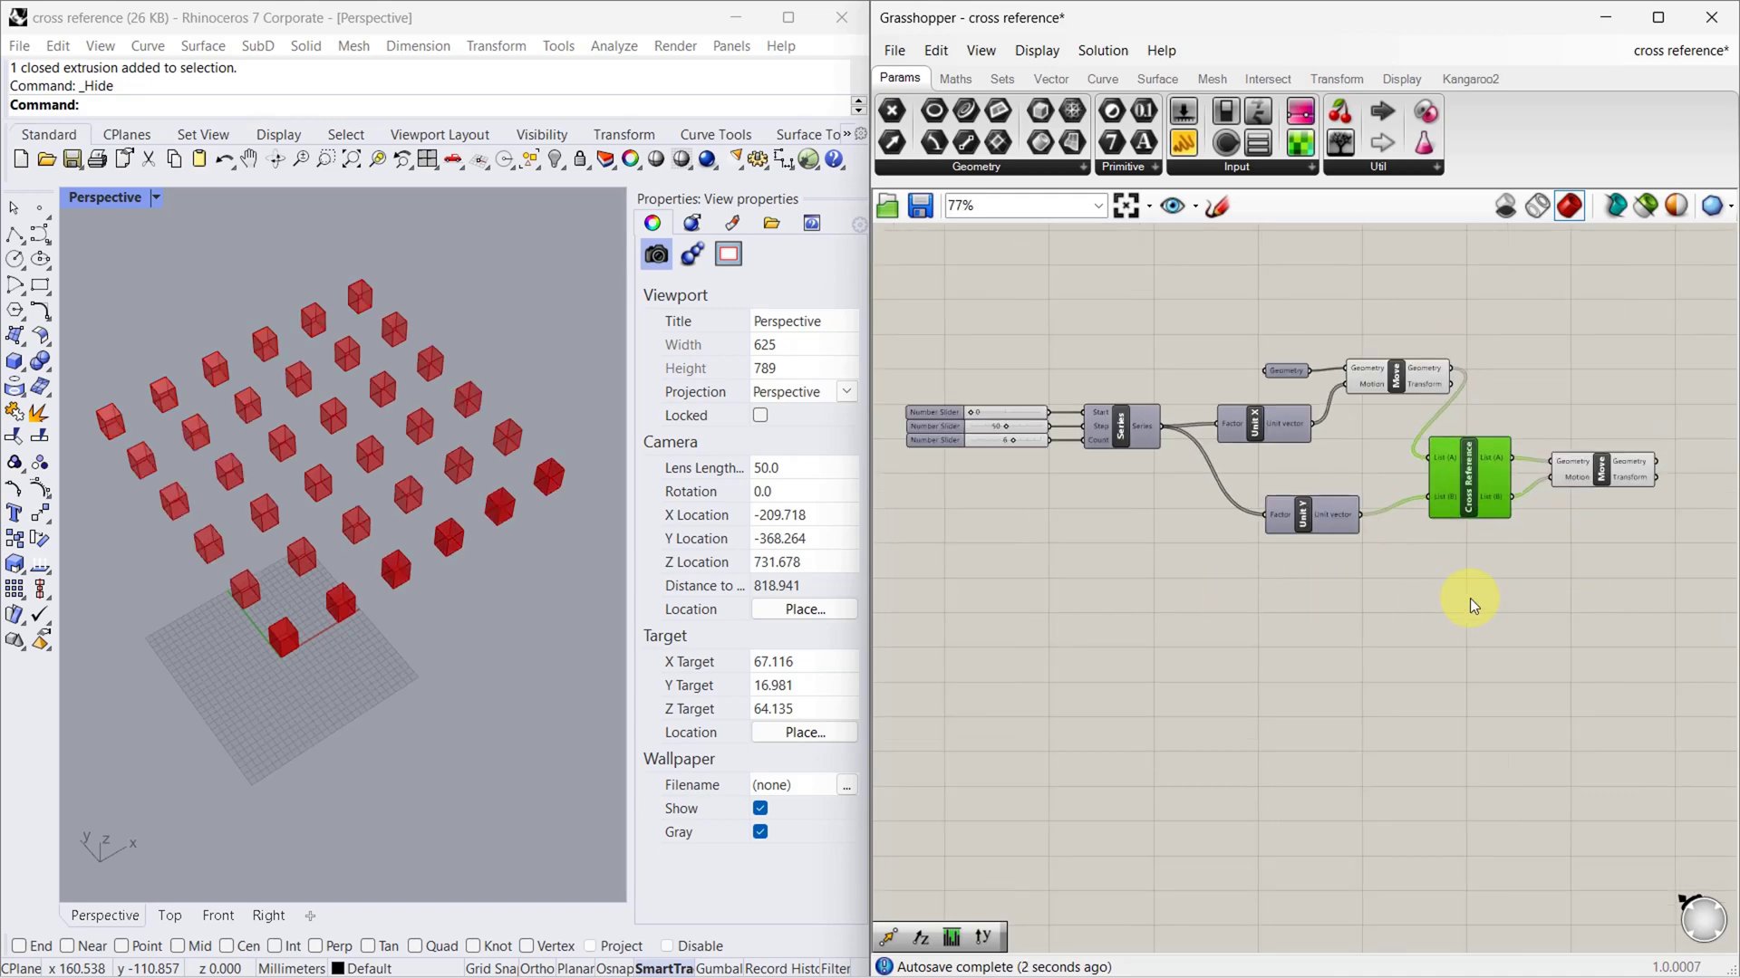
scroll(1470, 598, "up", 2)
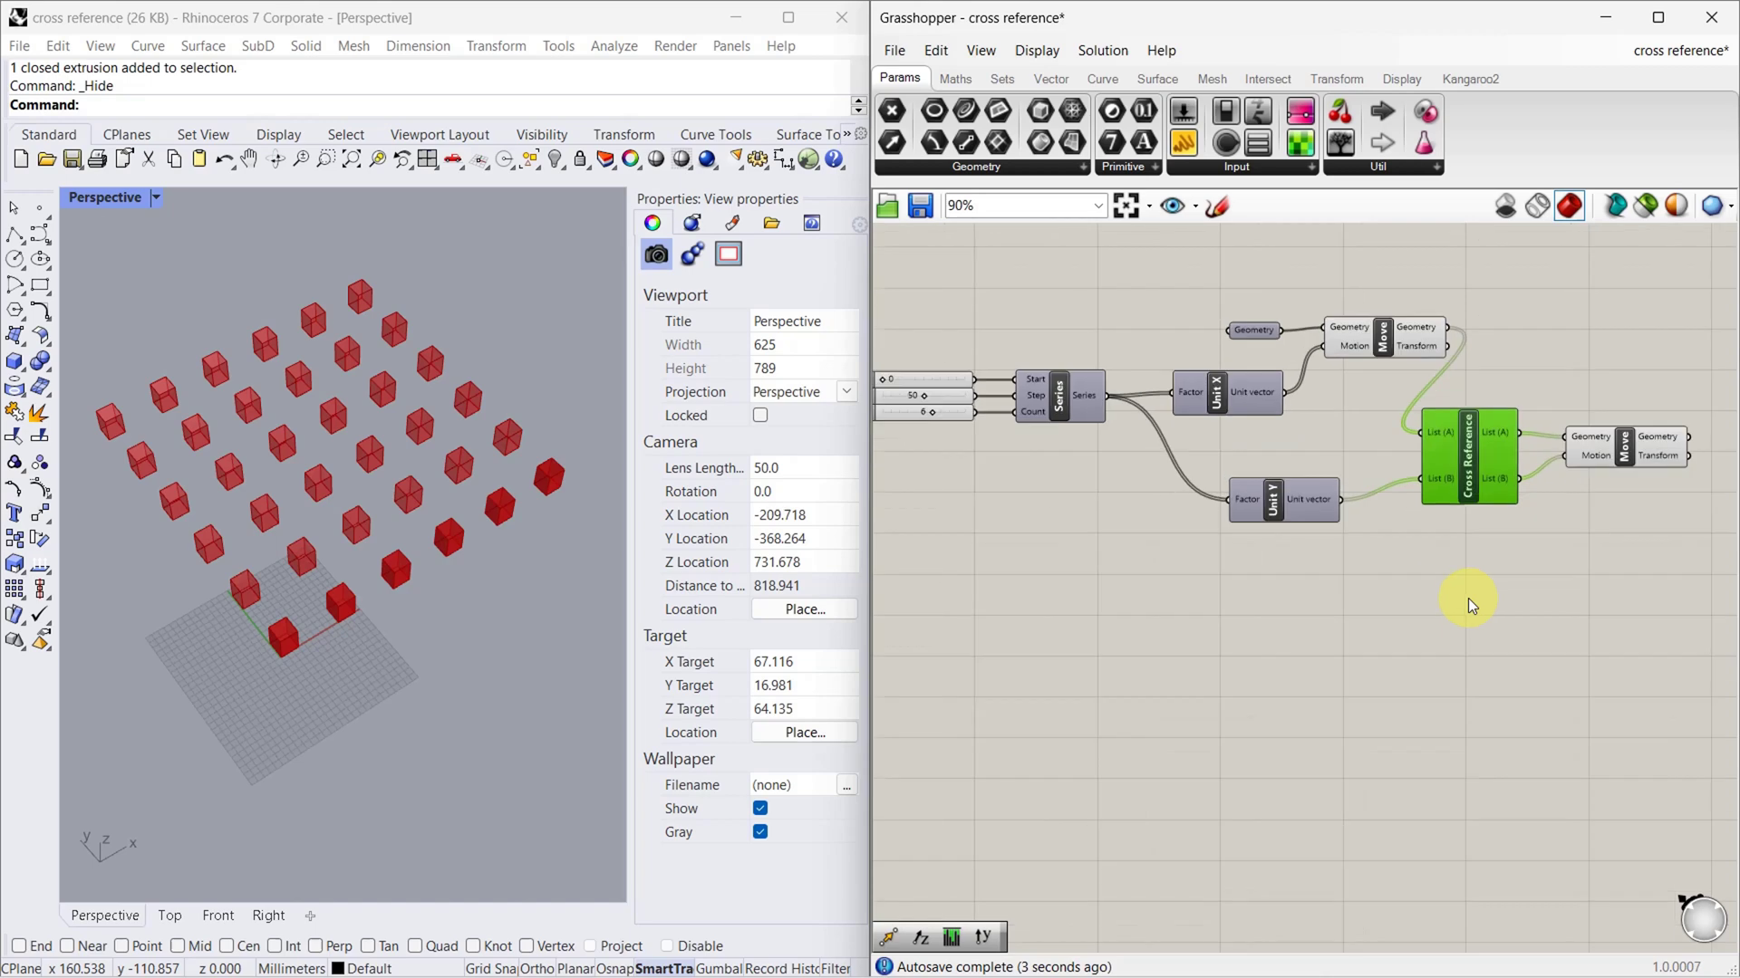
left_click(1401, 339)
mouse_move(1401, 339)
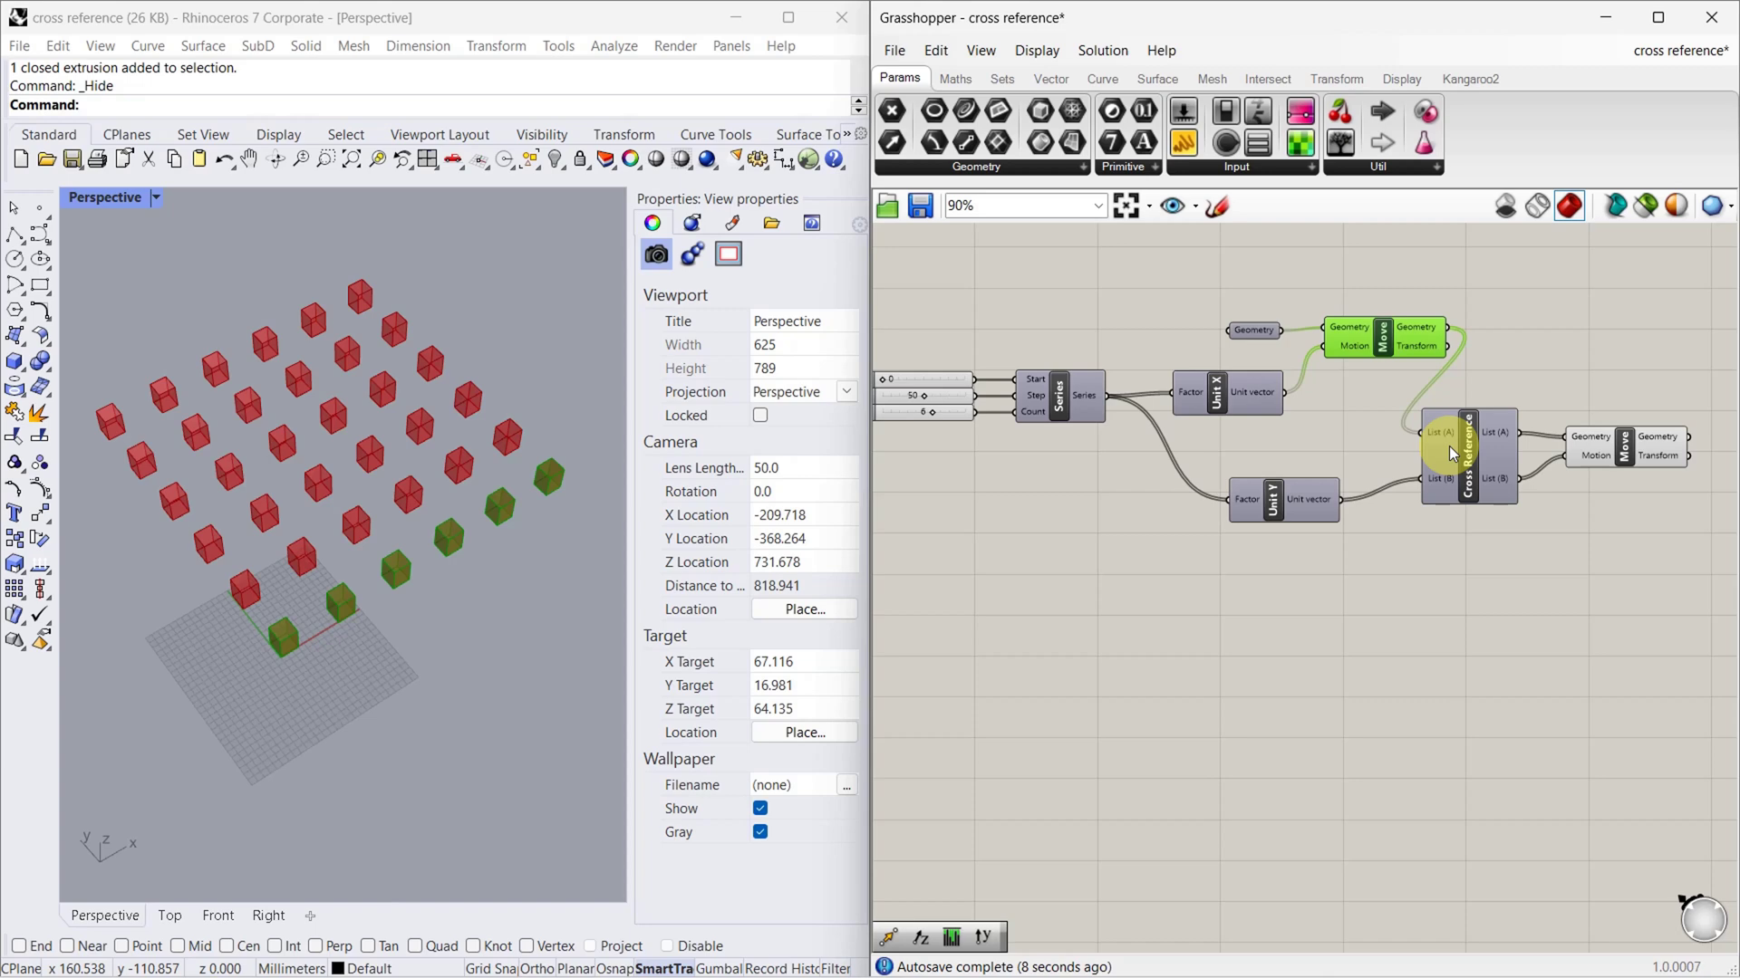
mouse_move(1447, 435)
left_click(1600, 446)
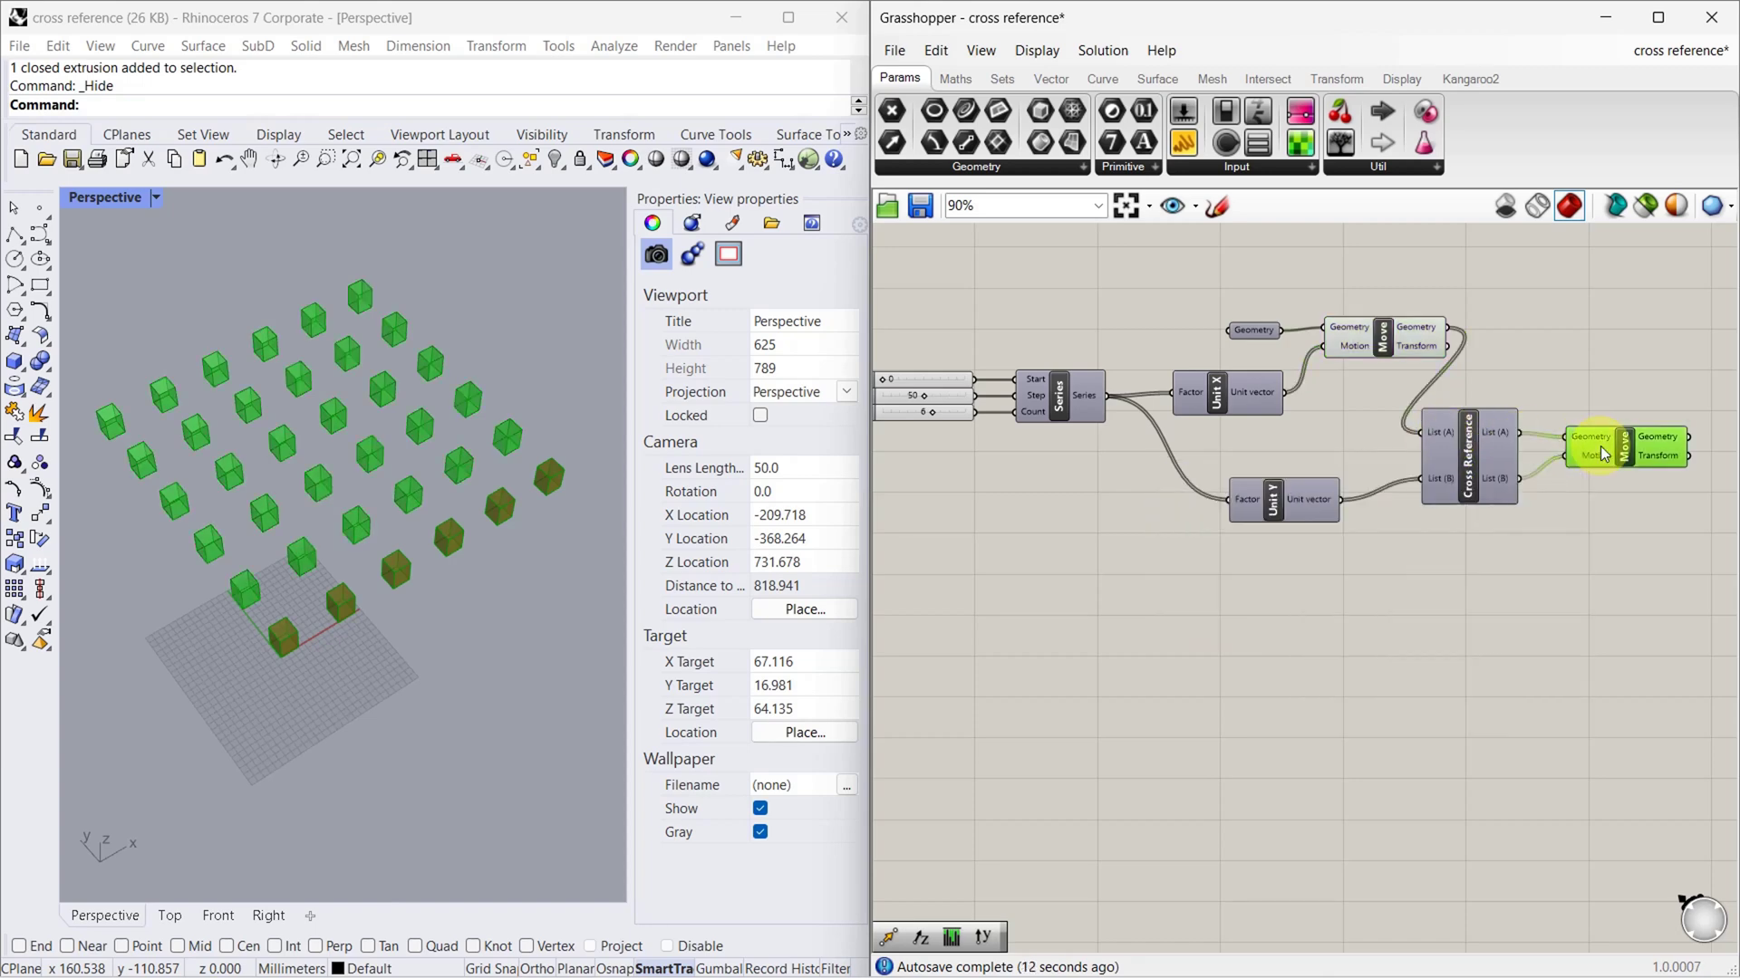
mouse_move(1600, 446)
left_click(1301, 502)
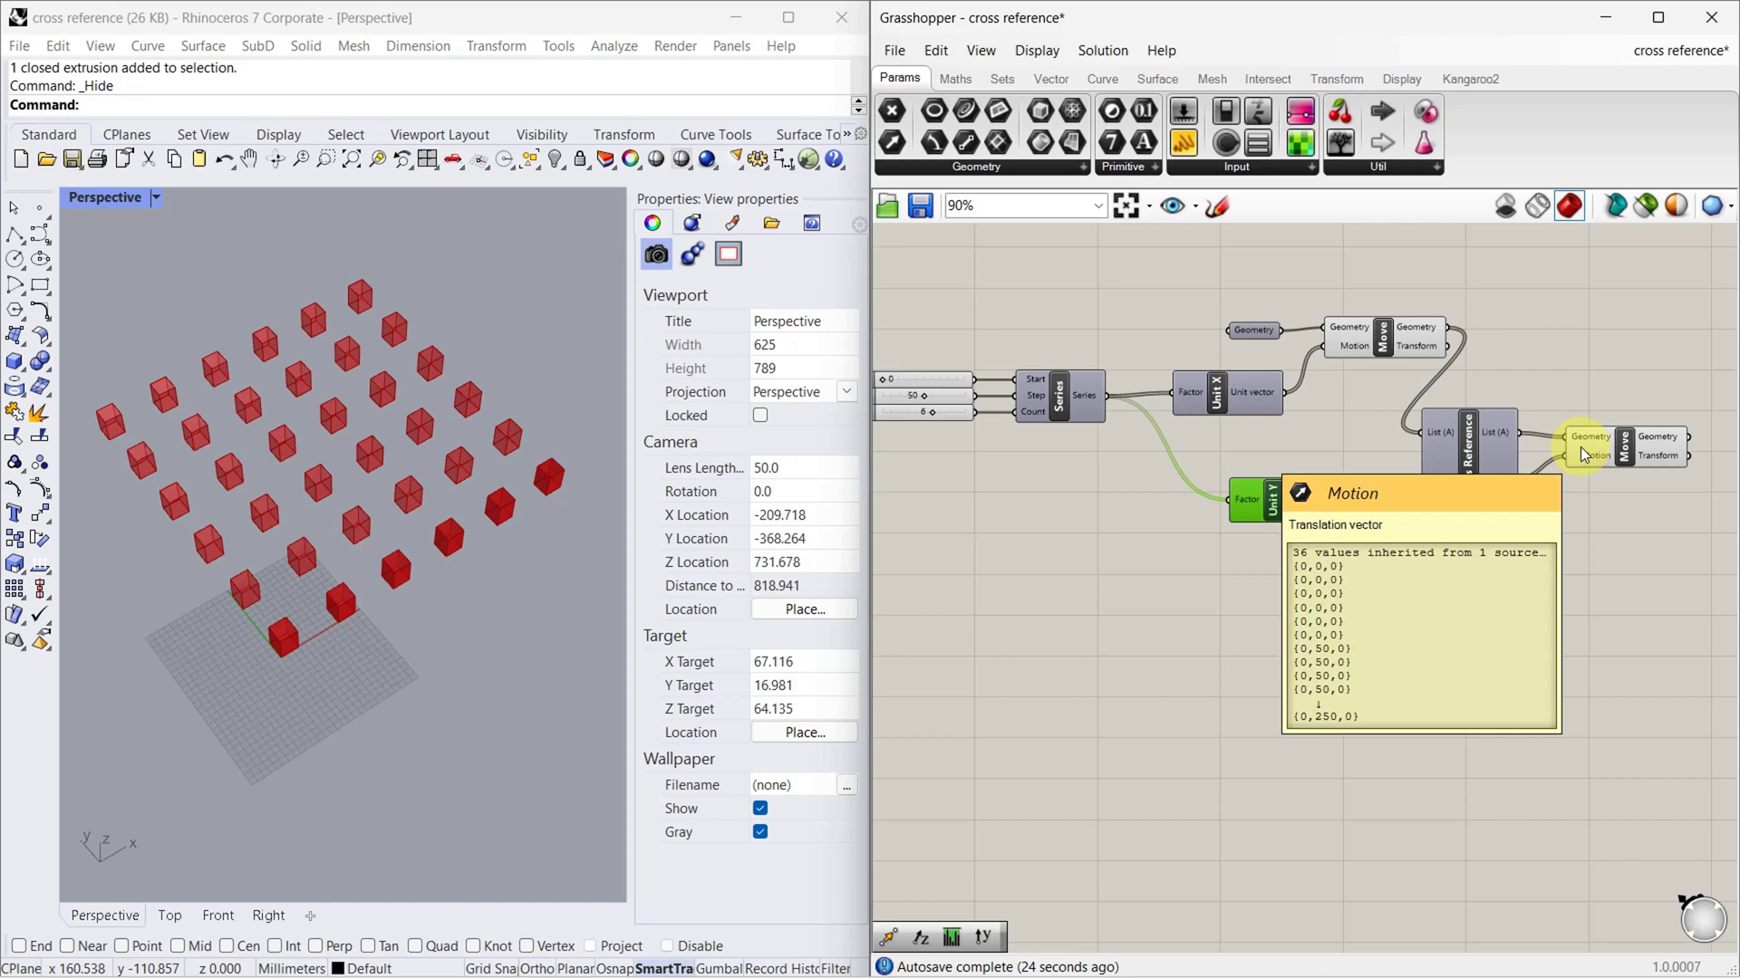
left_click(1606, 454)
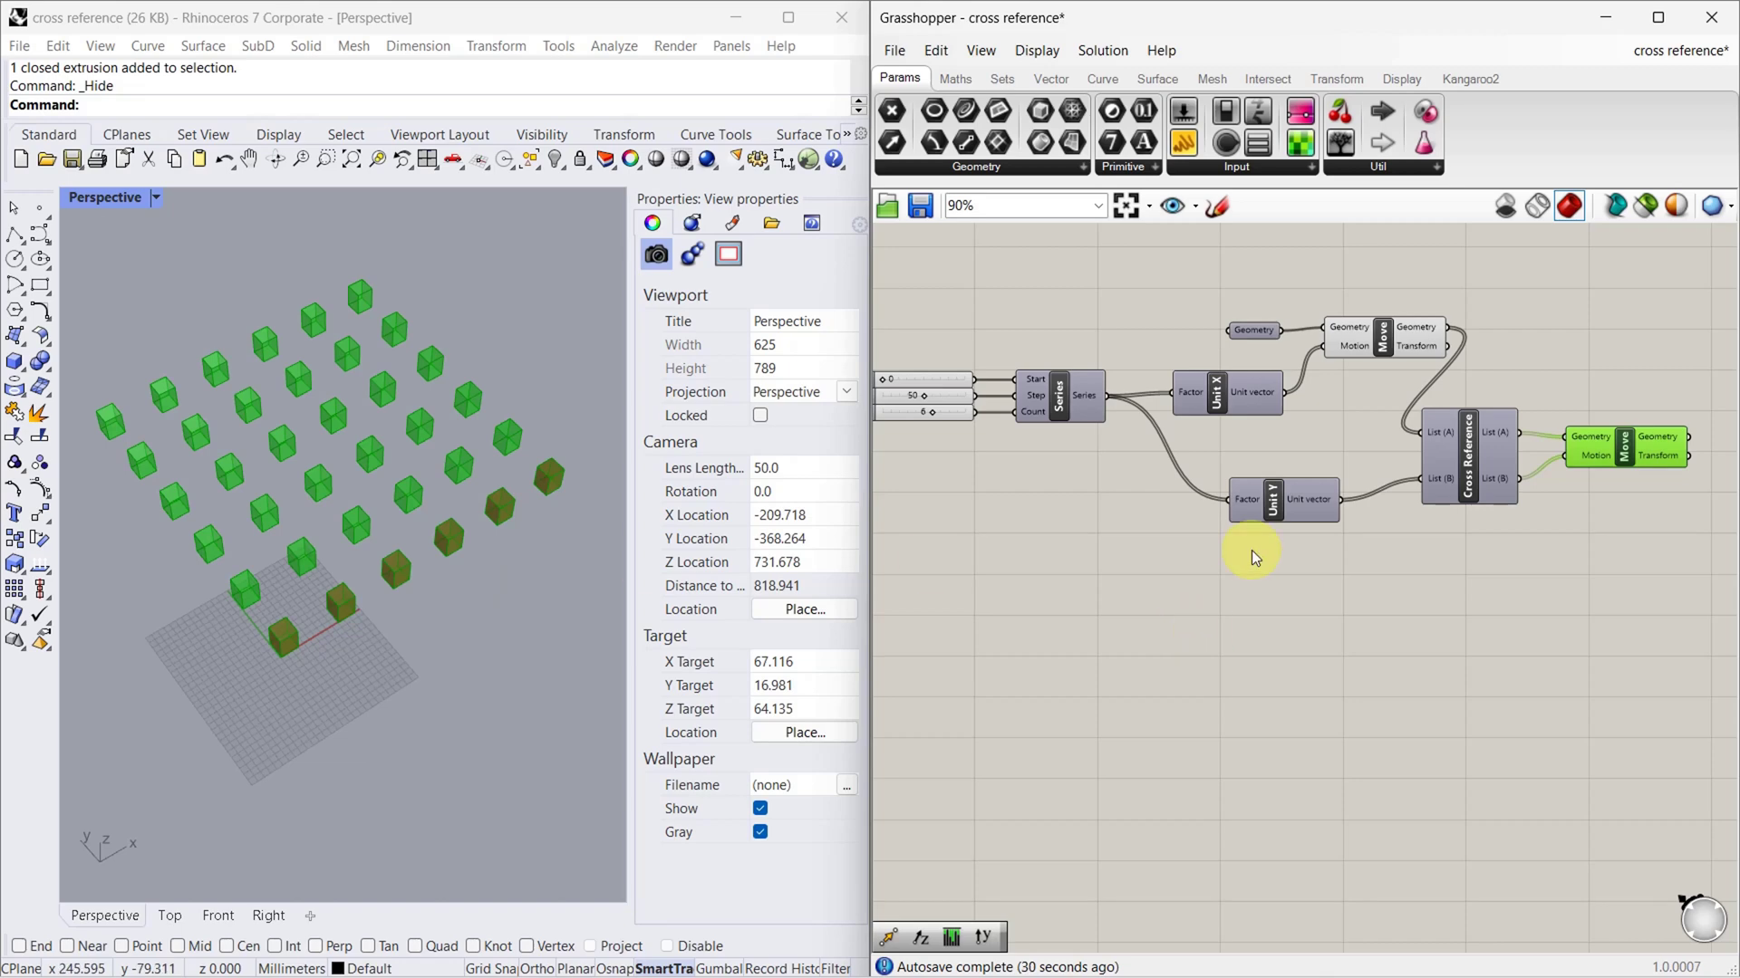
left_click(1330, 553)
left_click(1399, 341)
middle_click(1406, 344)
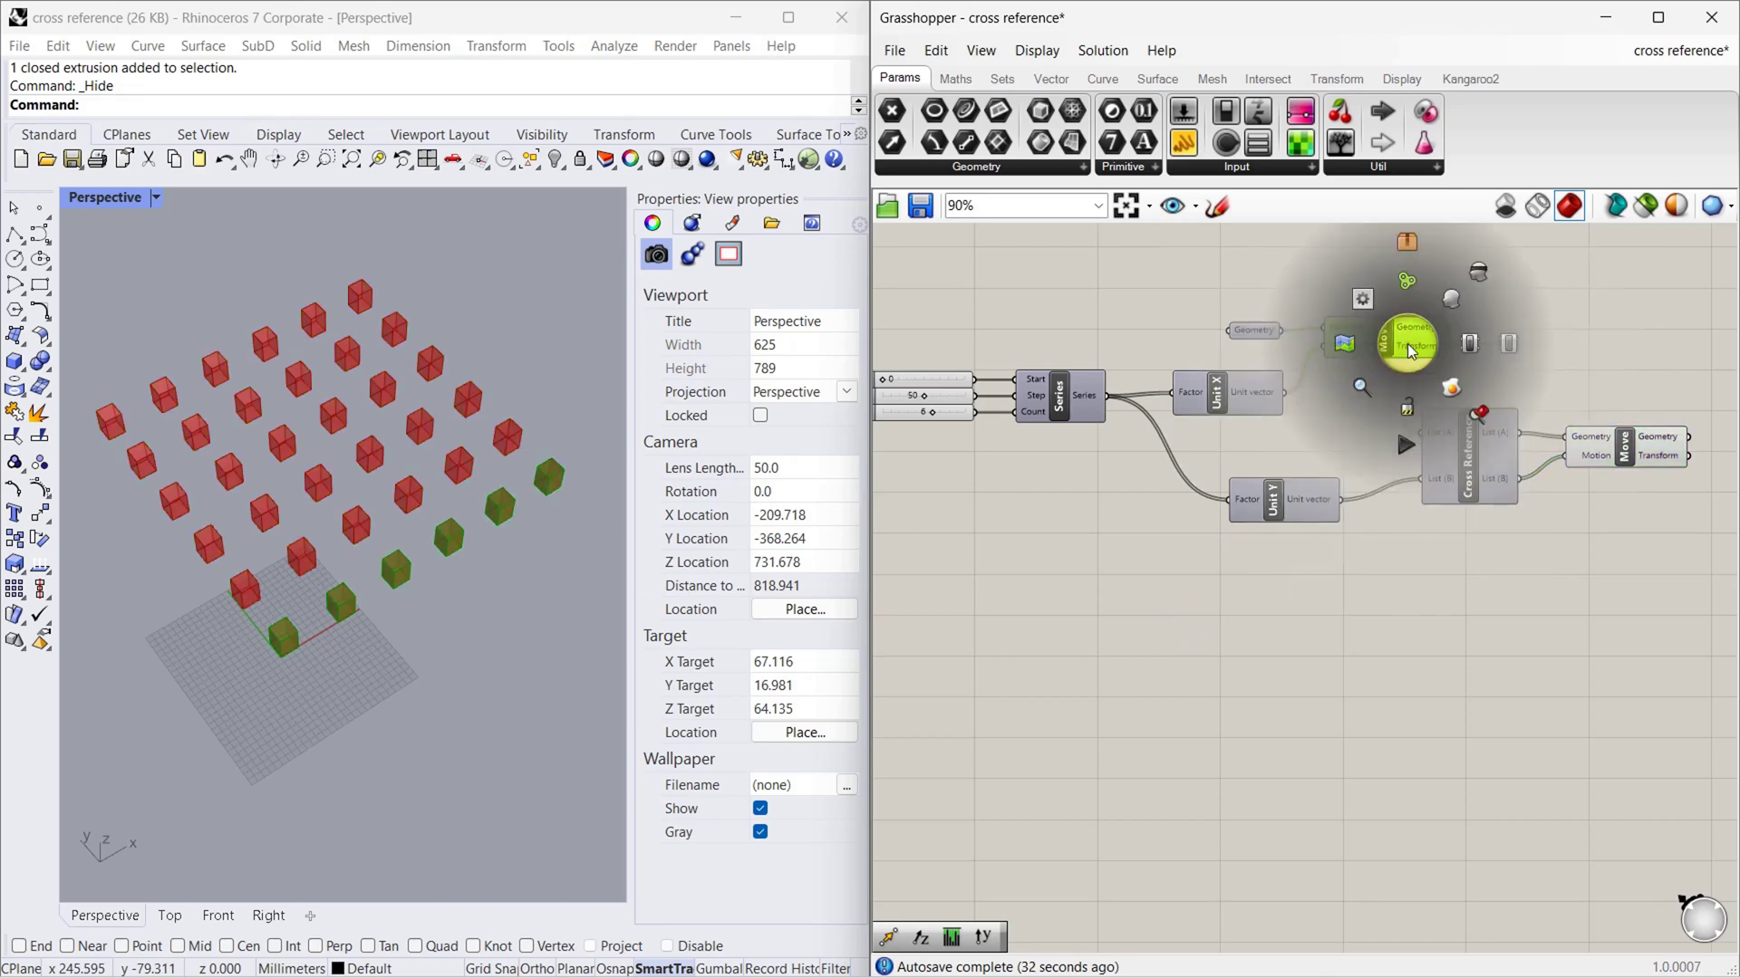
left_click(1455, 301)
left_click(1210, 652)
left_click(1623, 445)
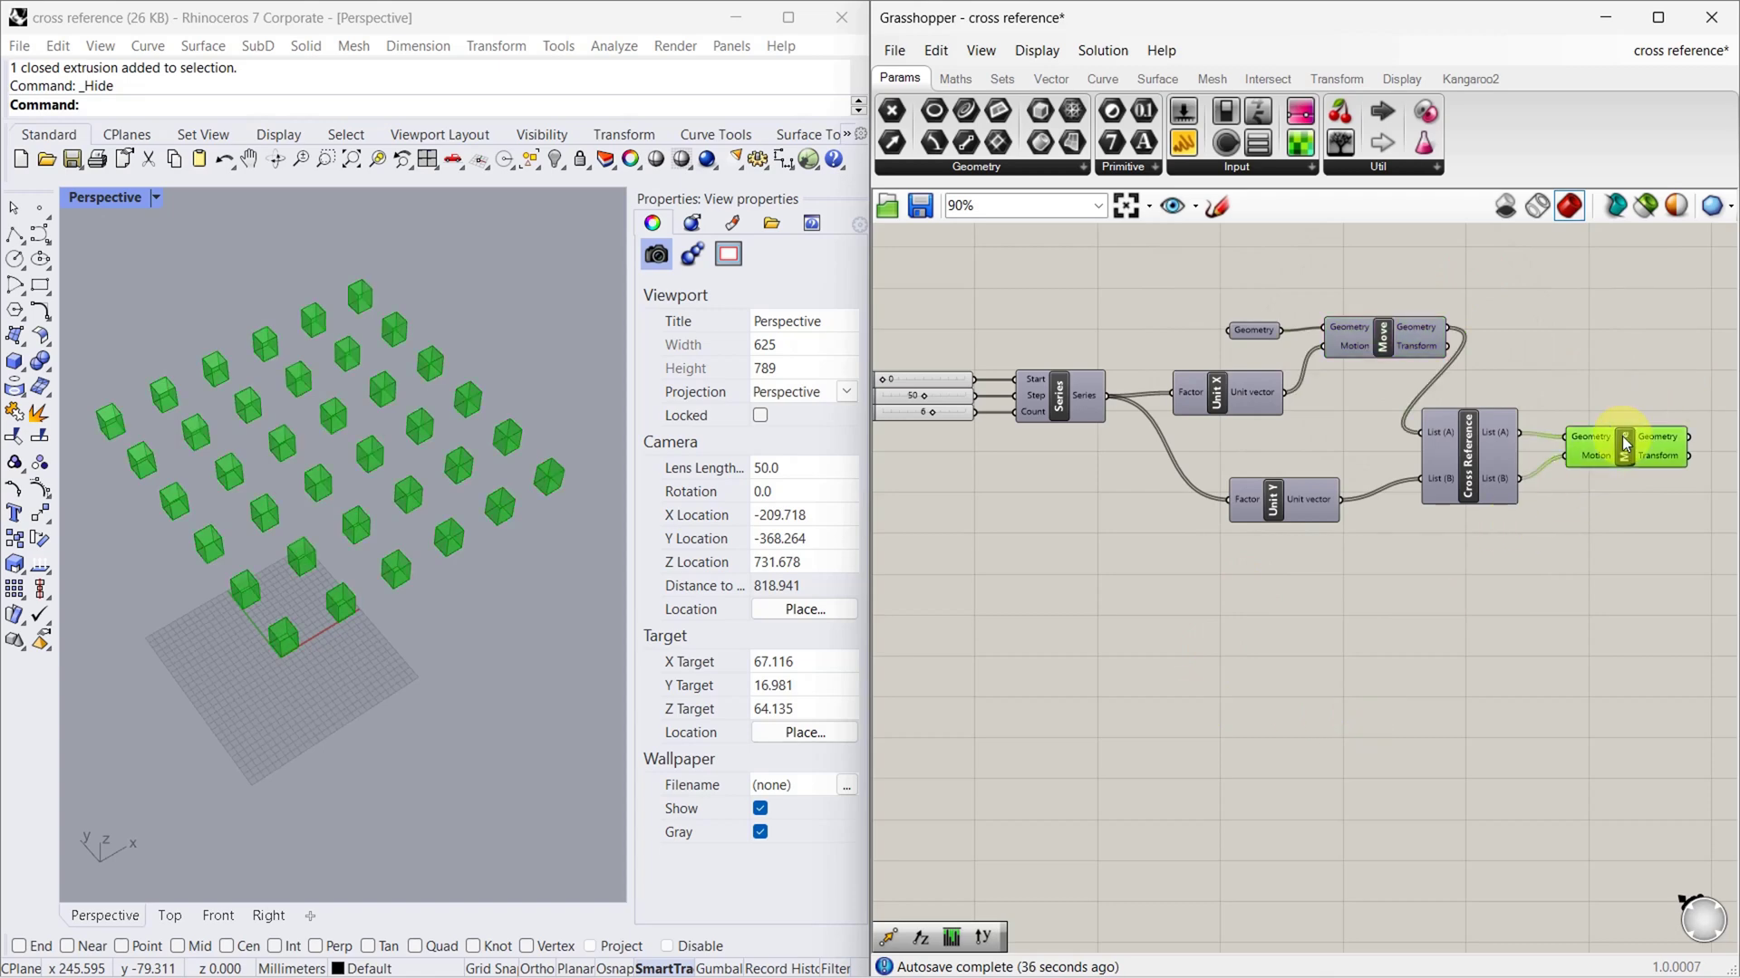
scroll(350, 653, "down", 4)
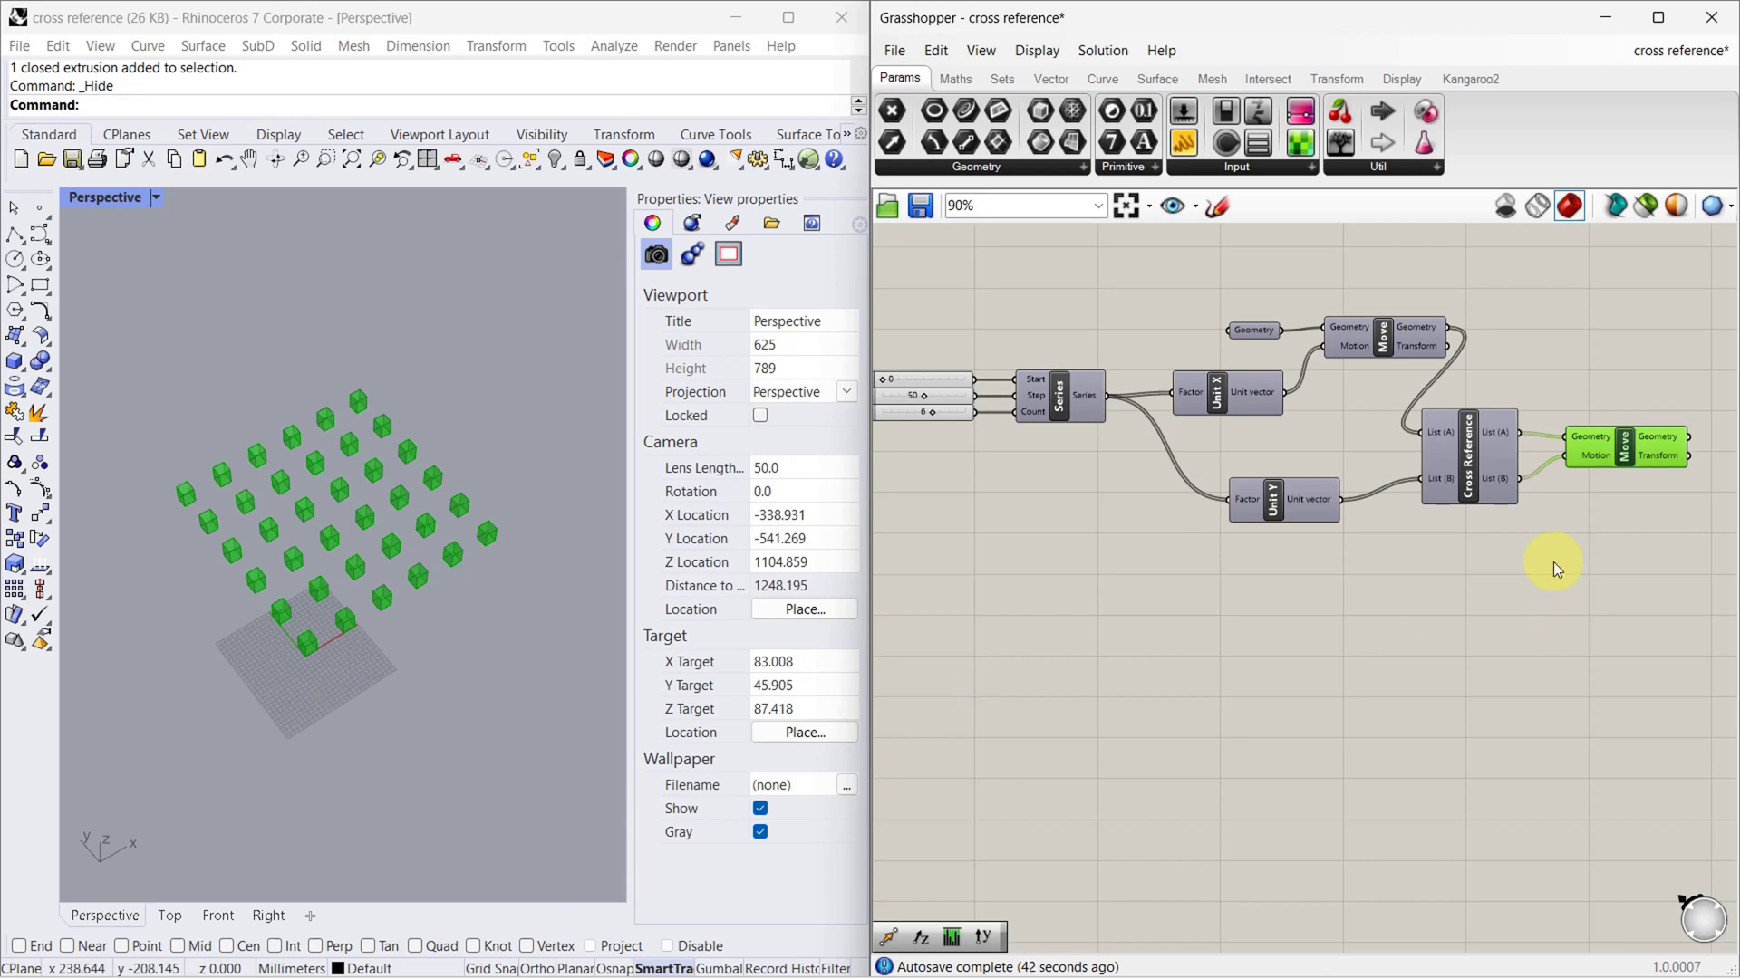
Duplicate the Unit Y, Cross Reference and Move group and delete the copied Unit Y.
left_click_drag(1691, 581, 1369, 636)
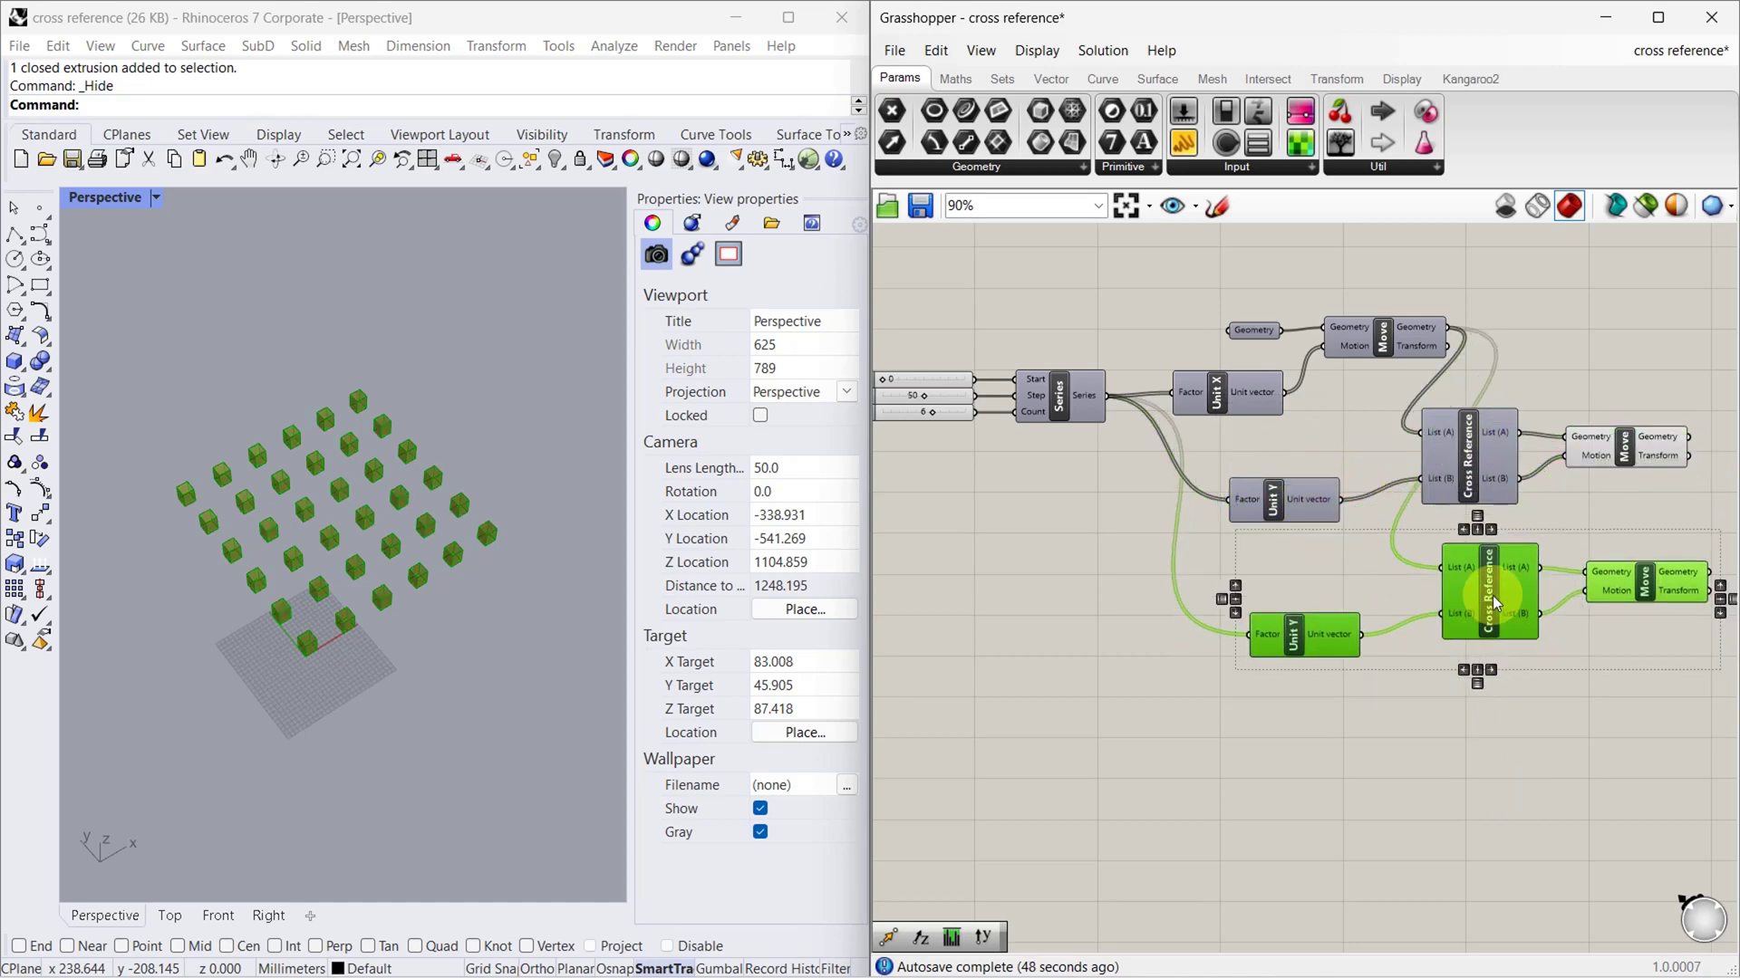
scroll(1449, 602, "down", 4)
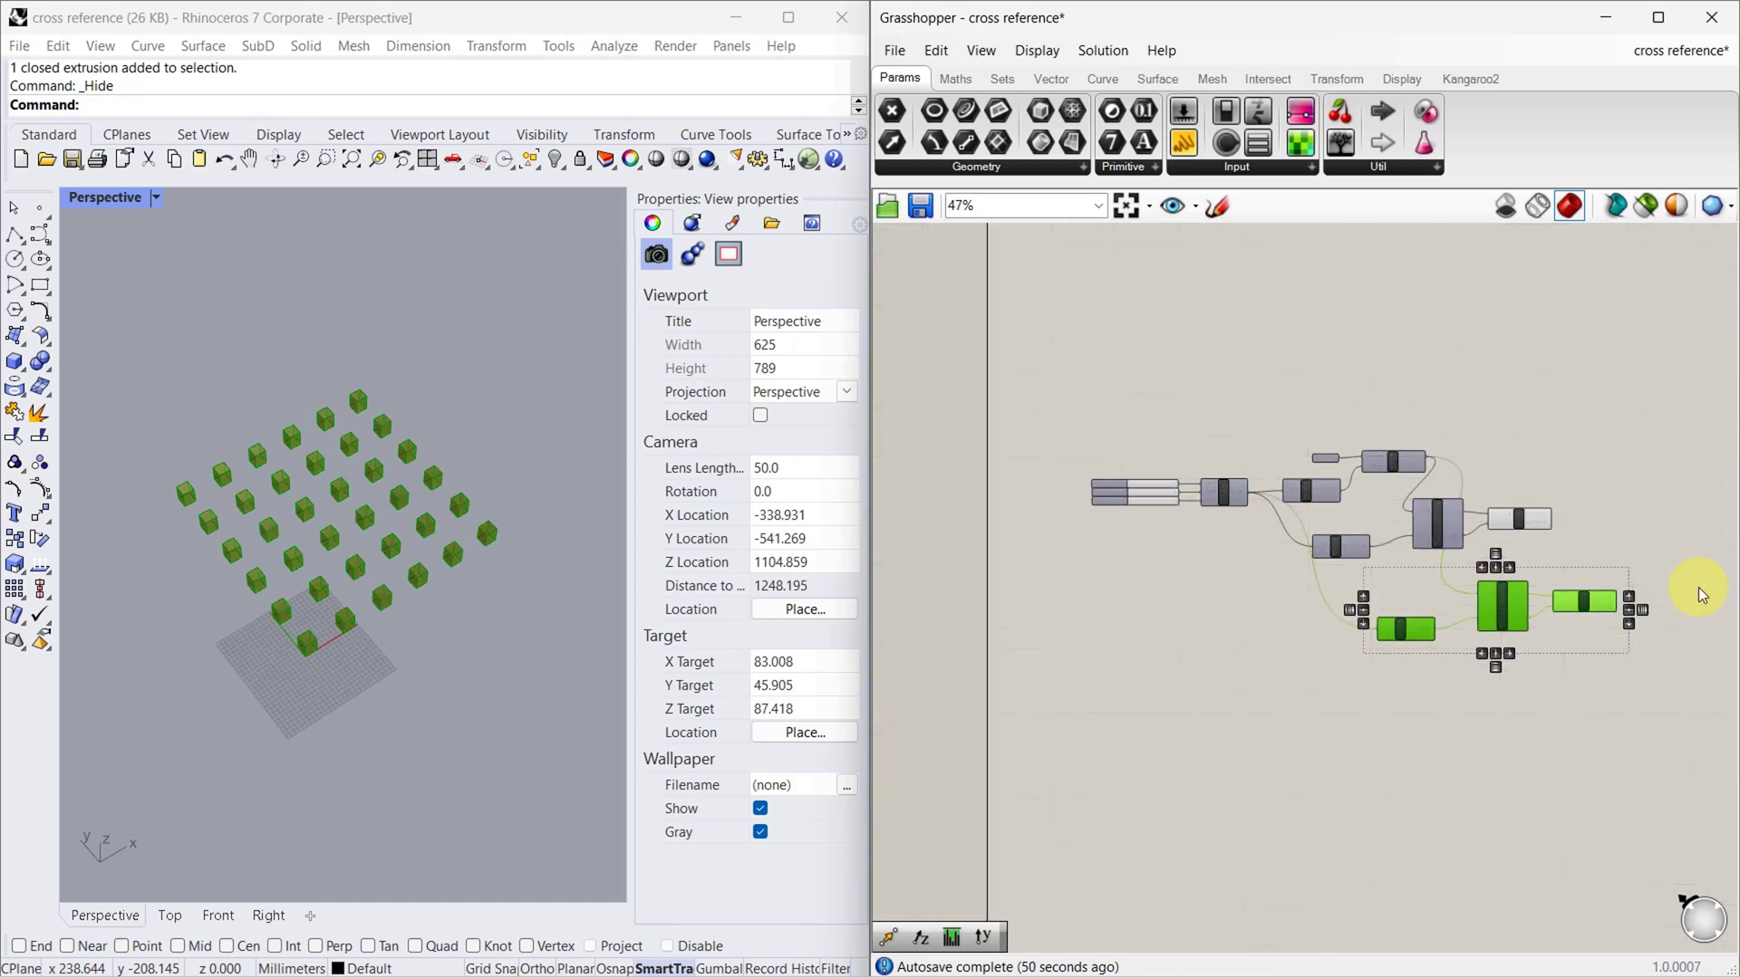
scroll(1540, 585, "up", 3)
left_click_drag(1395, 663, 1584, 639)
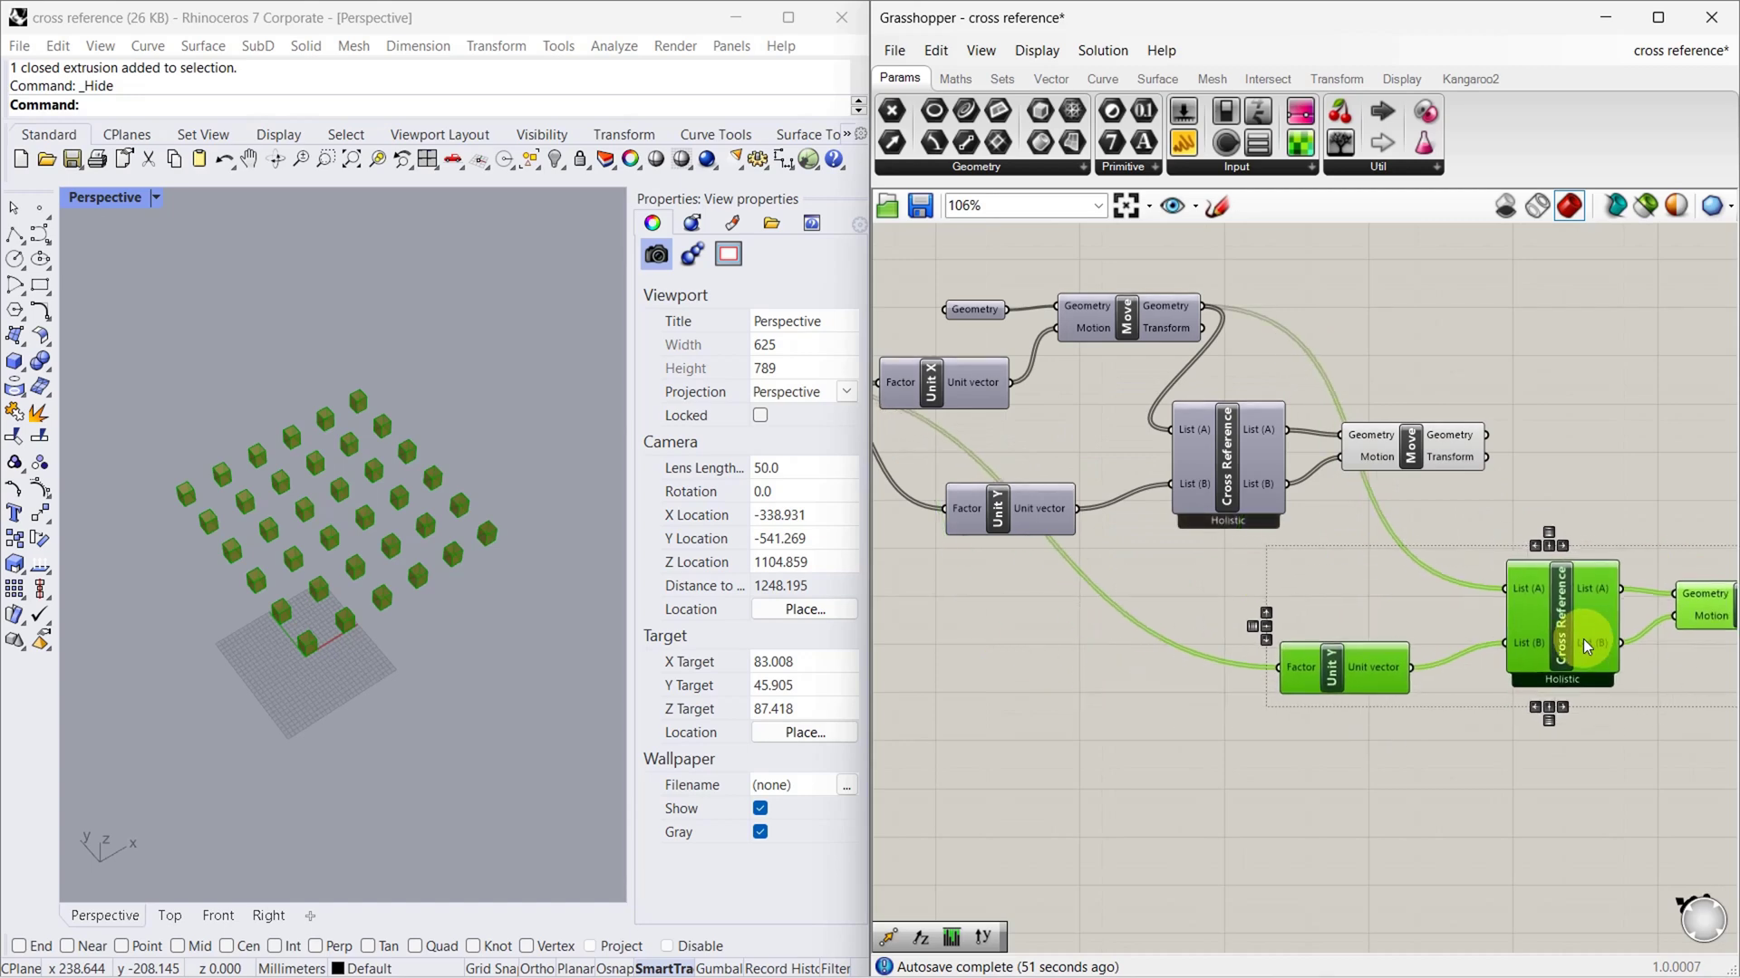
left_click(1341, 609)
scroll(1333, 716, "up", 1)
left_click(1336, 649)
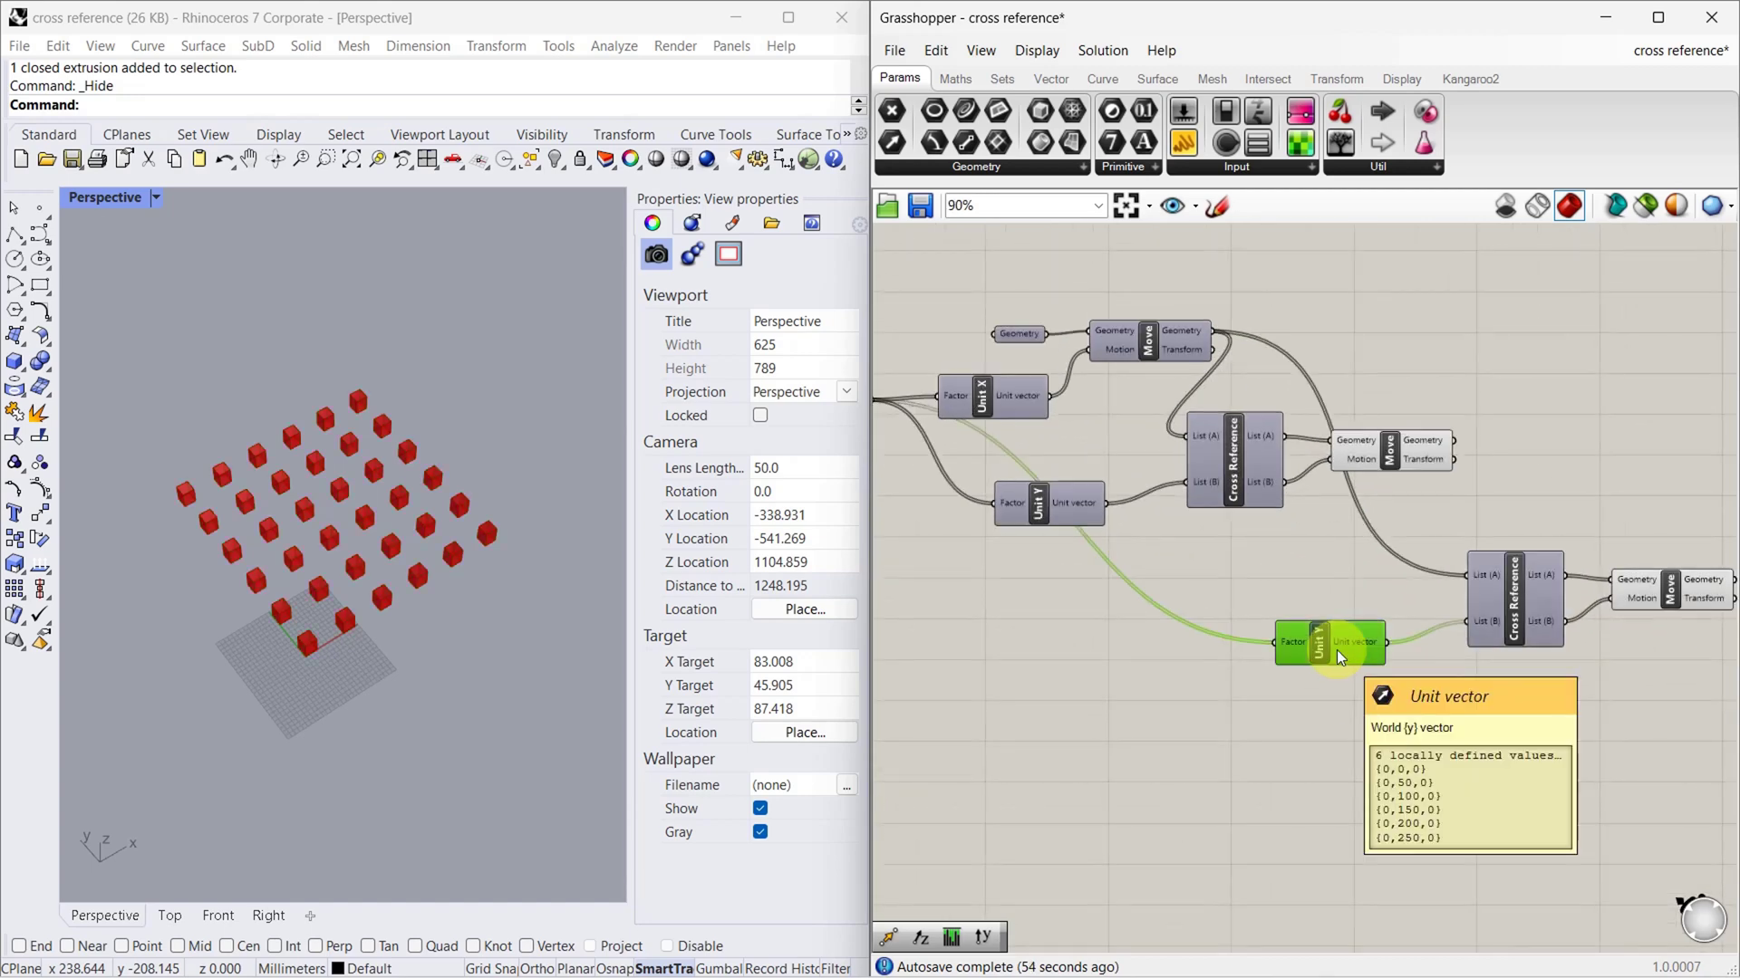
key("Delete")
Add a Unit Z component and connect the Series output to its Factor input.
double_click(1313, 644)
type("z")
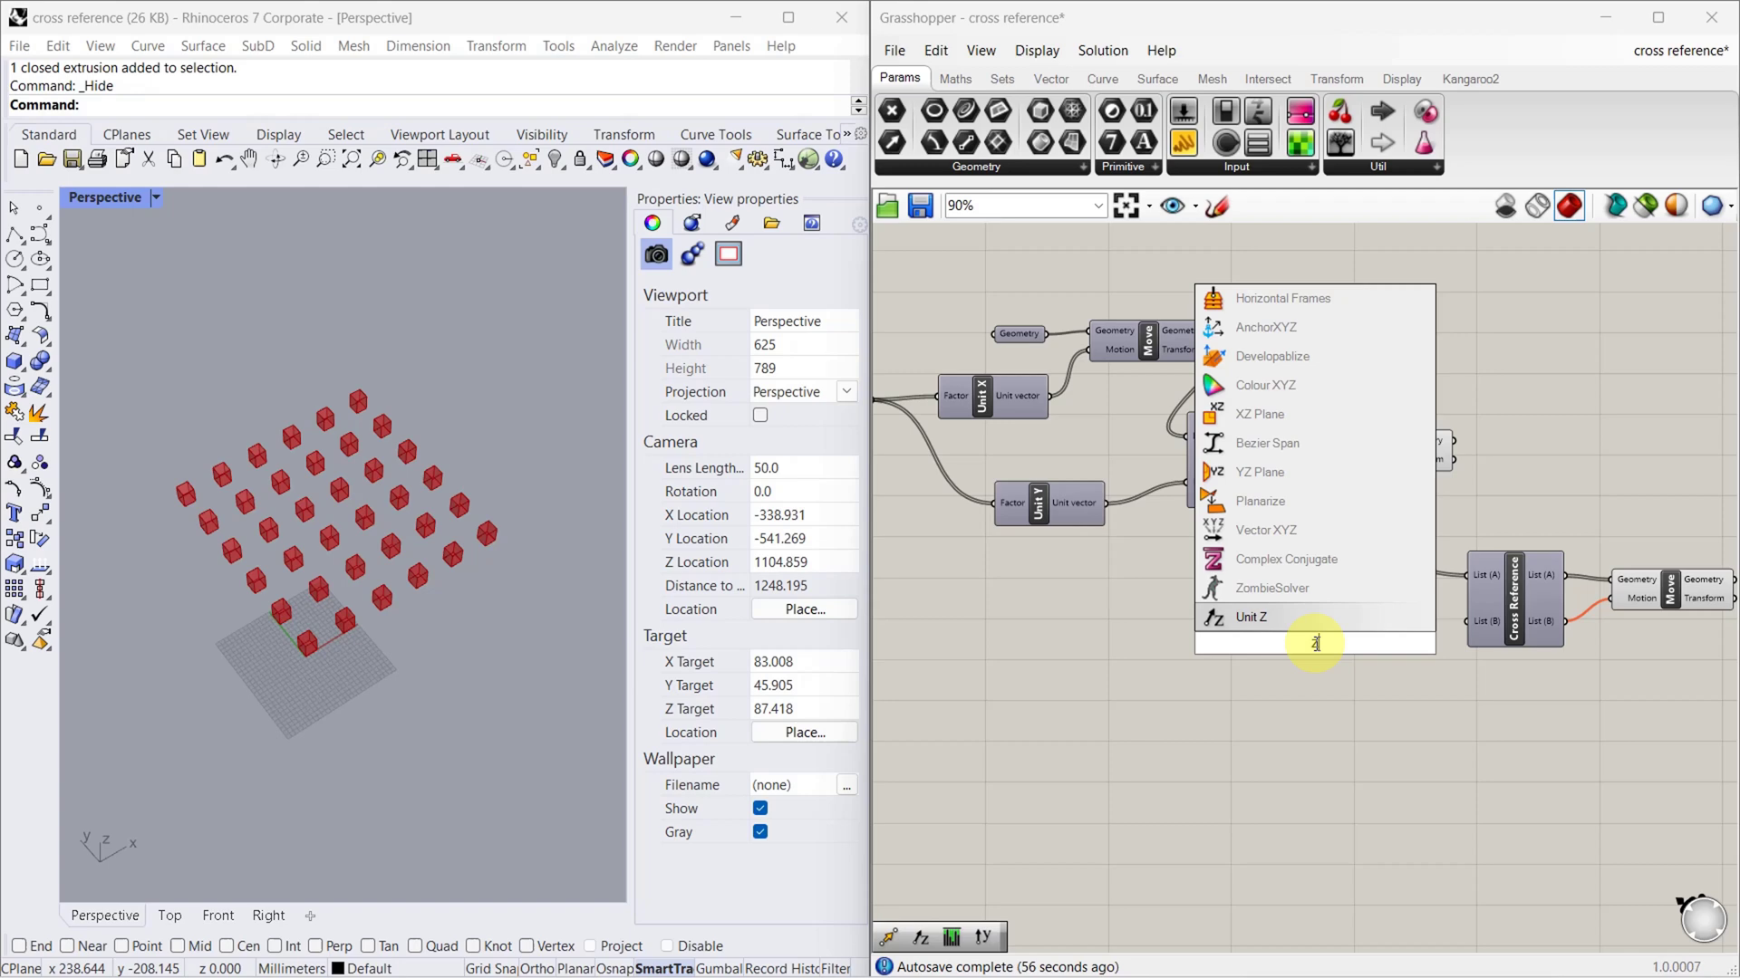
key("Return")
scroll(1289, 615, "down", 2)
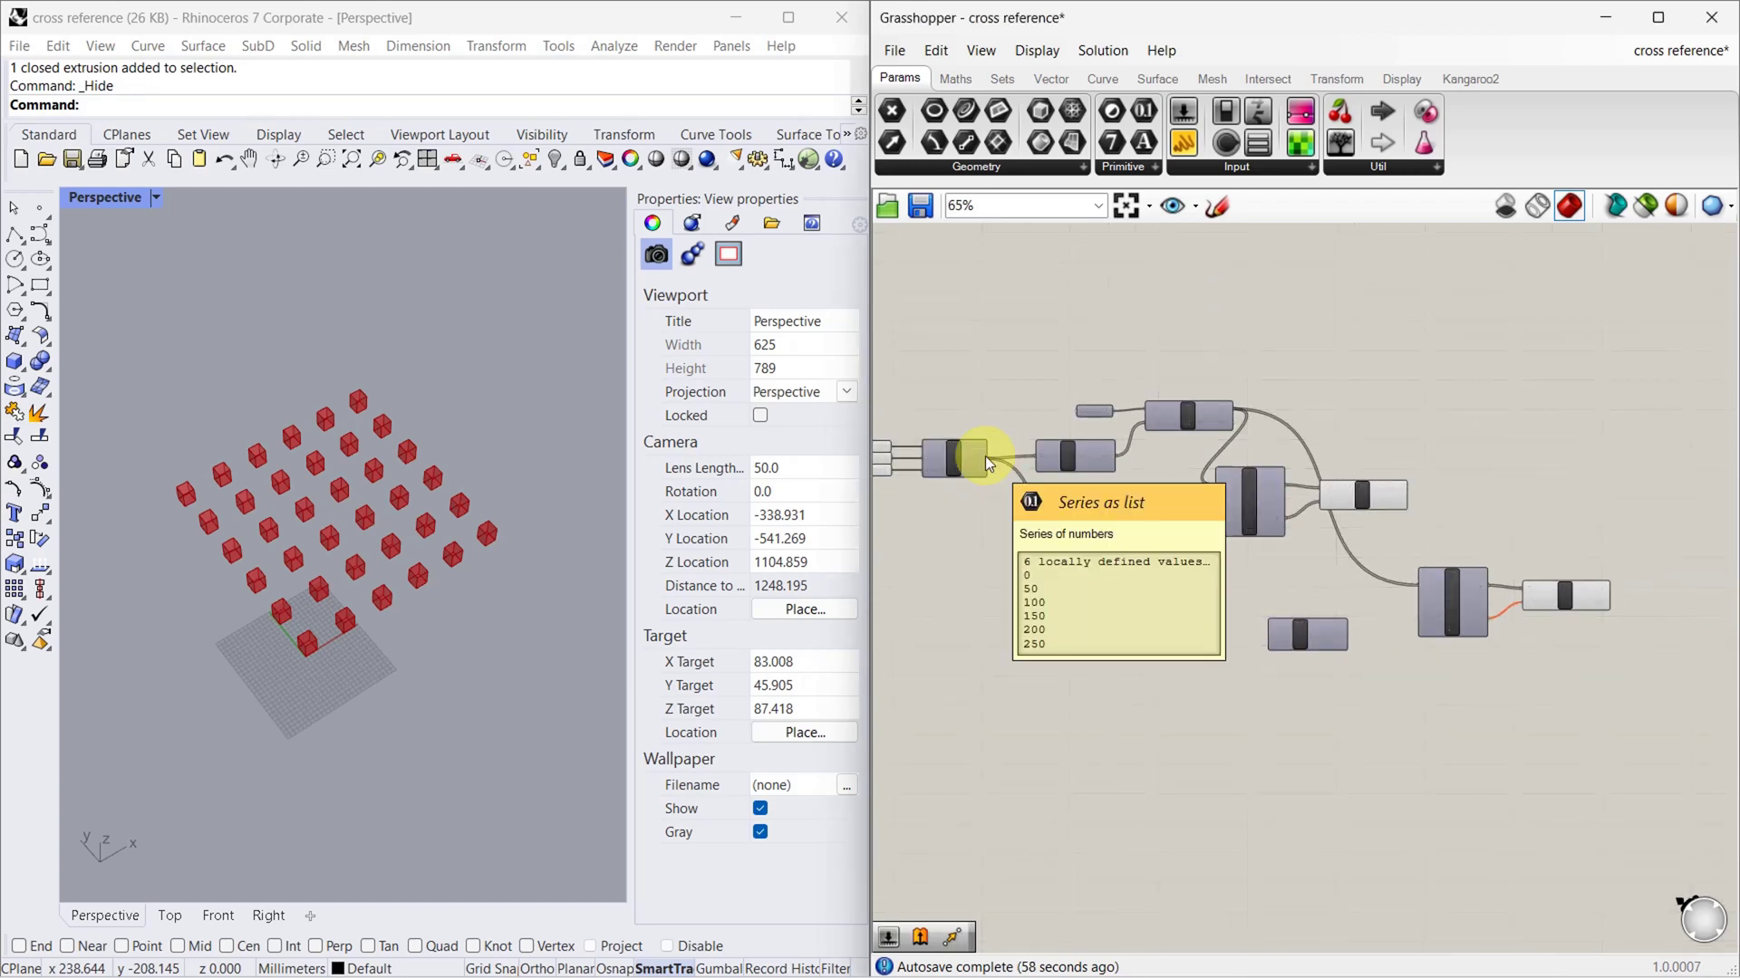
left_click_drag(986, 455, 1450, 603)
scroll(1378, 636, "up", 3)
scroll(1253, 564, "down", 2)
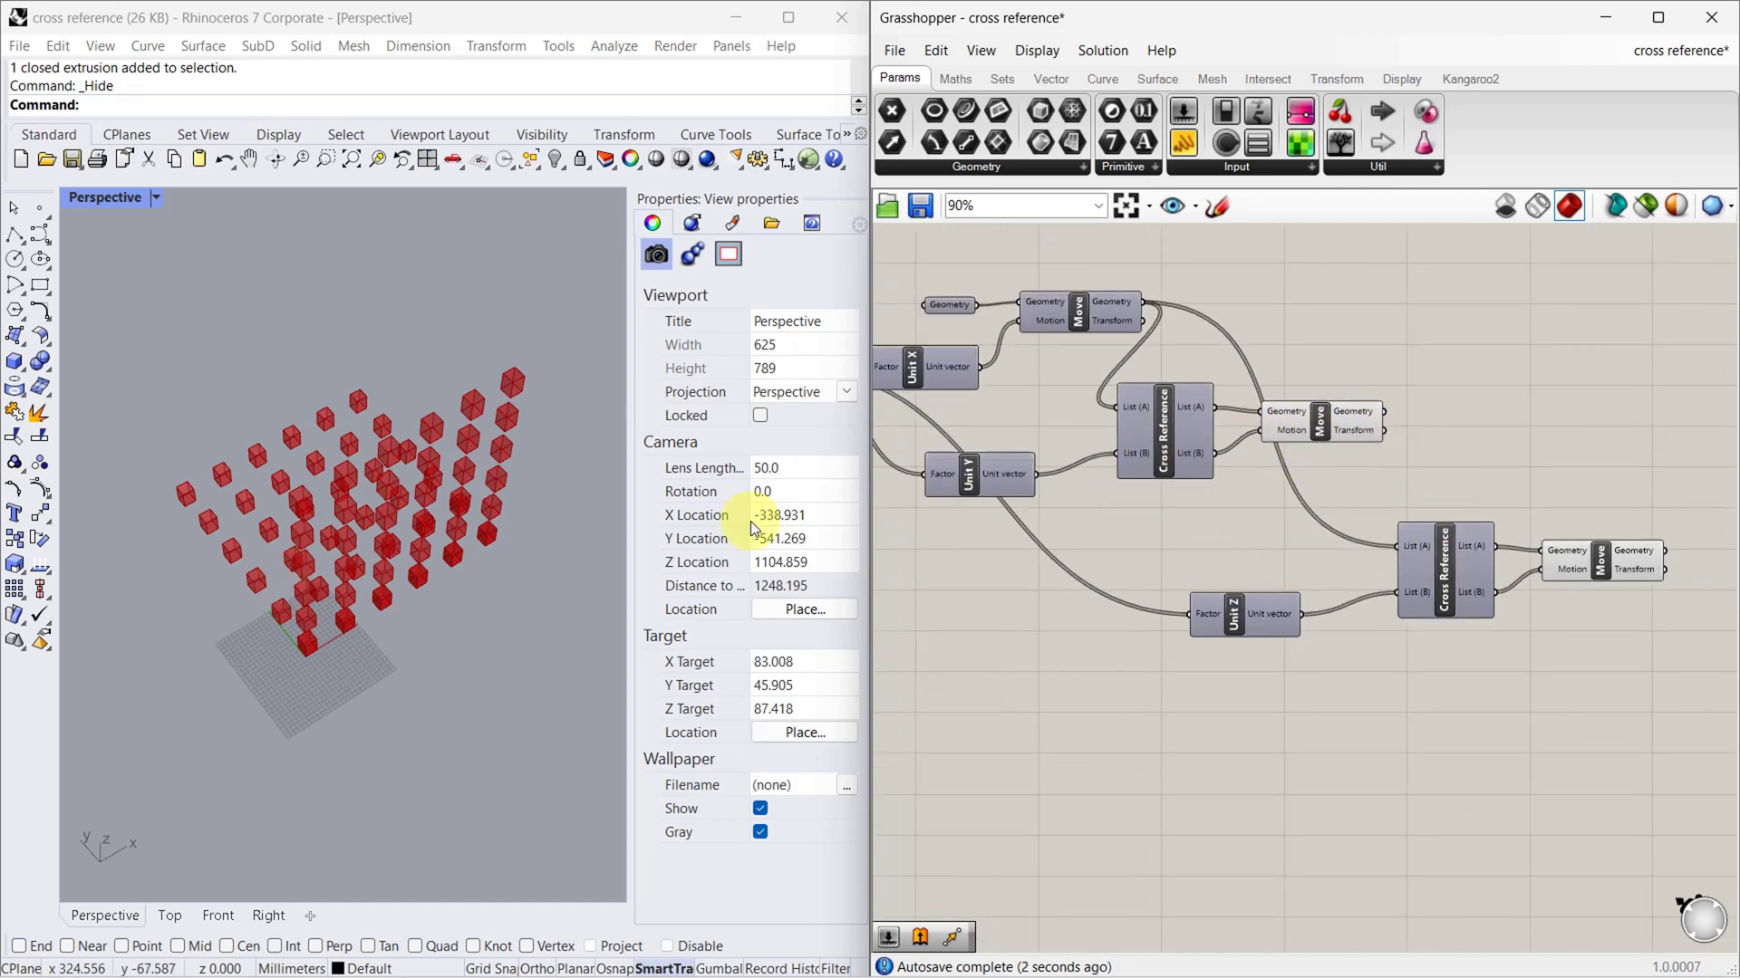
Wire the middle Move's Geometry into the third Cross Reference's List (A), then tilt the view to see the block.
left_click(1368, 429)
scroll(1309, 432, "up", 2)
left_click_drag(1368, 431, 1393, 431)
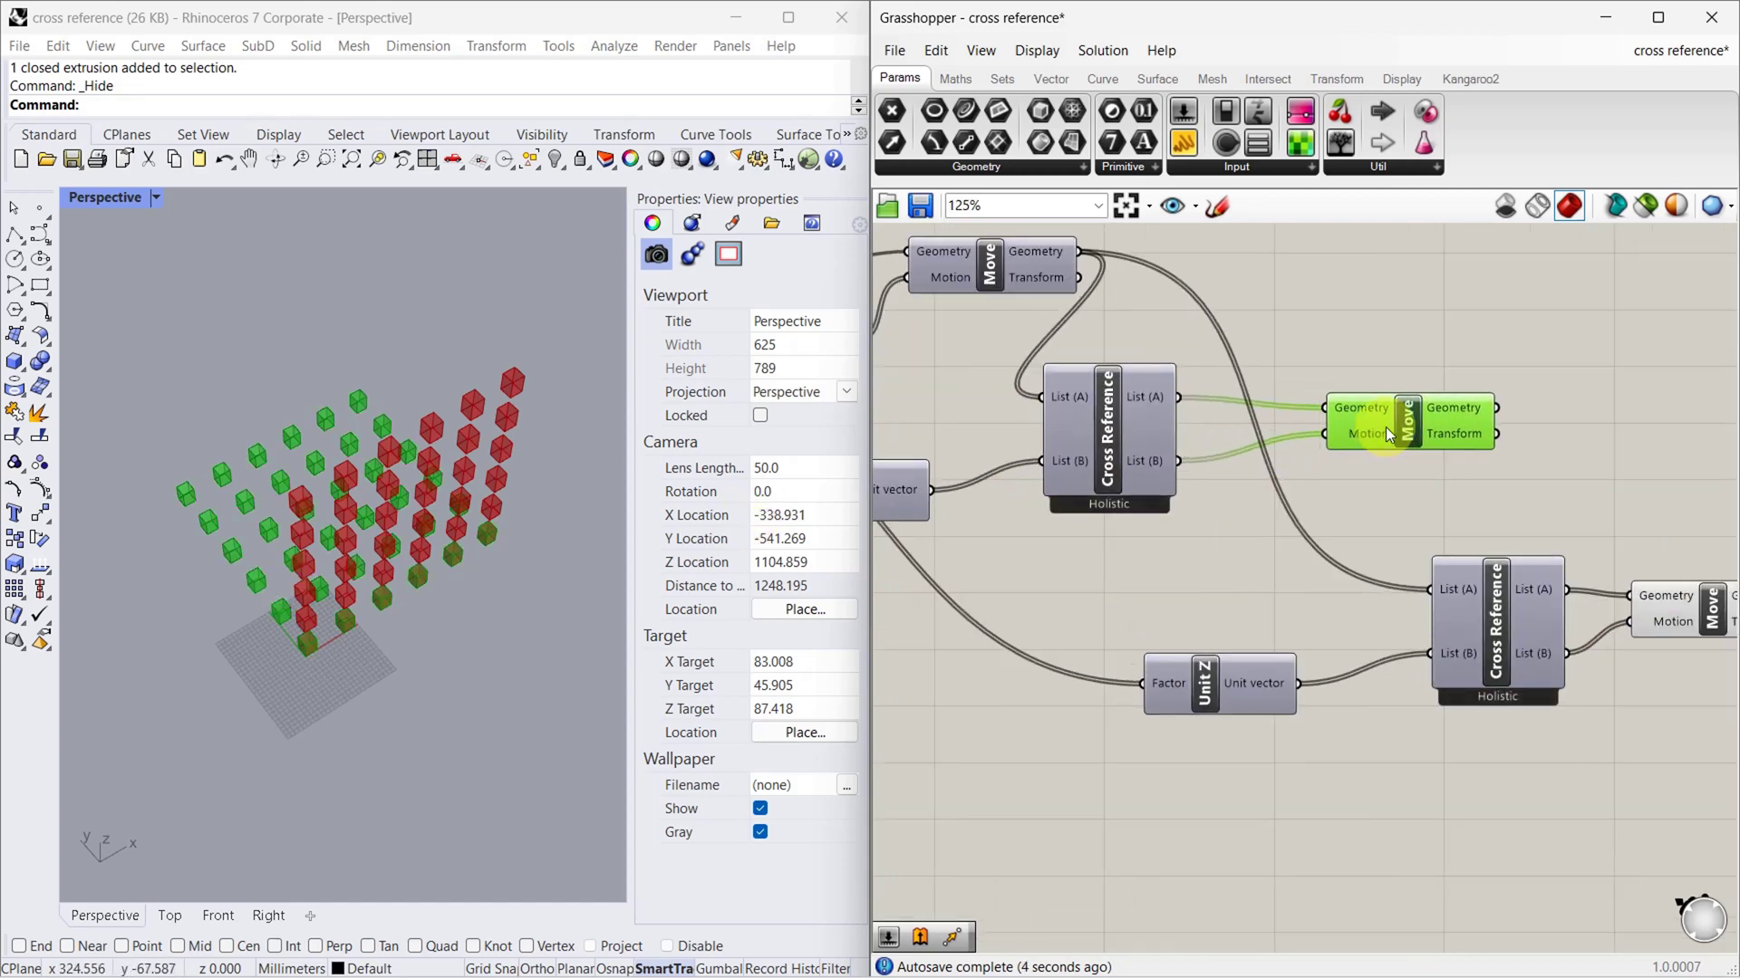
left_click_drag(1499, 412, 1443, 587)
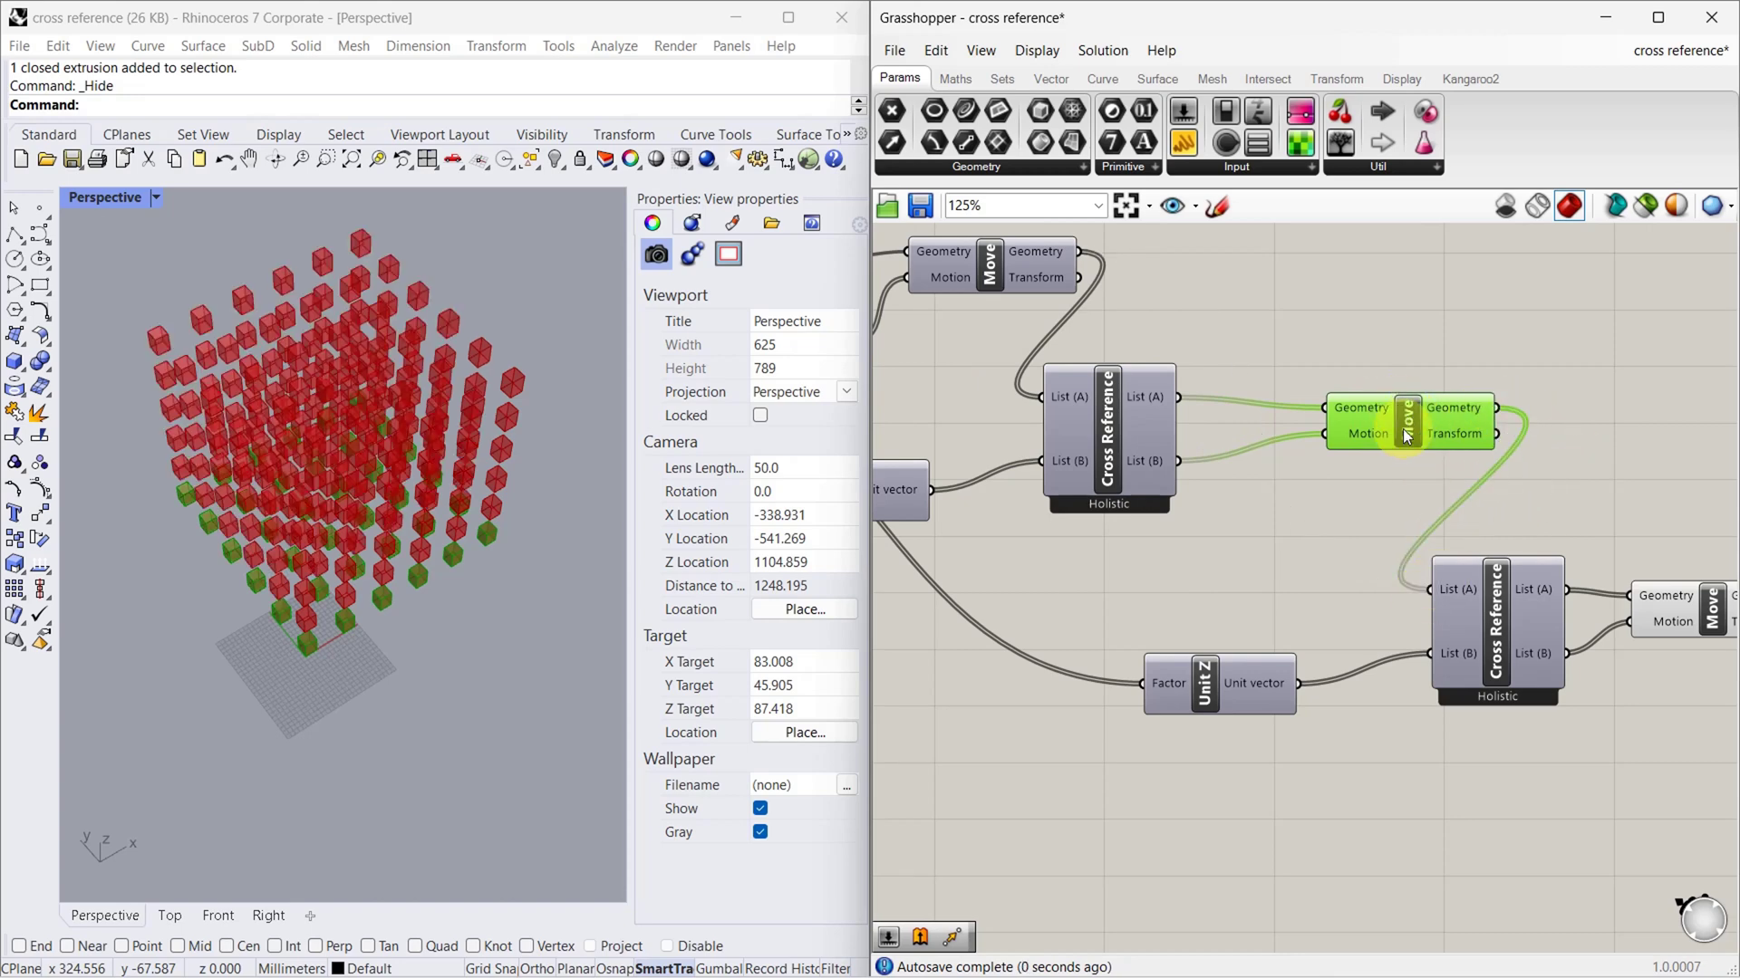
left_click_drag(1402, 424, 1394, 413)
scroll(509, 665, "down", 3)
right_click_drag(509, 665, 292, 569)
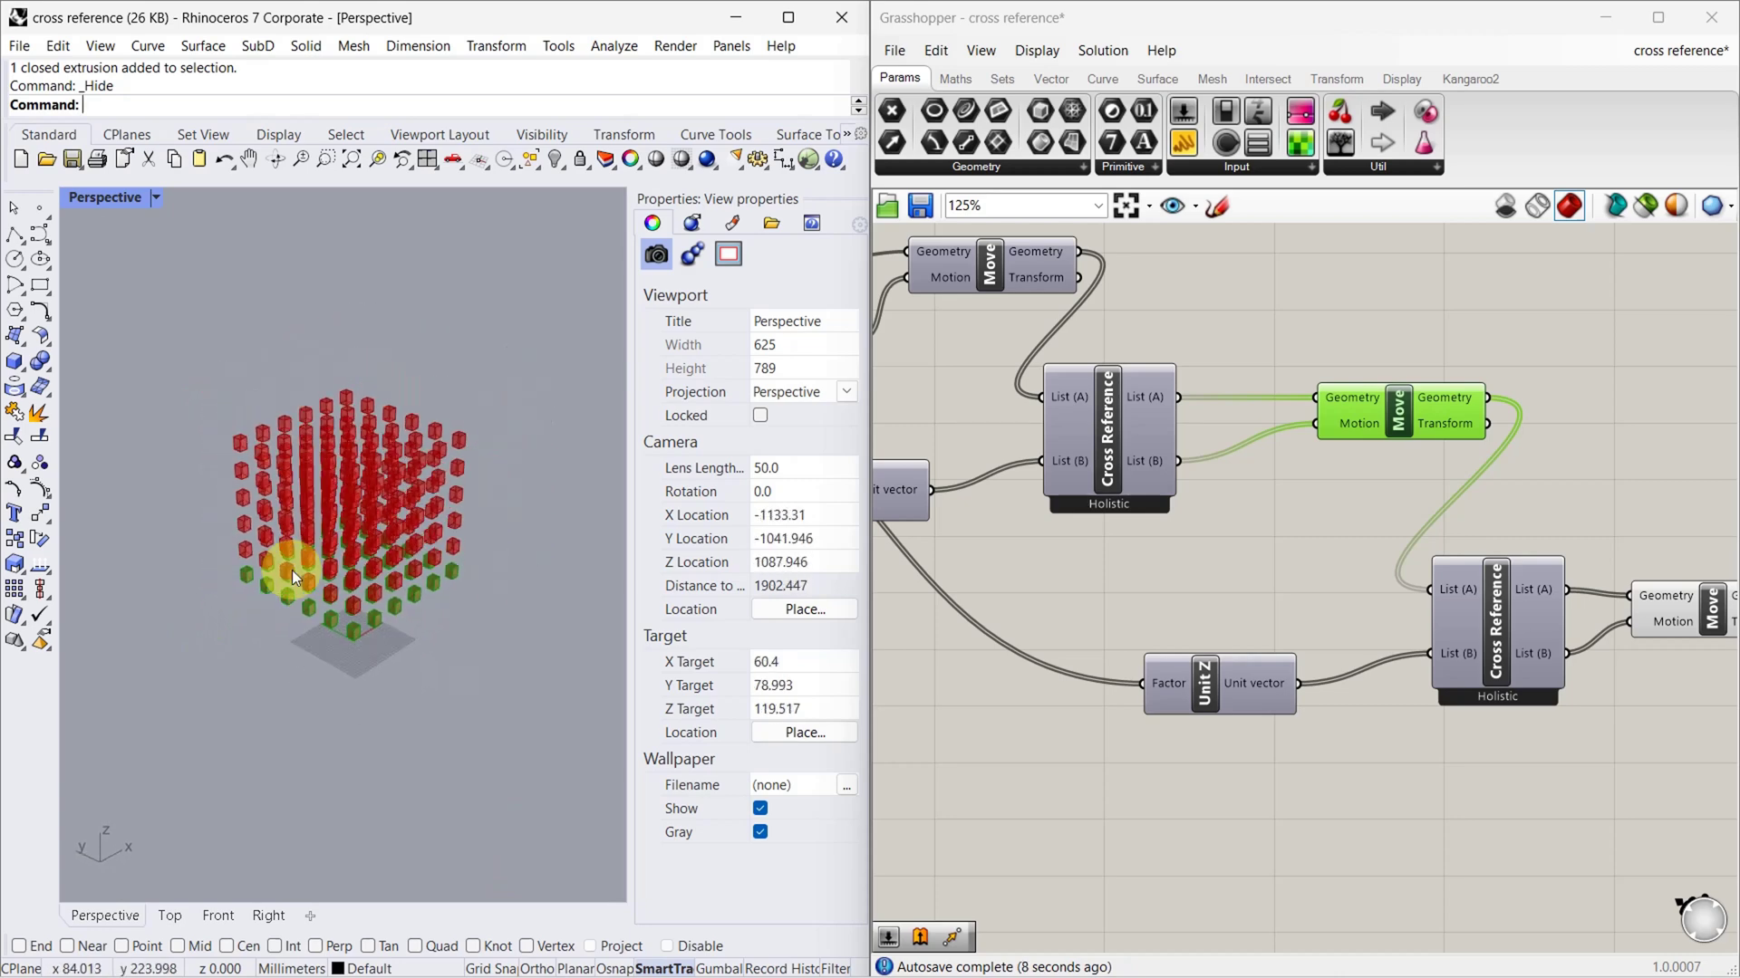
scroll(432, 540, "down", 2)
Deselect the Move component and bring the sliders and Series component into view.
left_click(1048, 749)
scroll(1048, 749, "down", 4)
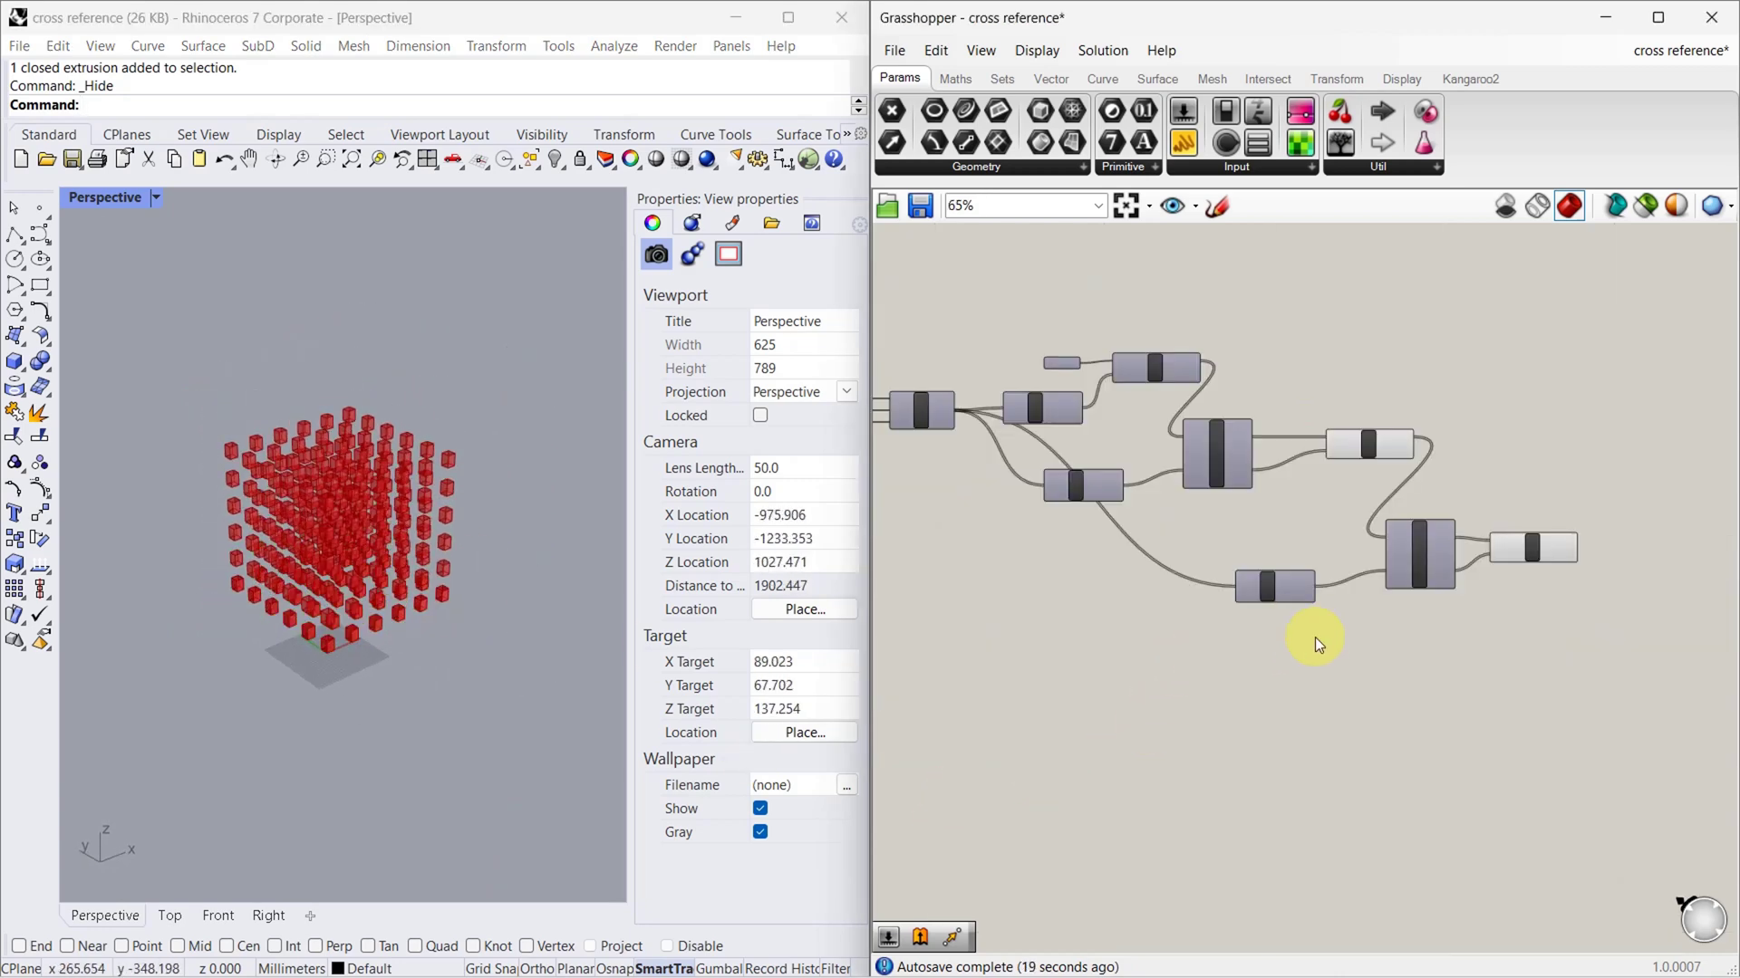
scroll(1405, 558, "down", 3)
scroll(1111, 475, "up", 6)
scroll(1110, 457, "up", 1)
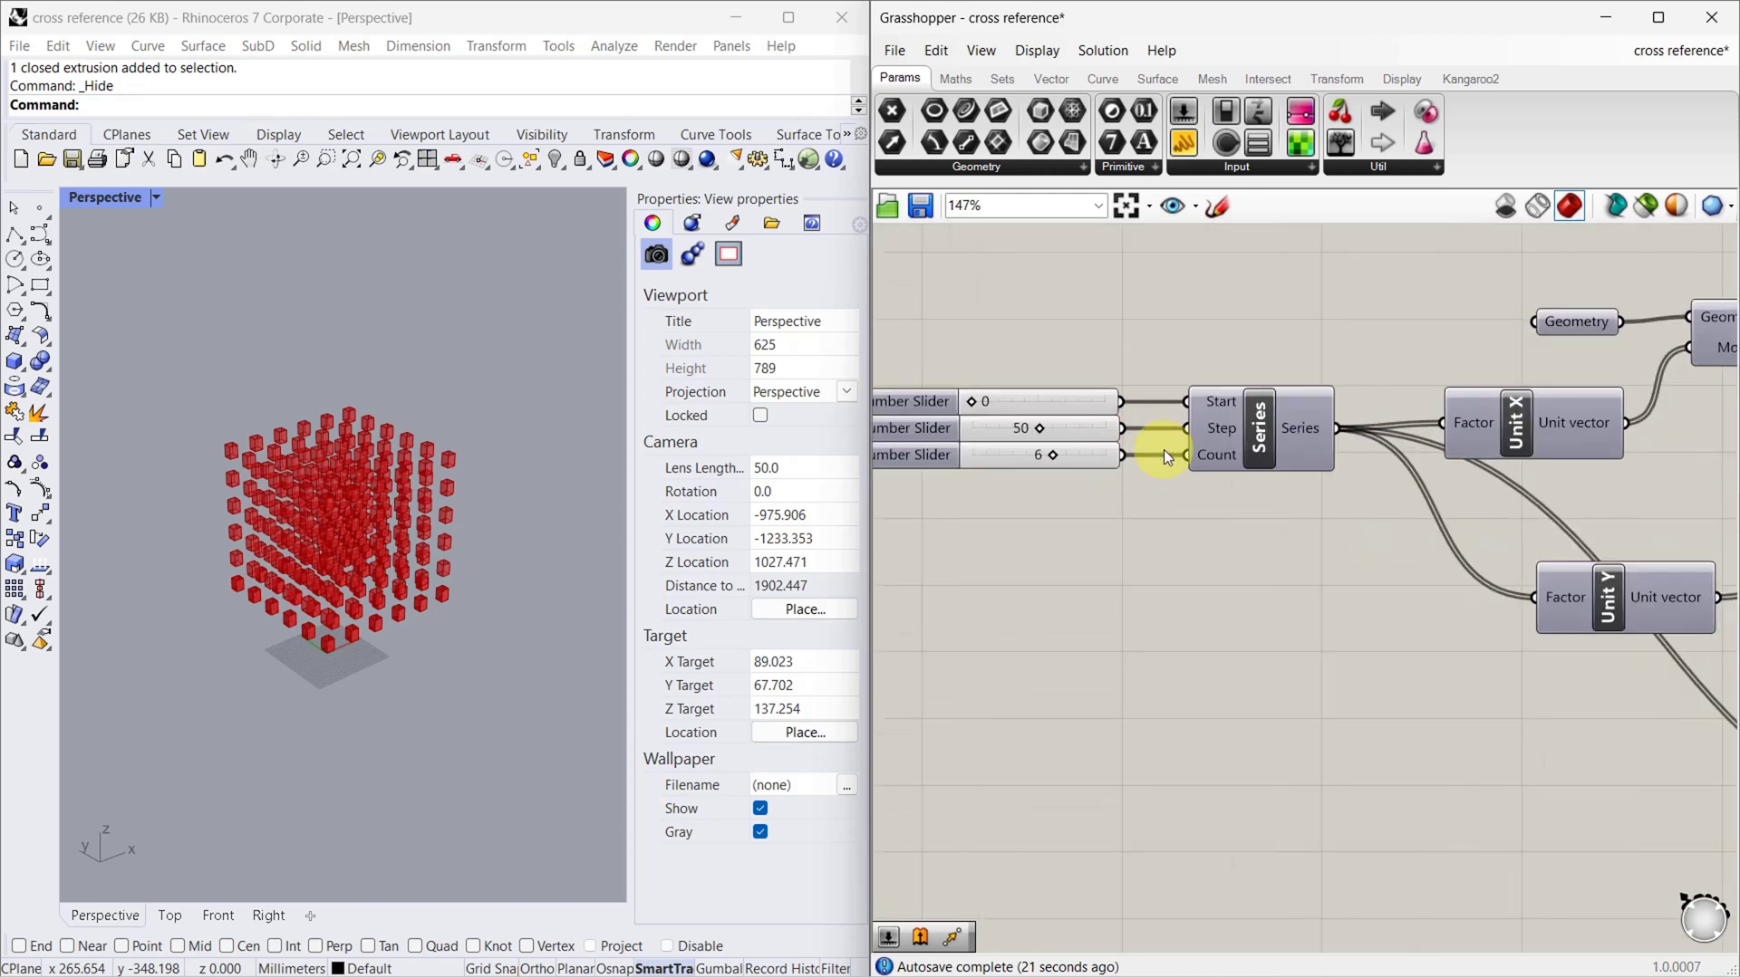
right_click_drag(1098, 437, 1100, 398)
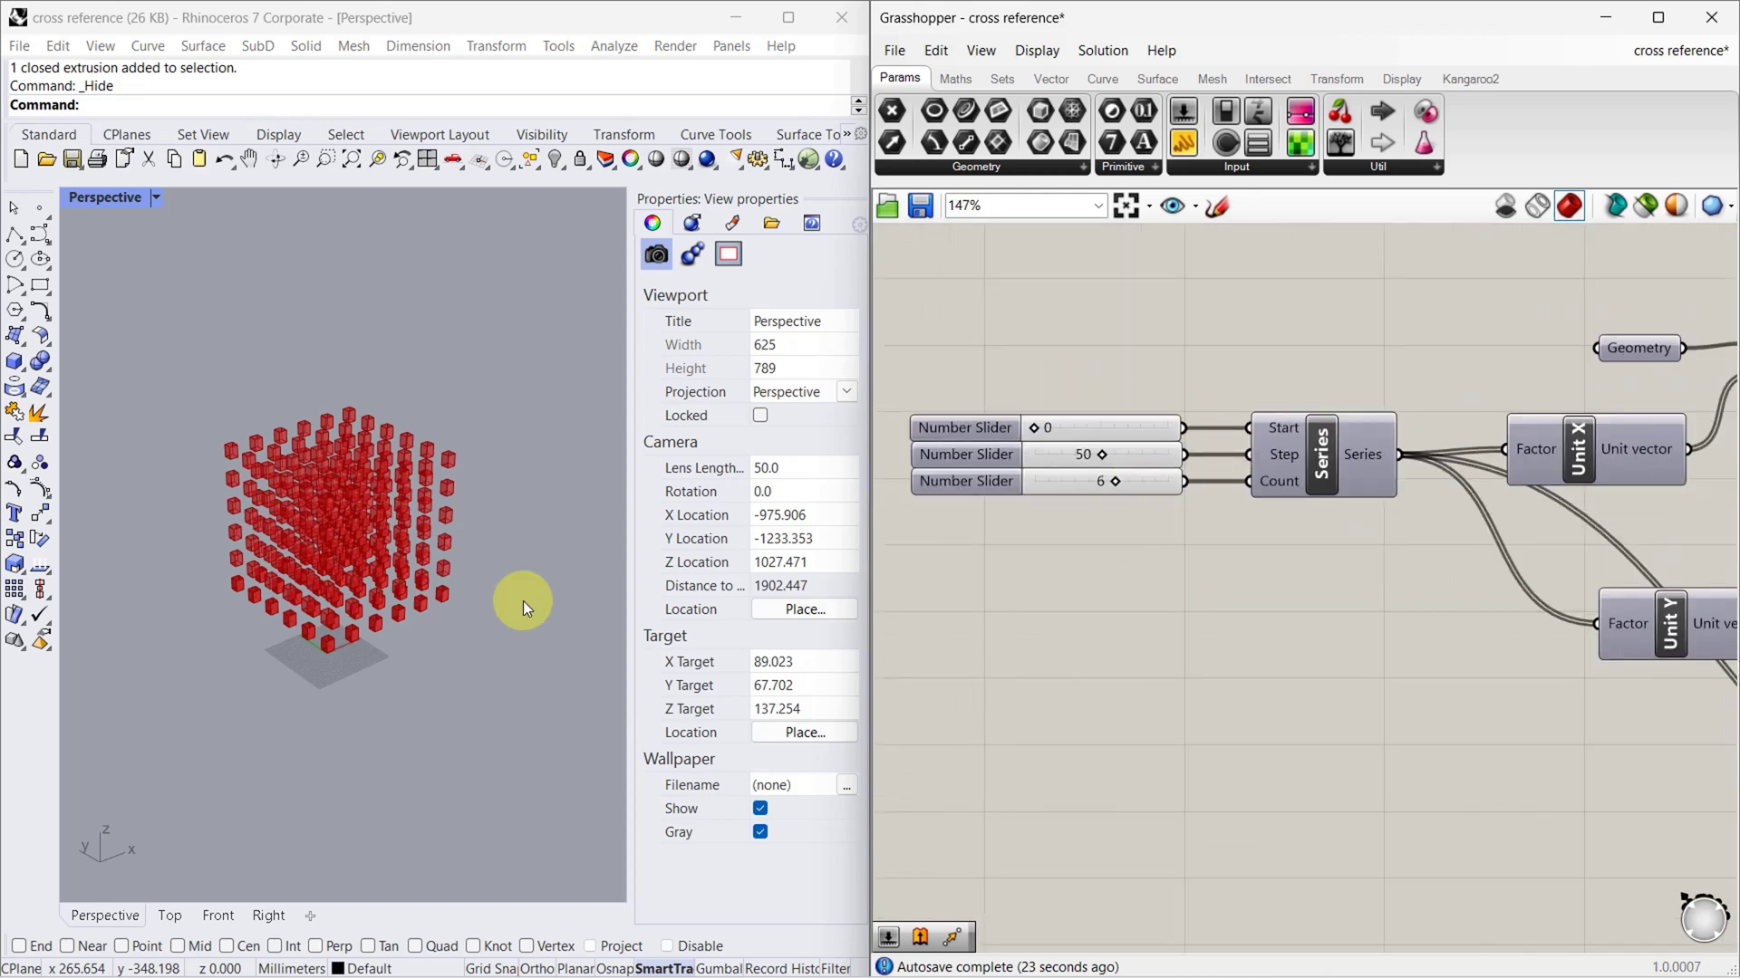
scroll(458, 512, "up", 2)
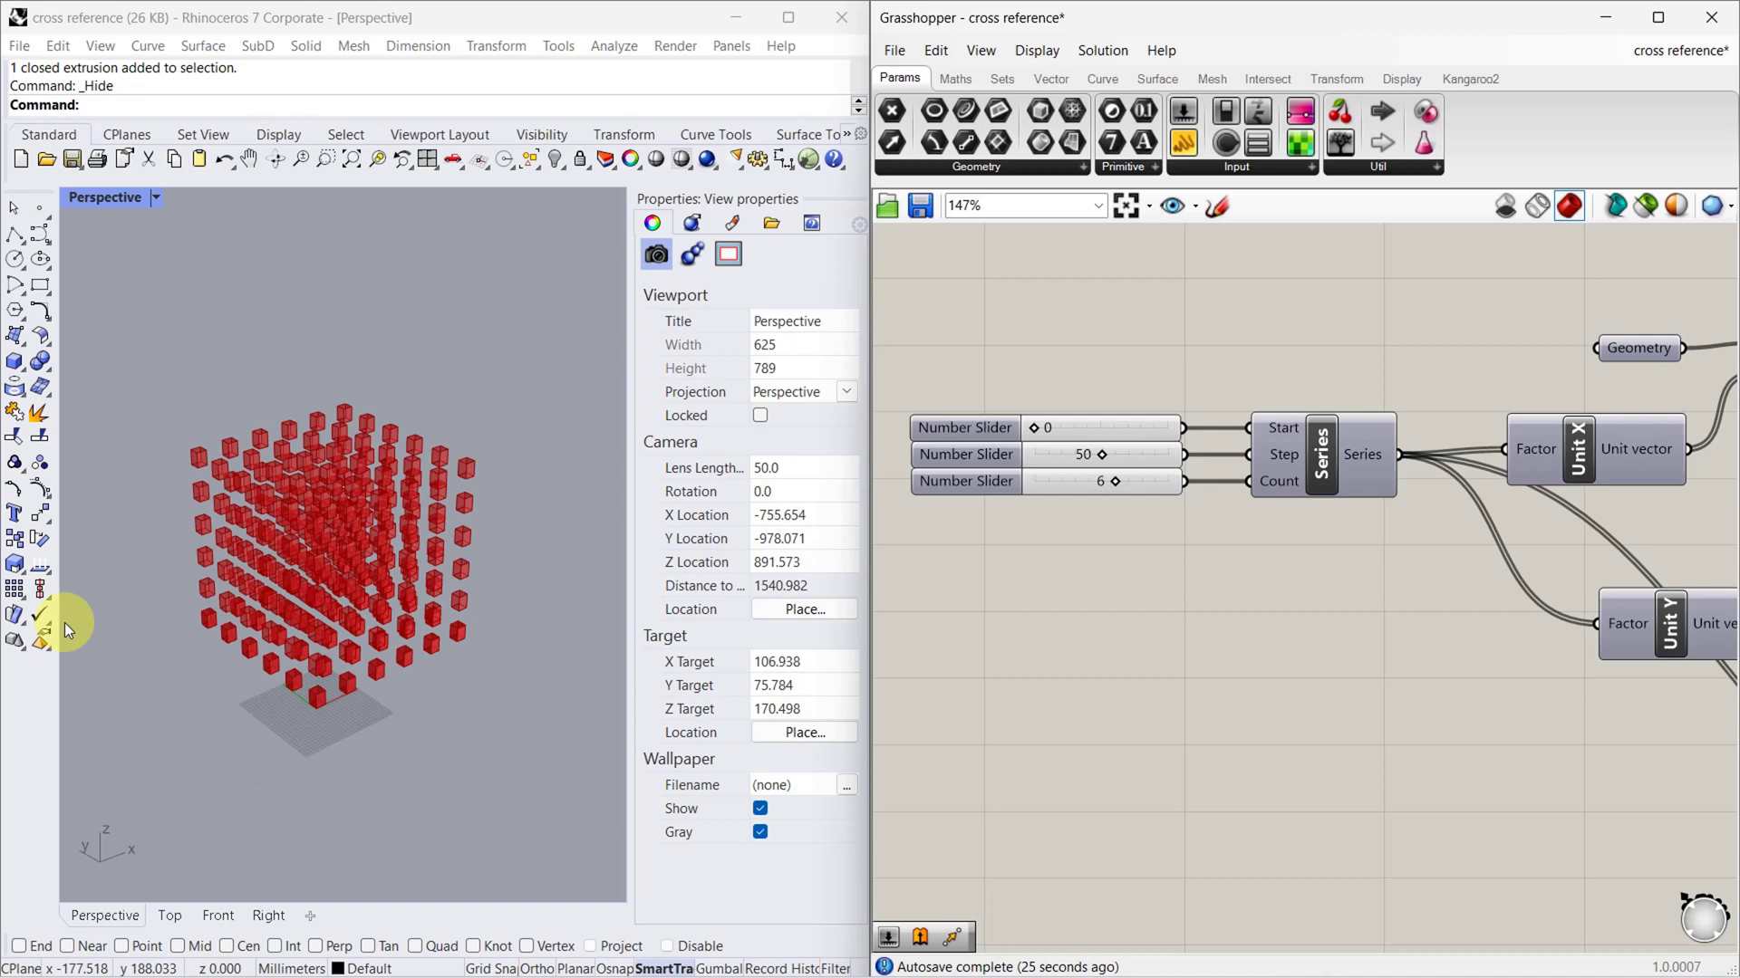
Switch the Perspective viewport to Rendered display and orbit around the cube block.
left_click(155, 197)
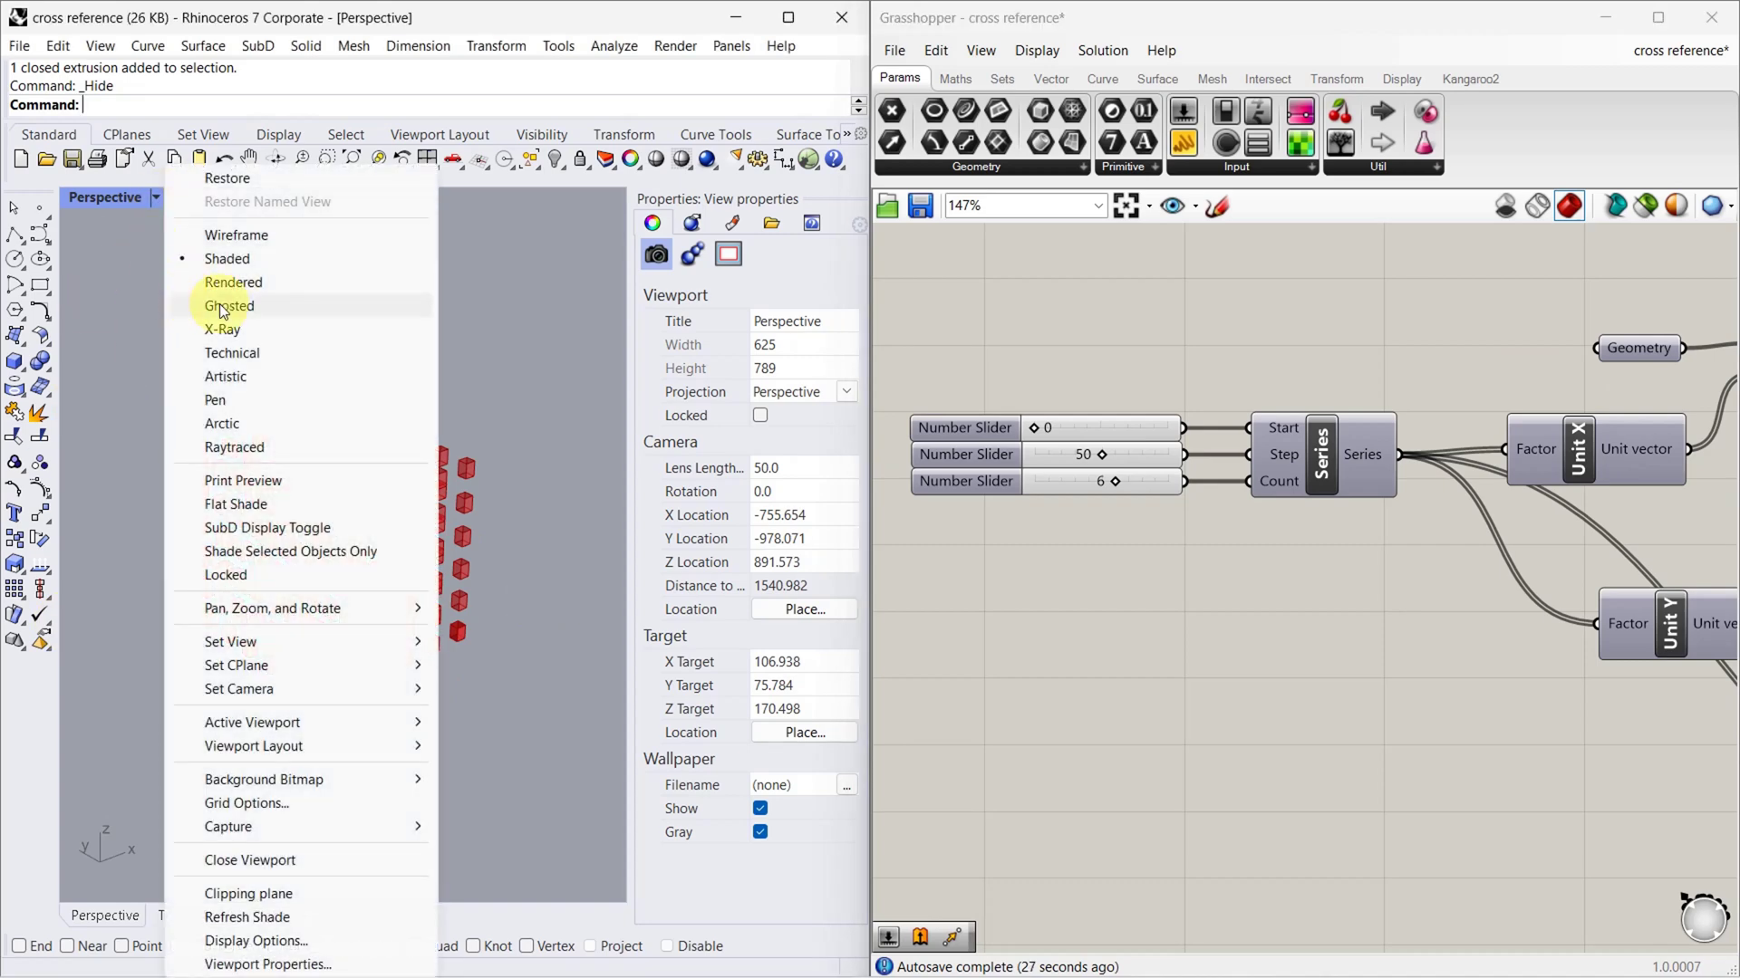
left_click(261, 287)
right_click_drag(485, 712, 383, 688)
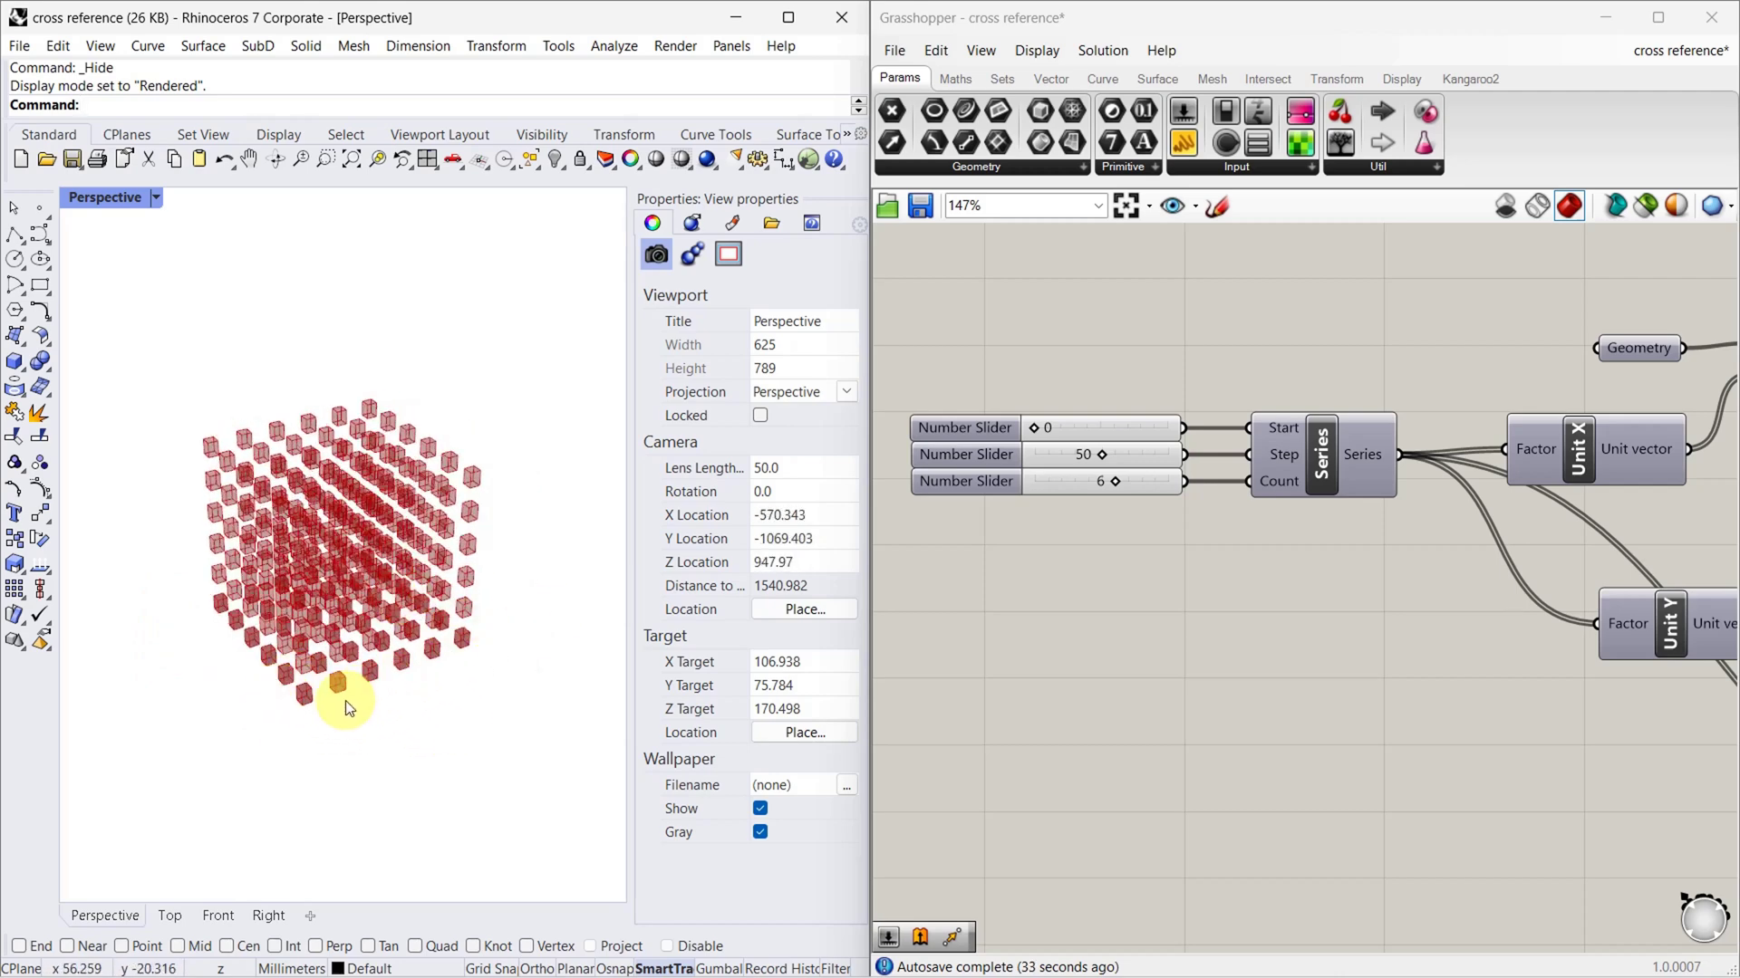
Drag the Step slider to 0 to collapse the array, then to 100 to spread it.
left_click_drag(1100, 454, 897, 470)
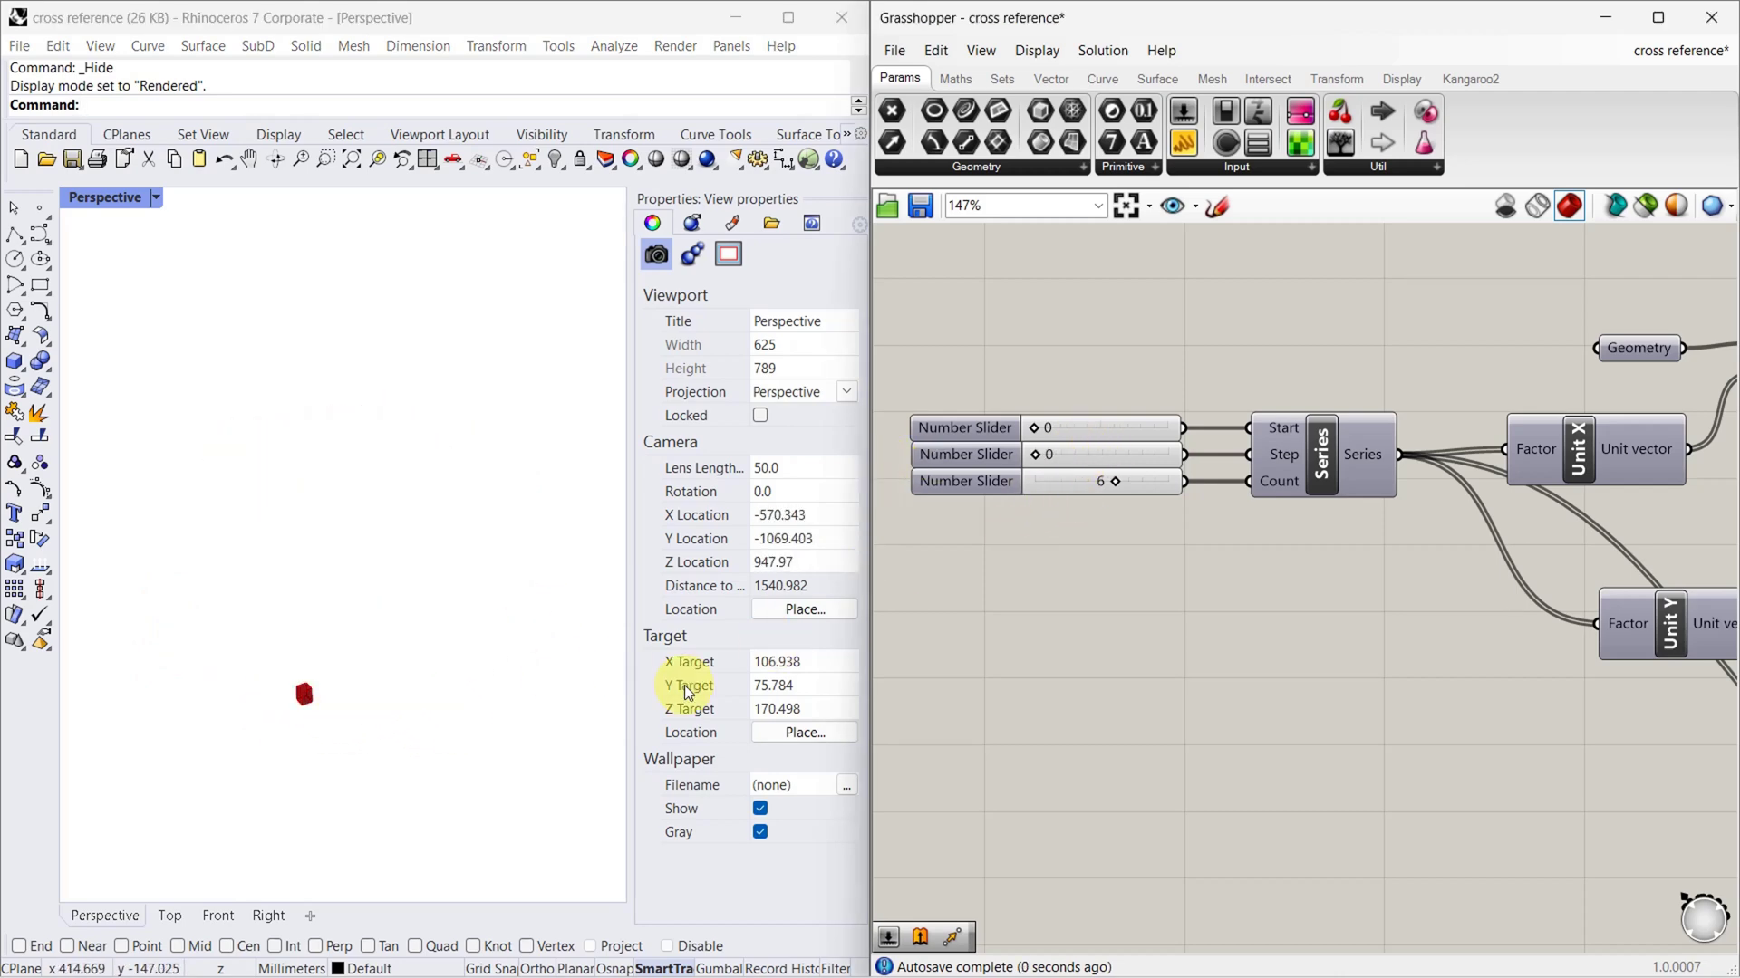
right_click_drag(328, 715, 346, 681, "shift")
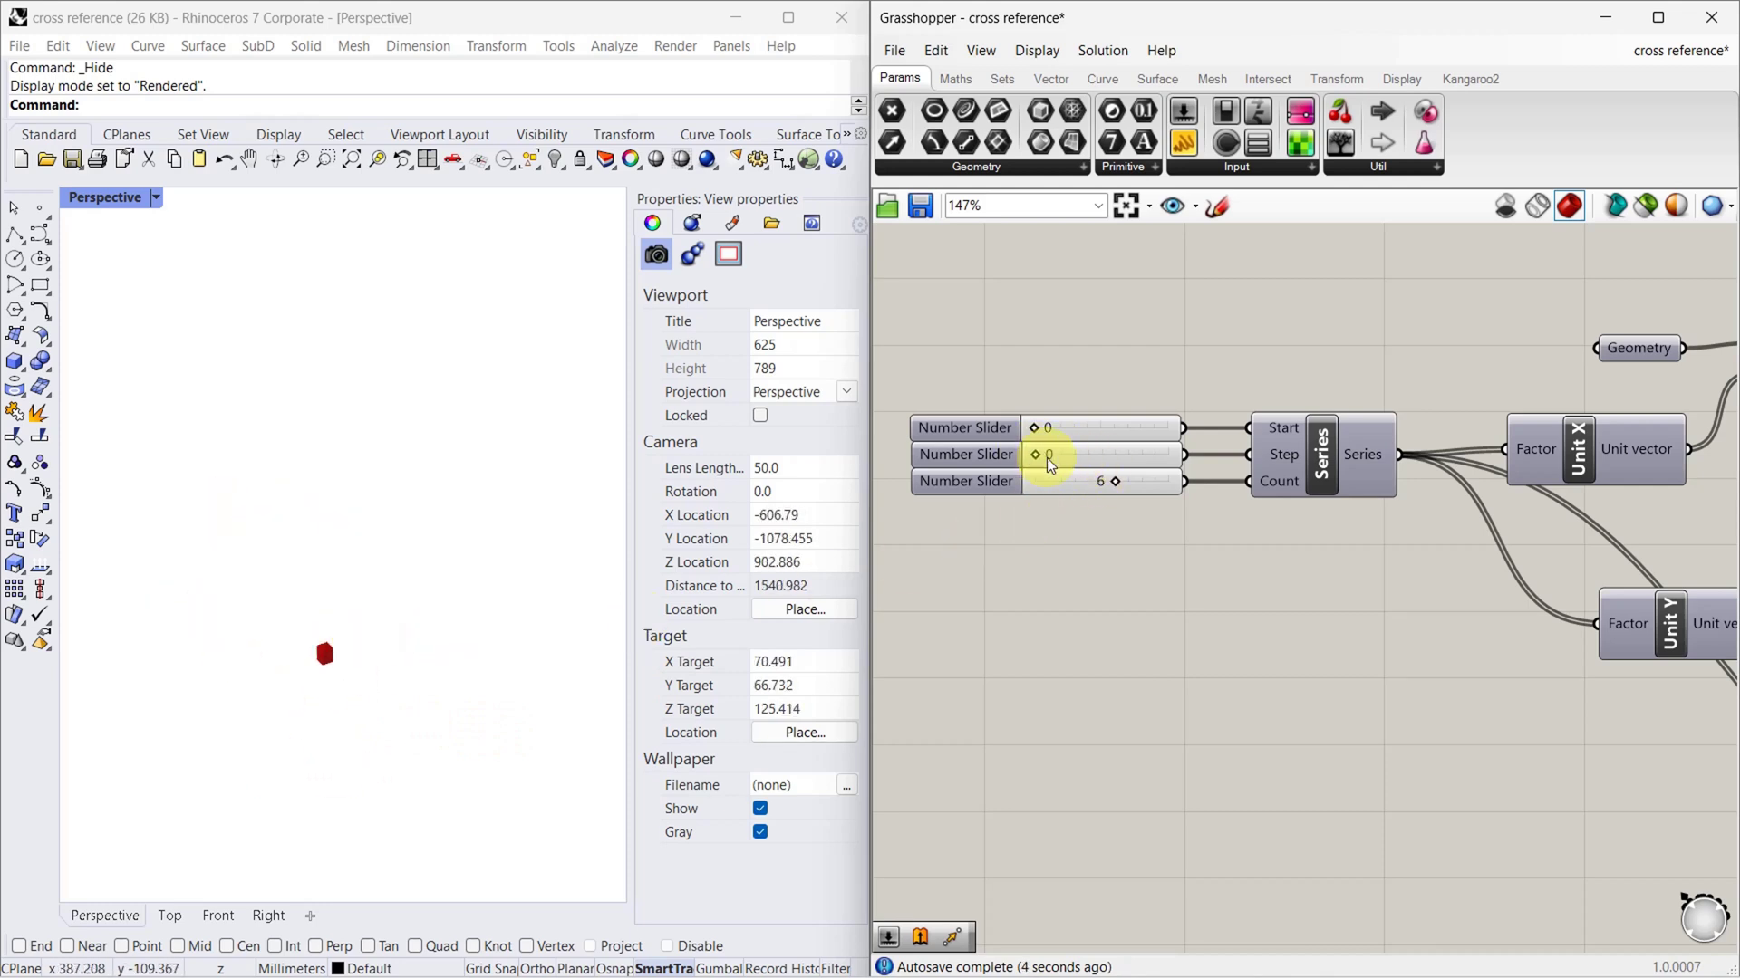
left_click_drag(1042, 458, 1733, 476)
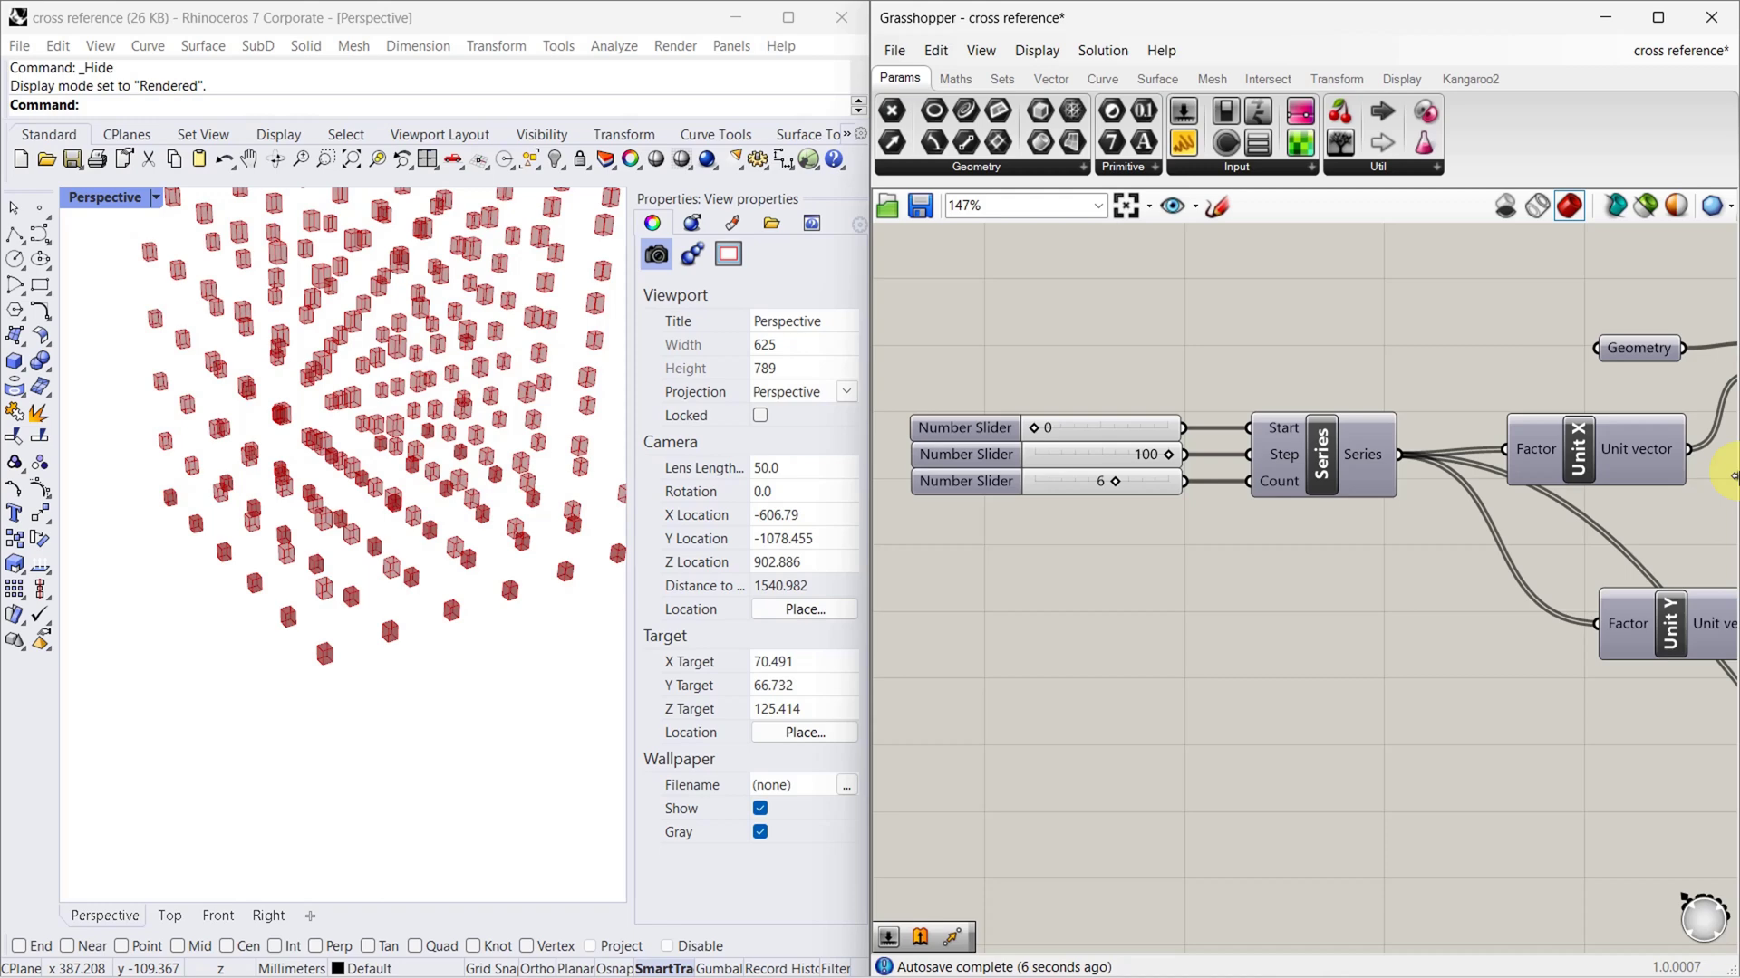
scroll(384, 593, "down", 5)
scroll(433, 520, "up", 3)
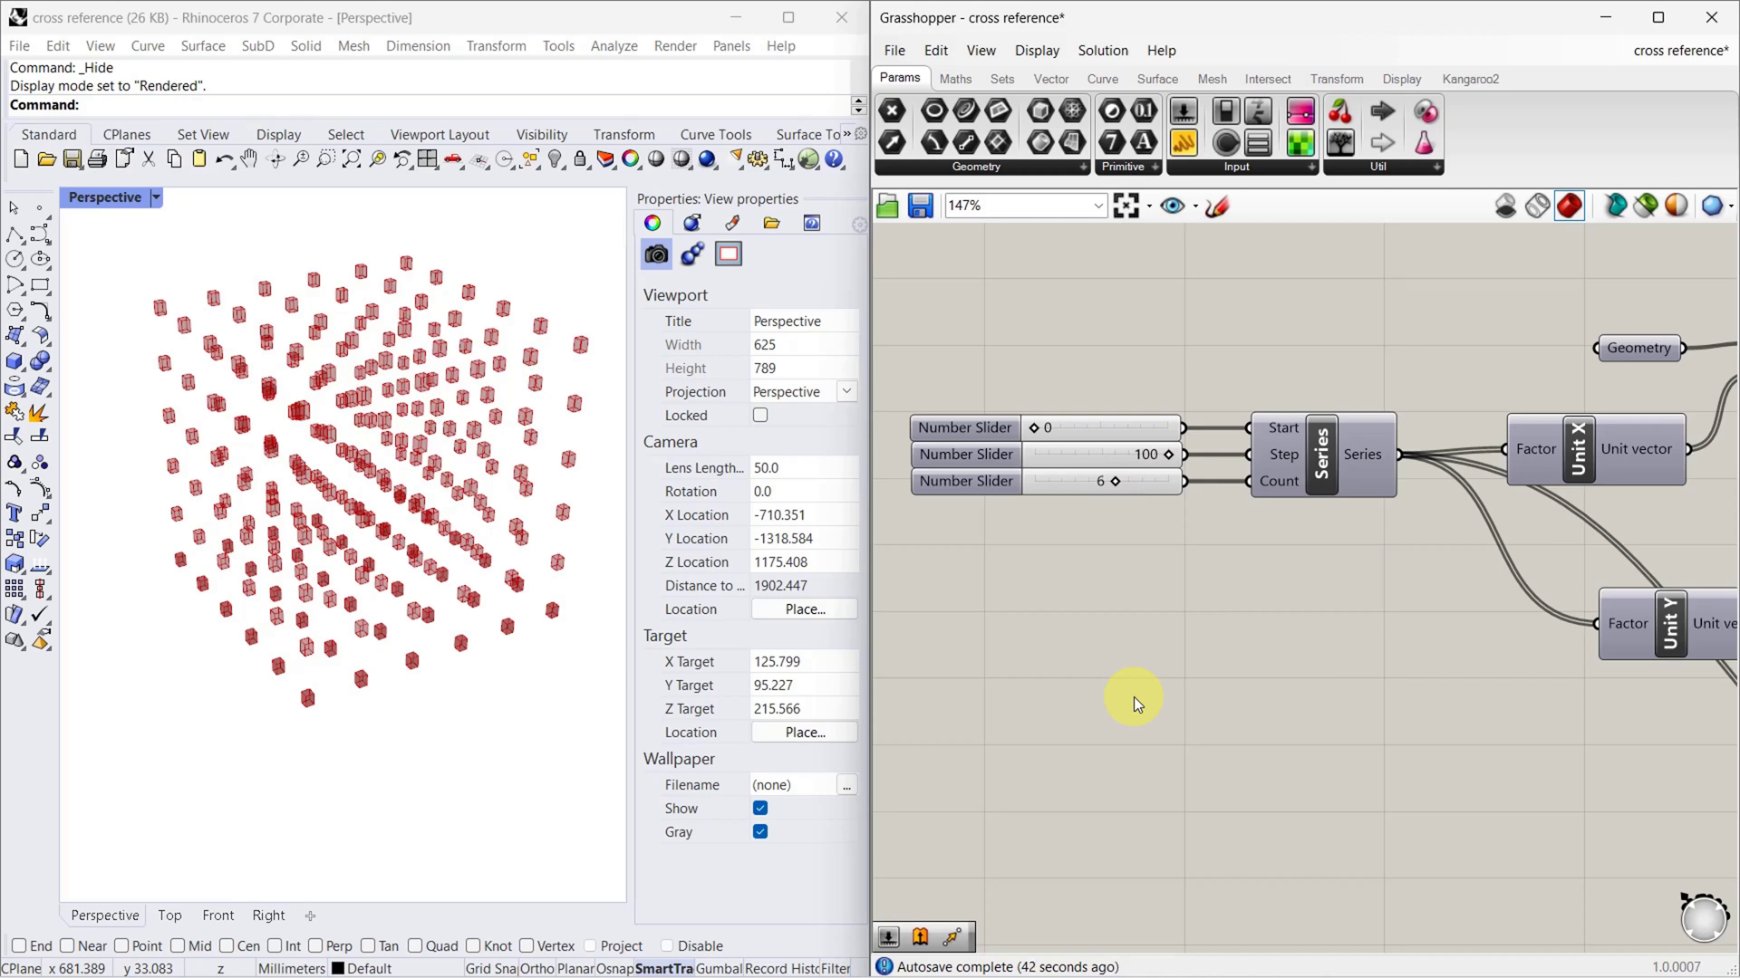
right_click(1054, 465)
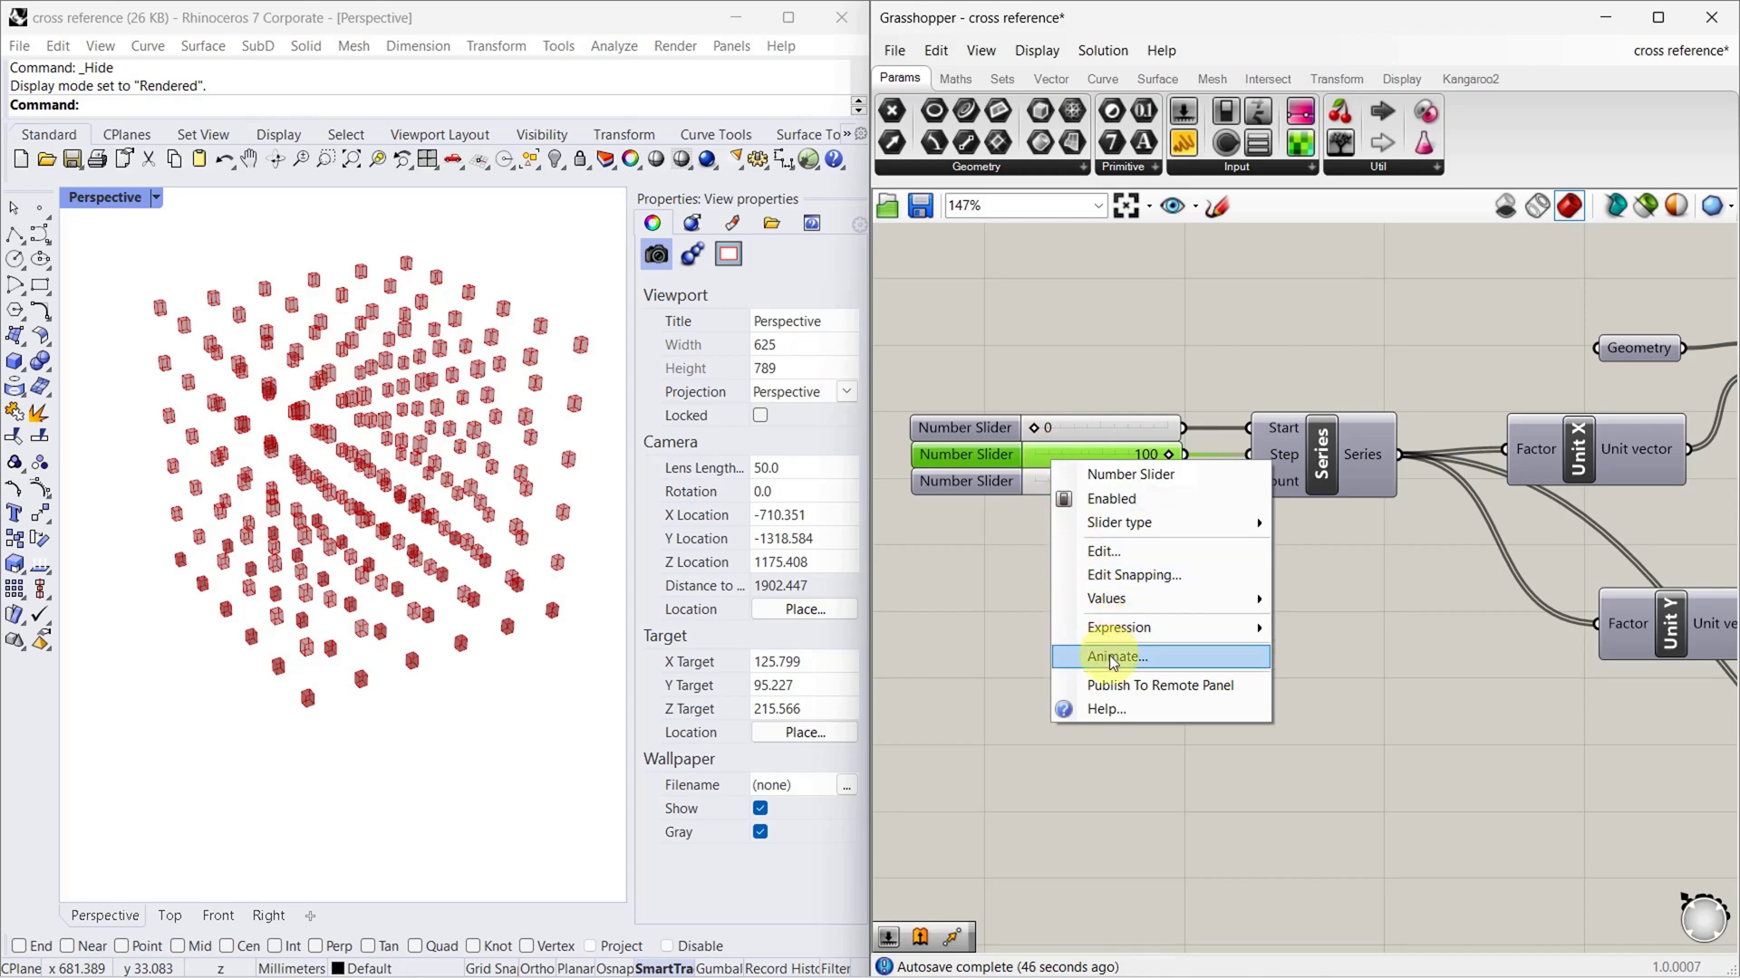
left_click(939, 580)
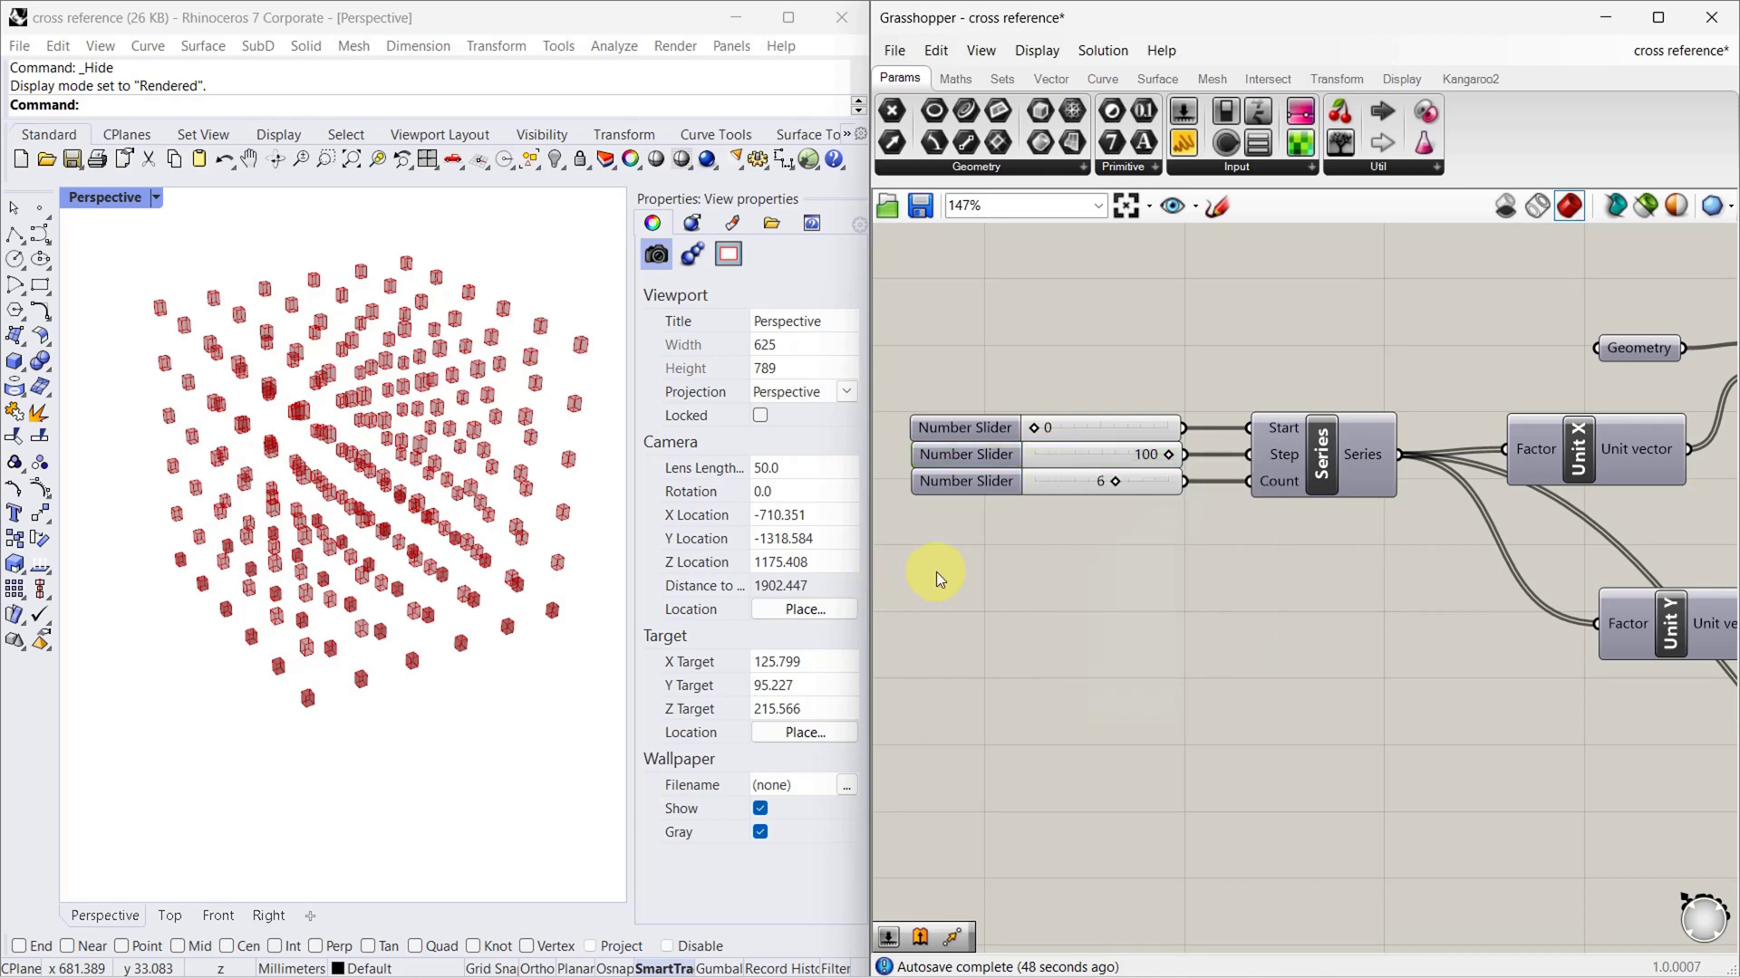